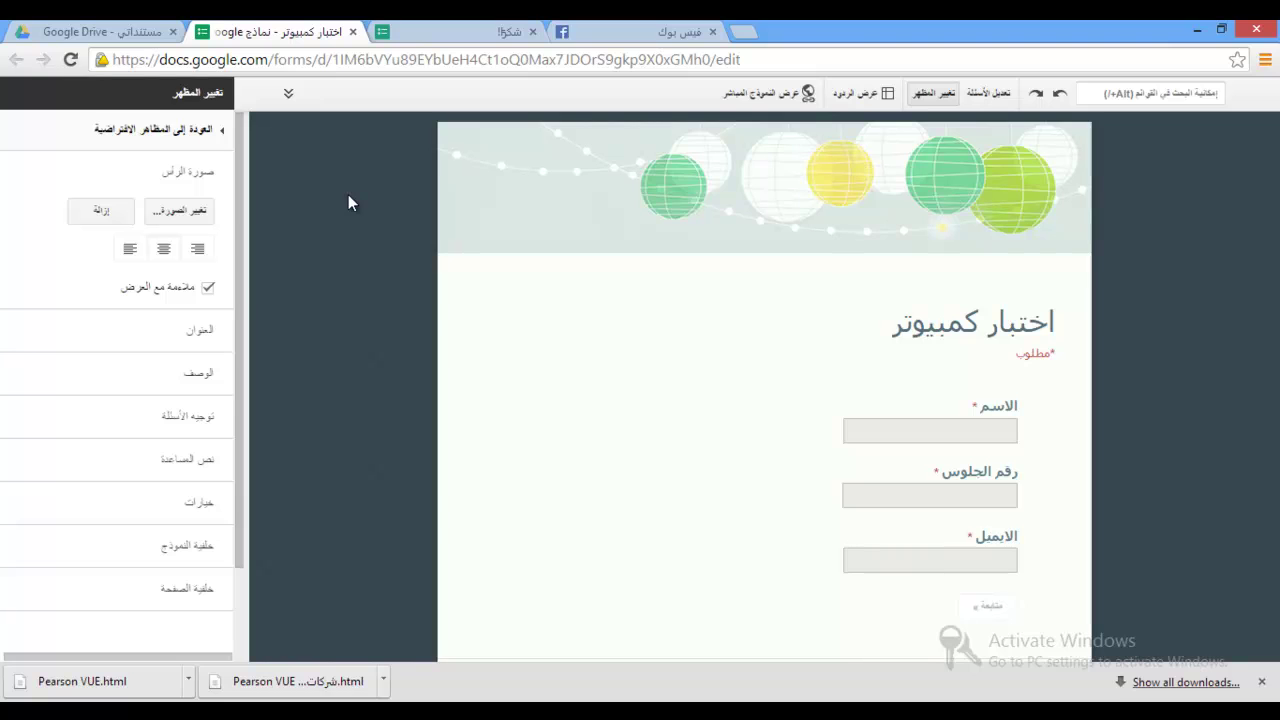
# Step: Open the form's responses spreadsheet, check the form's submission confirmation page, and return to the responses
pyautogui.click(887, 96)
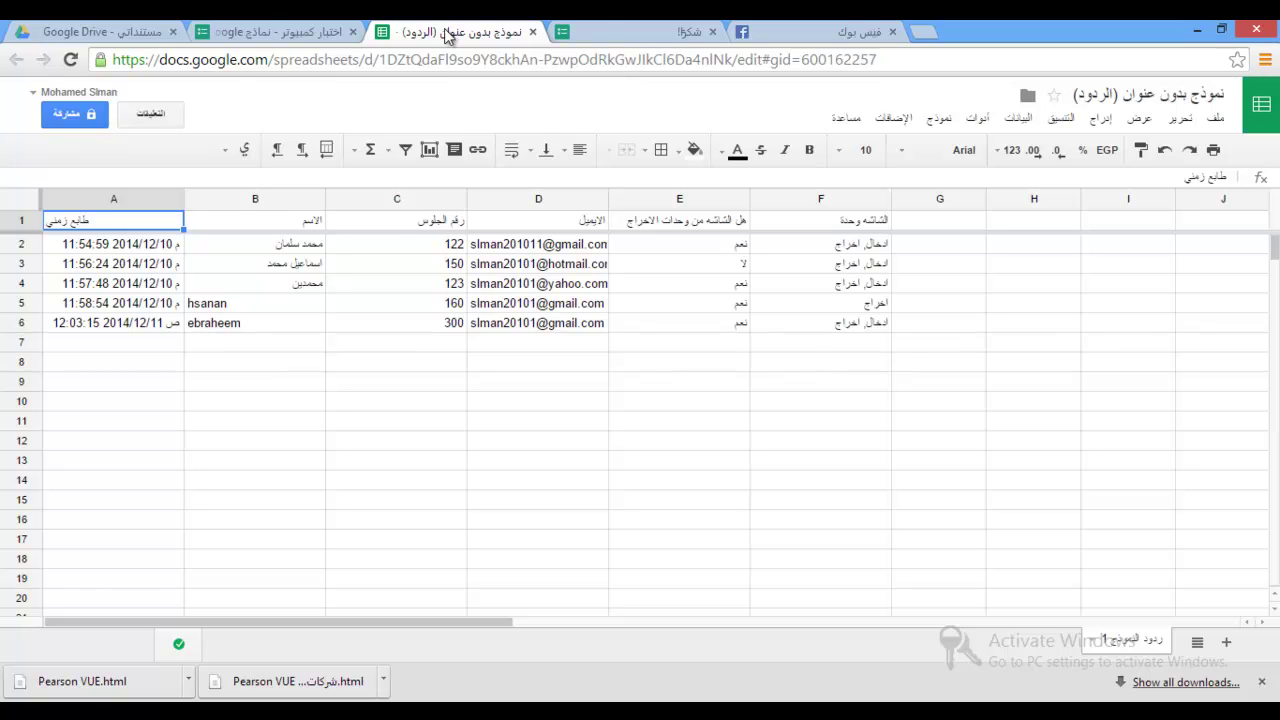
pyautogui.click(600, 32)
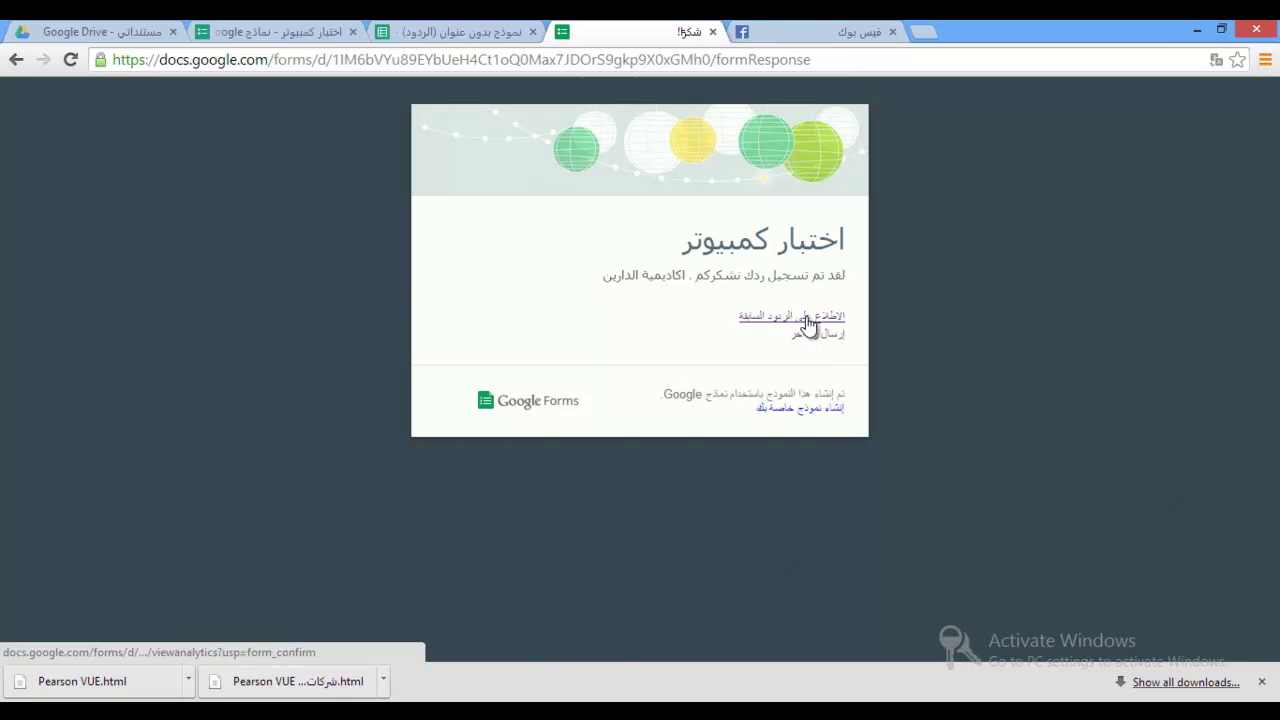
pyautogui.click(465, 30)
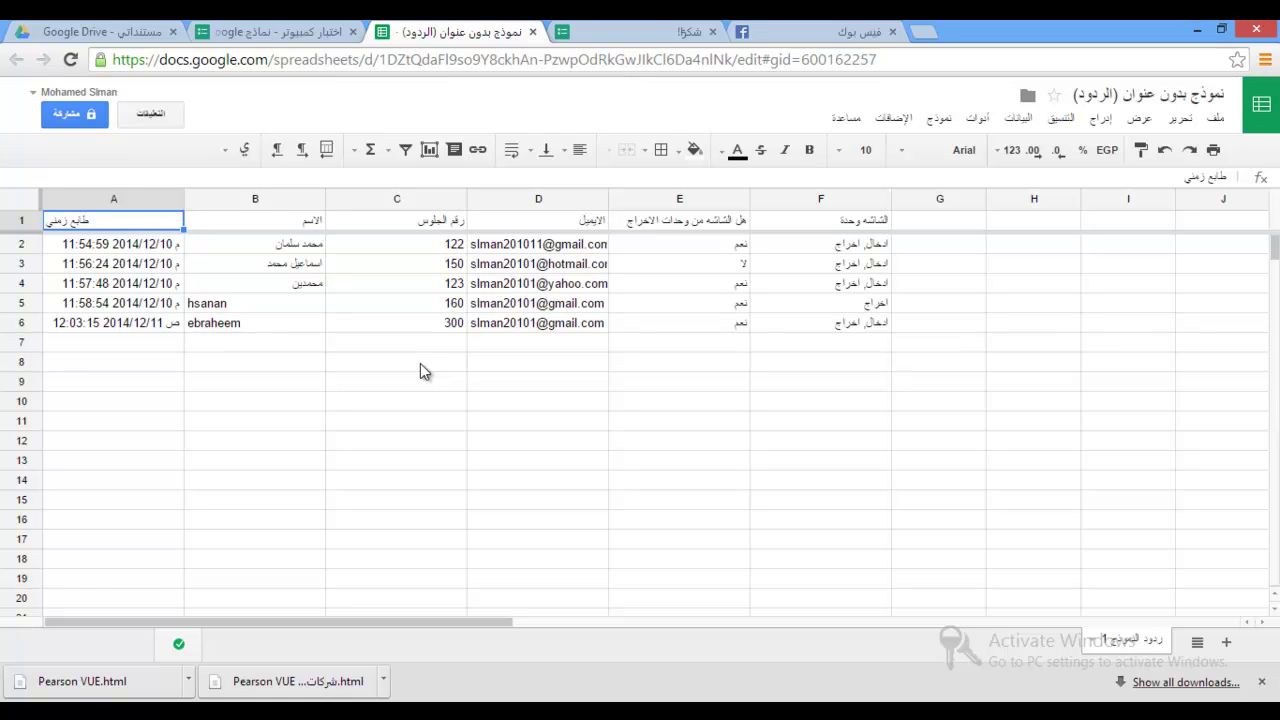
# Step: Open the gallery of available spreadsheet add-ons and bring up the Flubaroo details page
pyautogui.click(902, 118)
pyautogui.moveTo(873, 160)
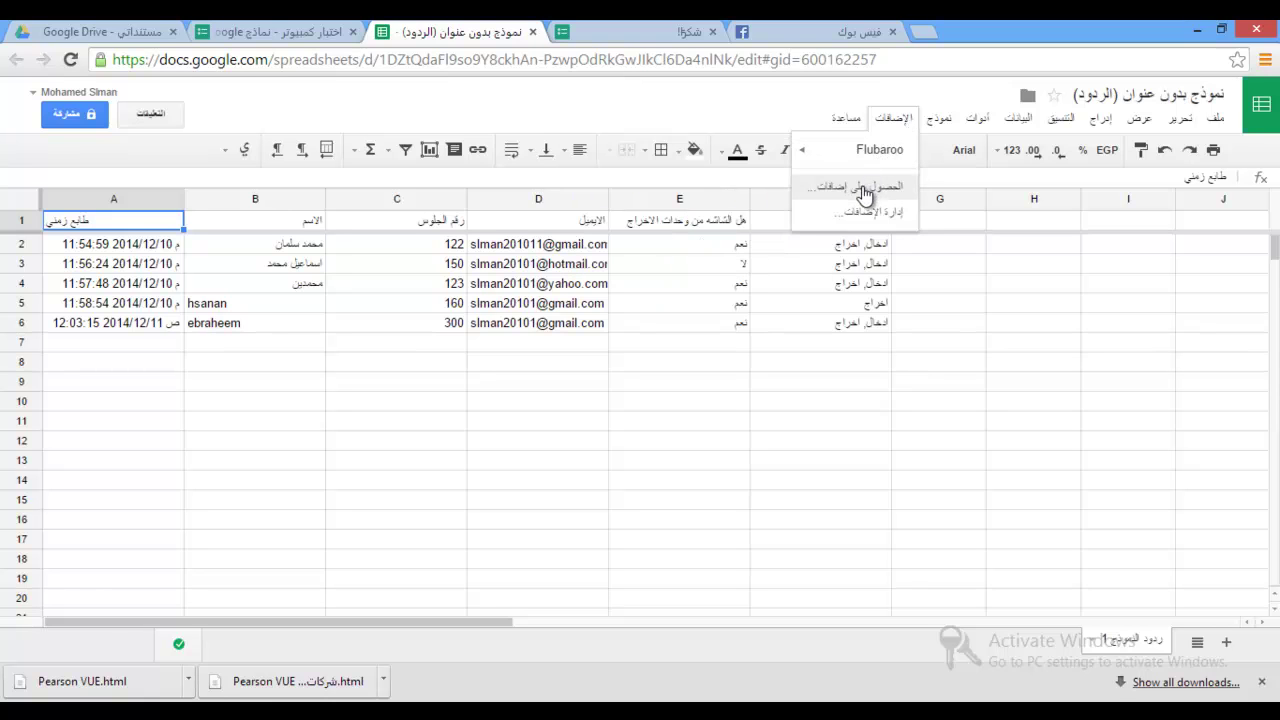
pyautogui.click(864, 190)
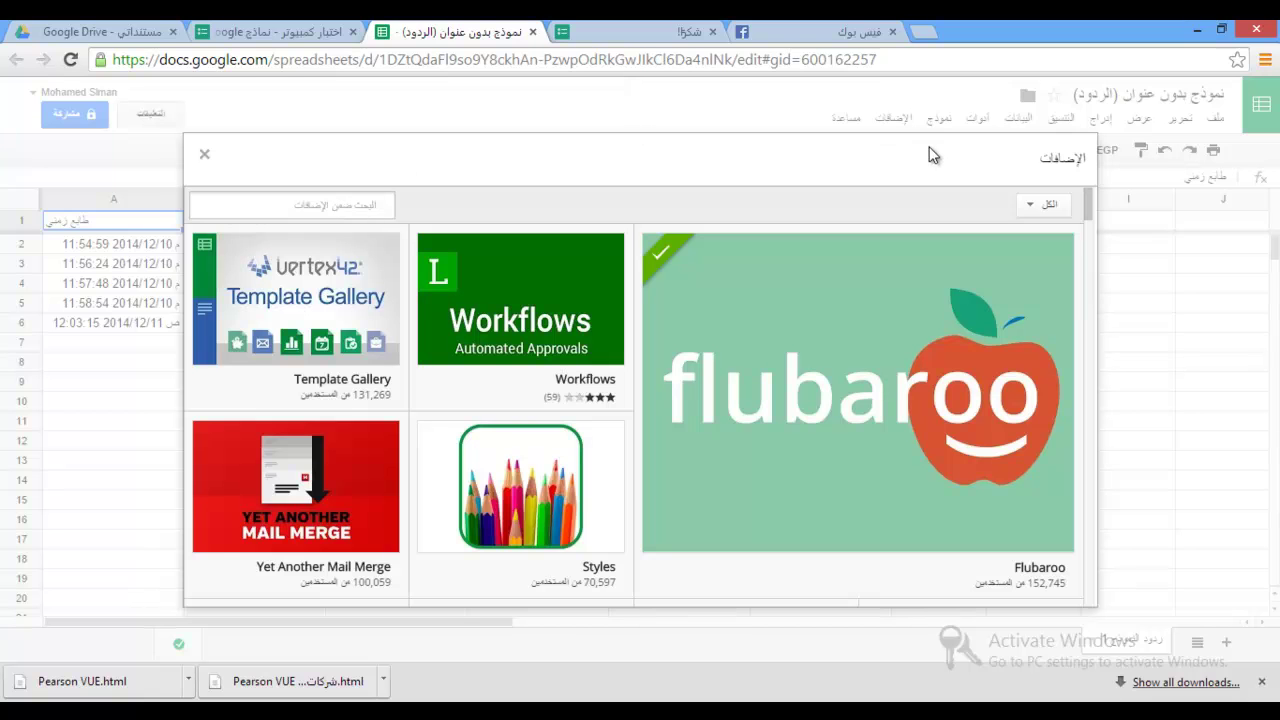
pyautogui.moveTo(828, 420)
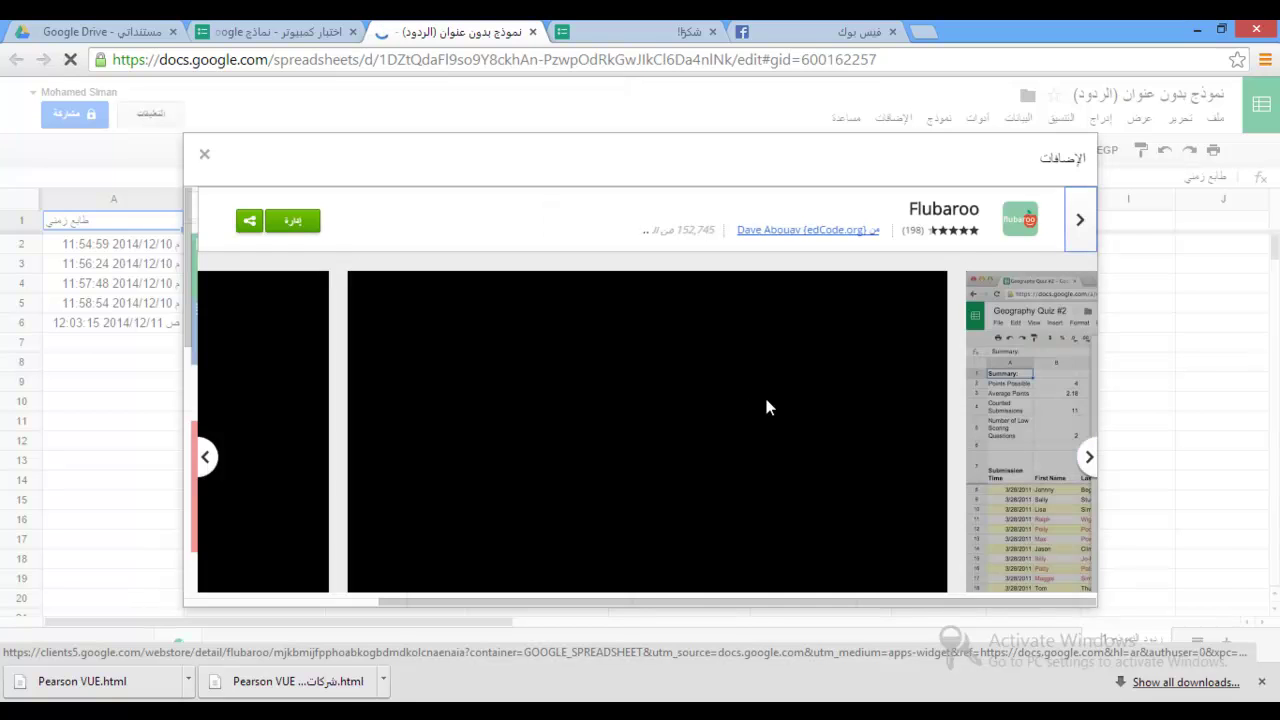
pyautogui.click(766, 399)
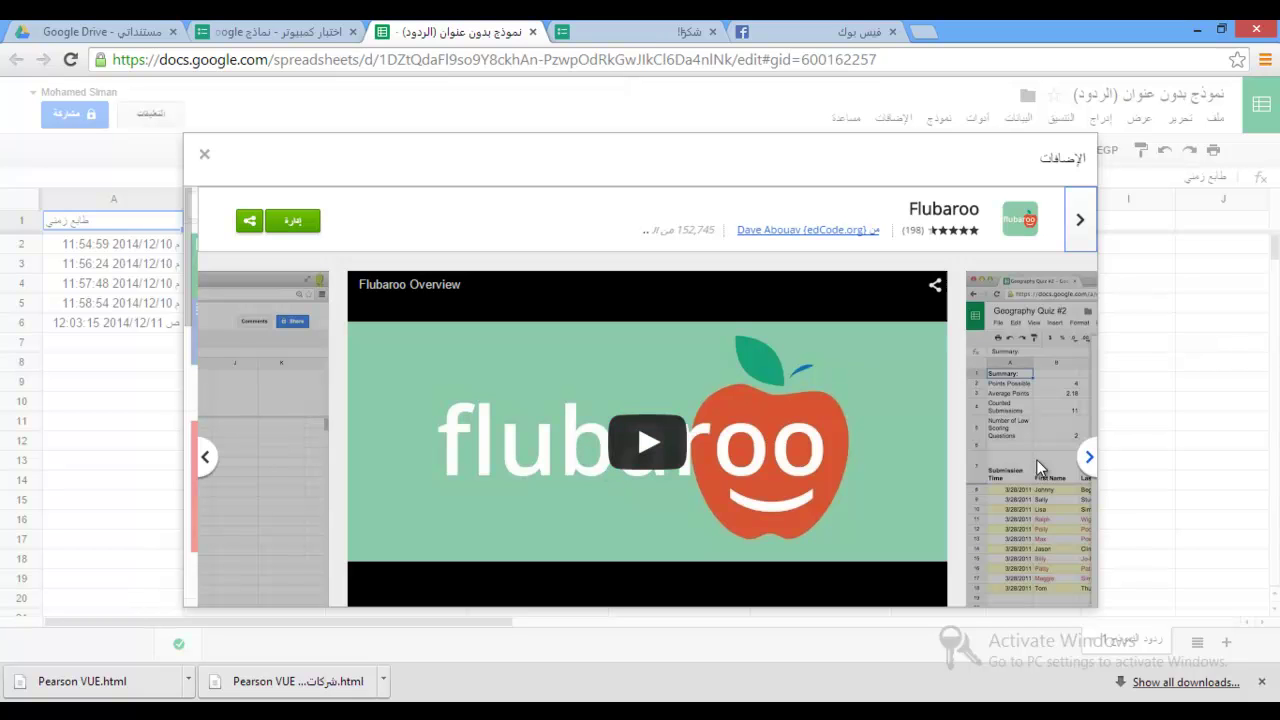
# Step: Look through Flubaroo's preview images and close the add-ons gallery
pyautogui.click(1089, 458)
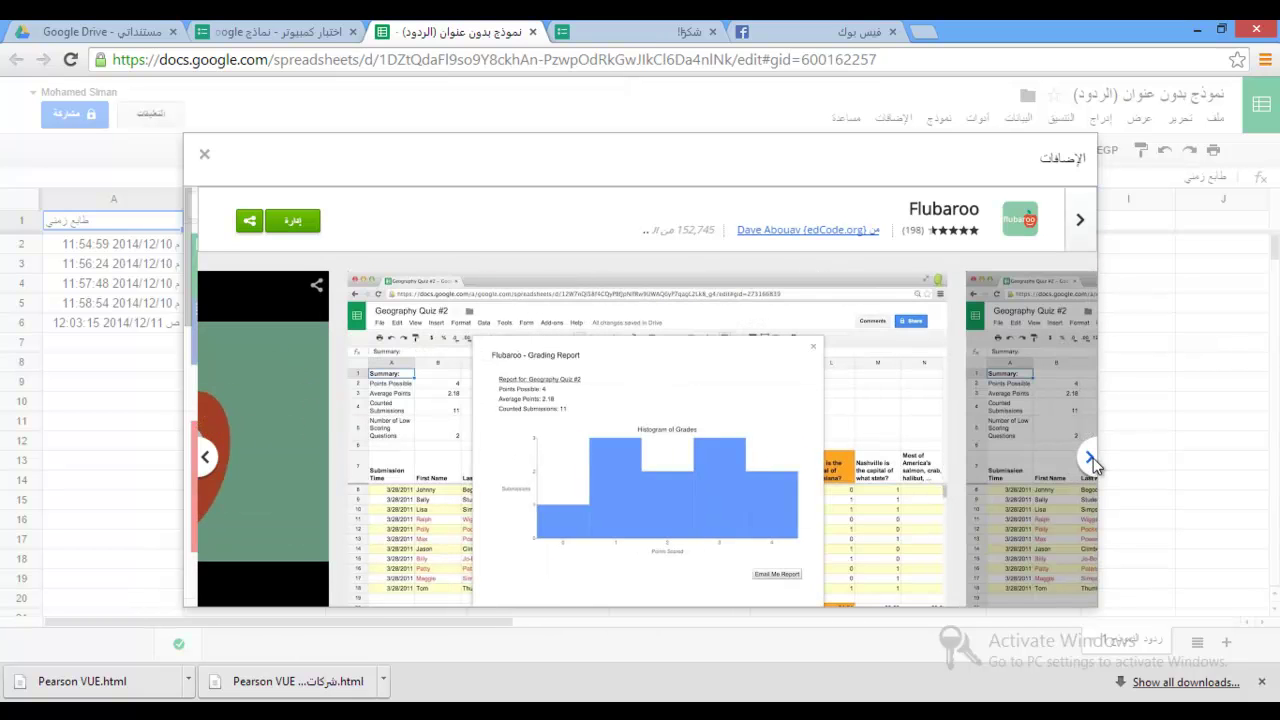
pyautogui.click(1090, 458)
pyautogui.click(1090, 458)
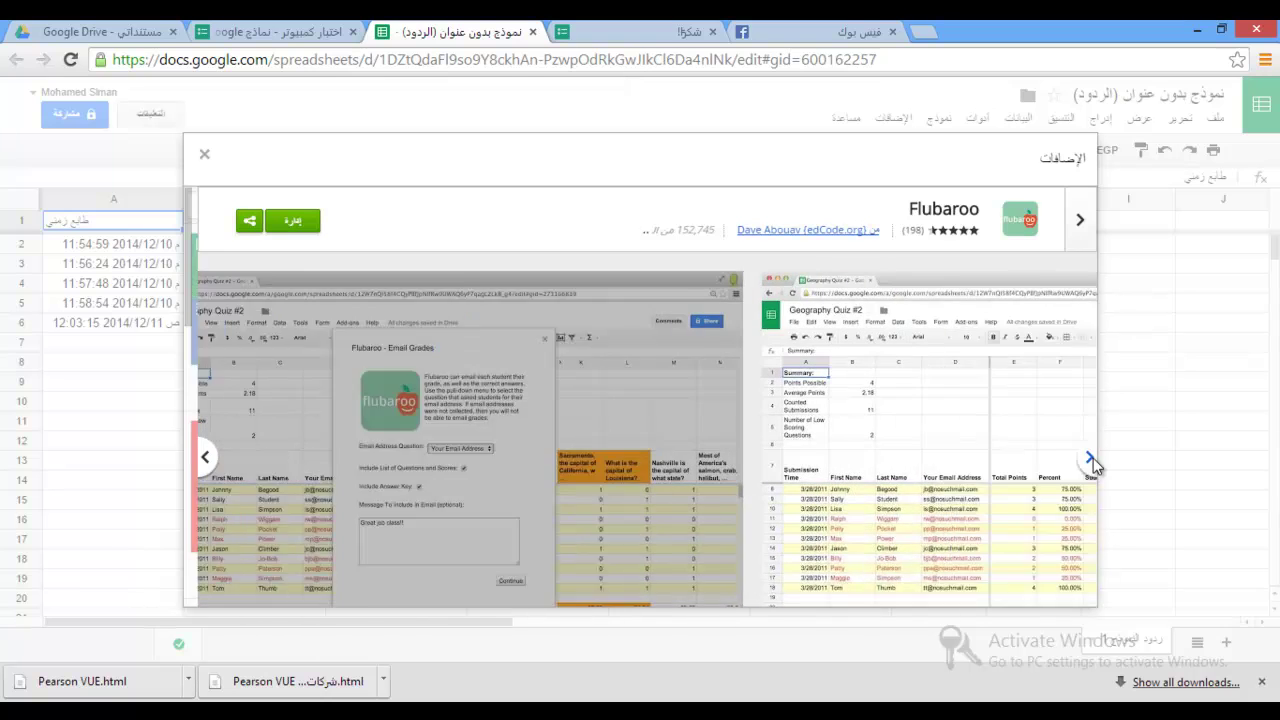
pyautogui.click(1090, 458)
pyautogui.click(1090, 458)
pyautogui.click(1090, 458)
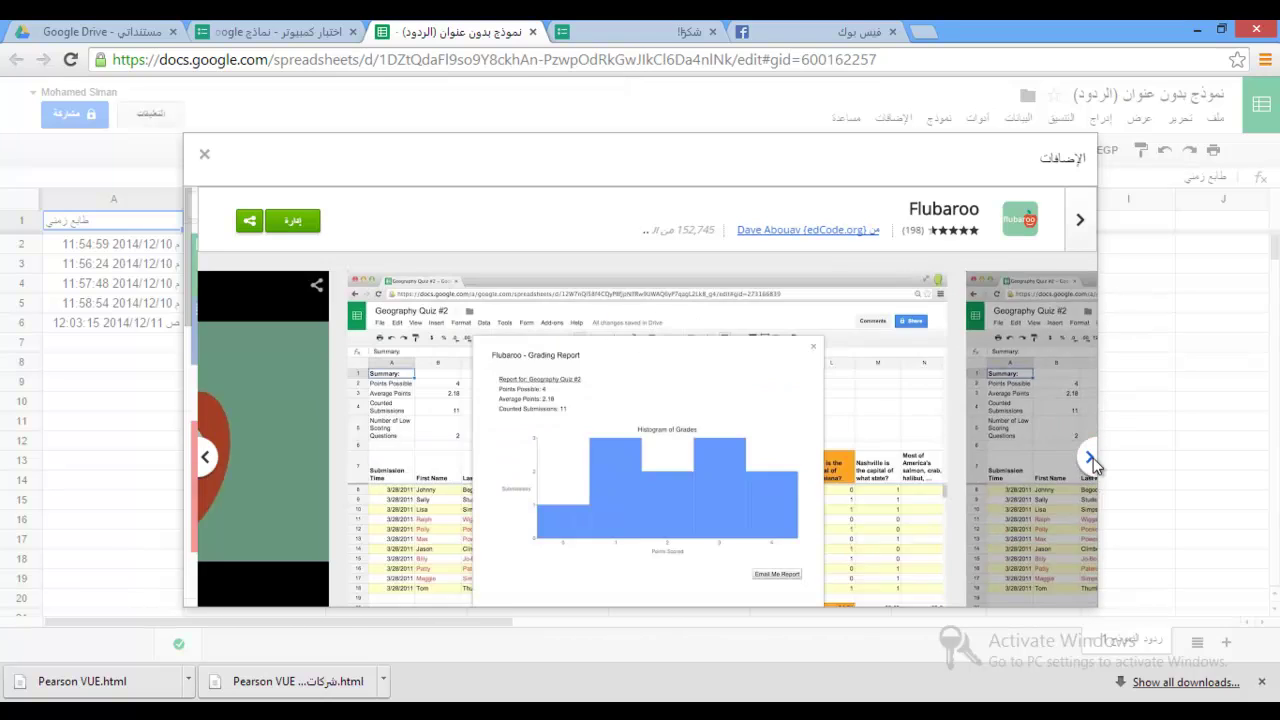
pyautogui.click(1090, 458)
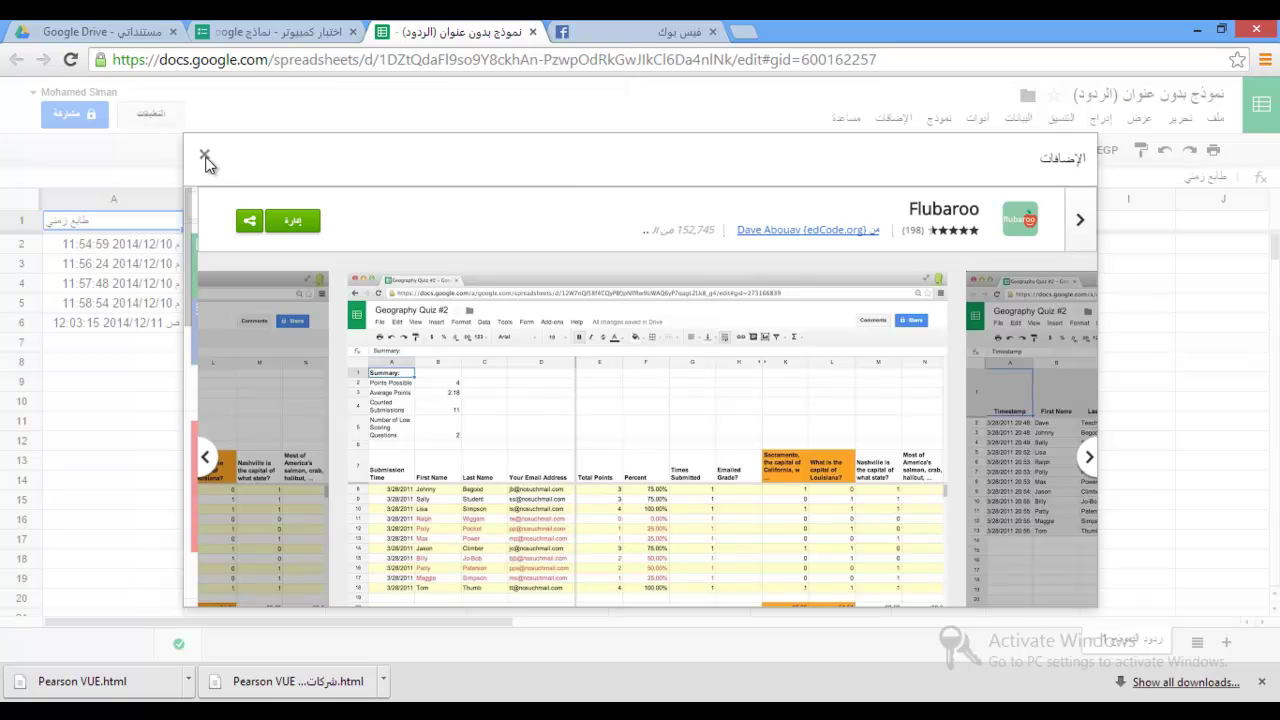
pyautogui.click(205, 158)
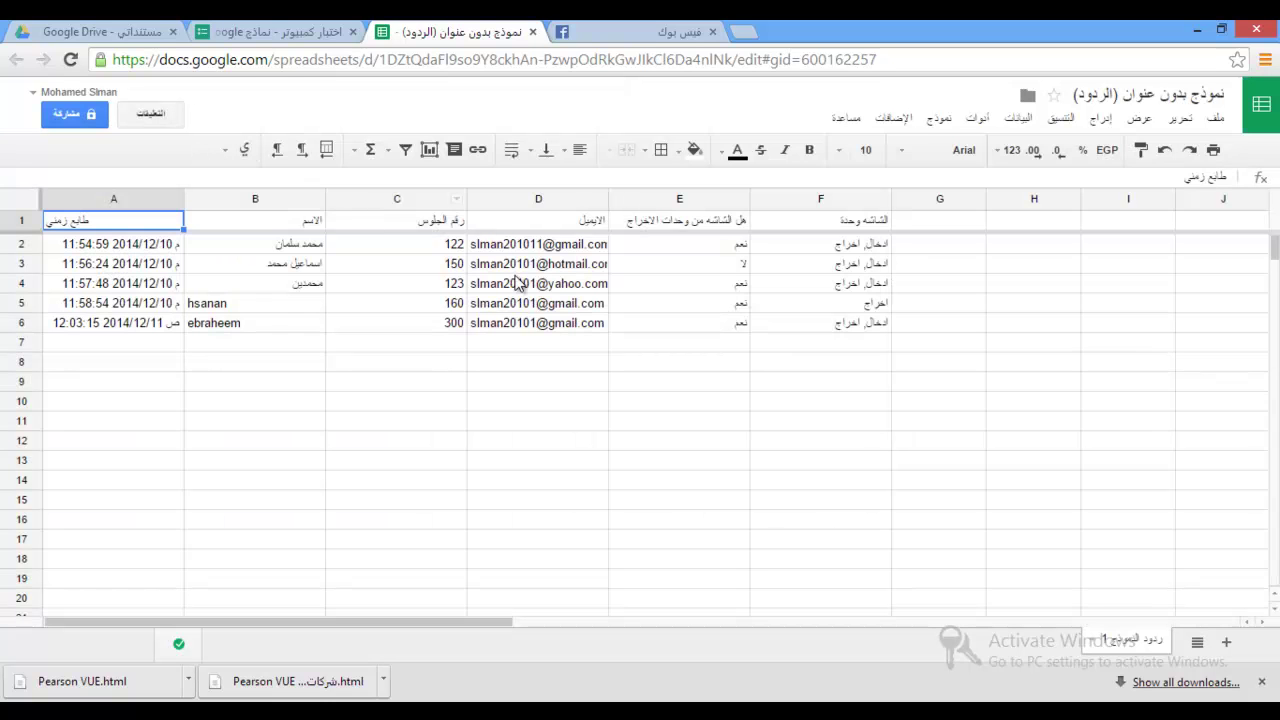
# Step: Start Flubaroo's Grade Assignment and set الاسم, رقم الجلوس and الايميل to Identifies Student
pyautogui.click(911, 120)
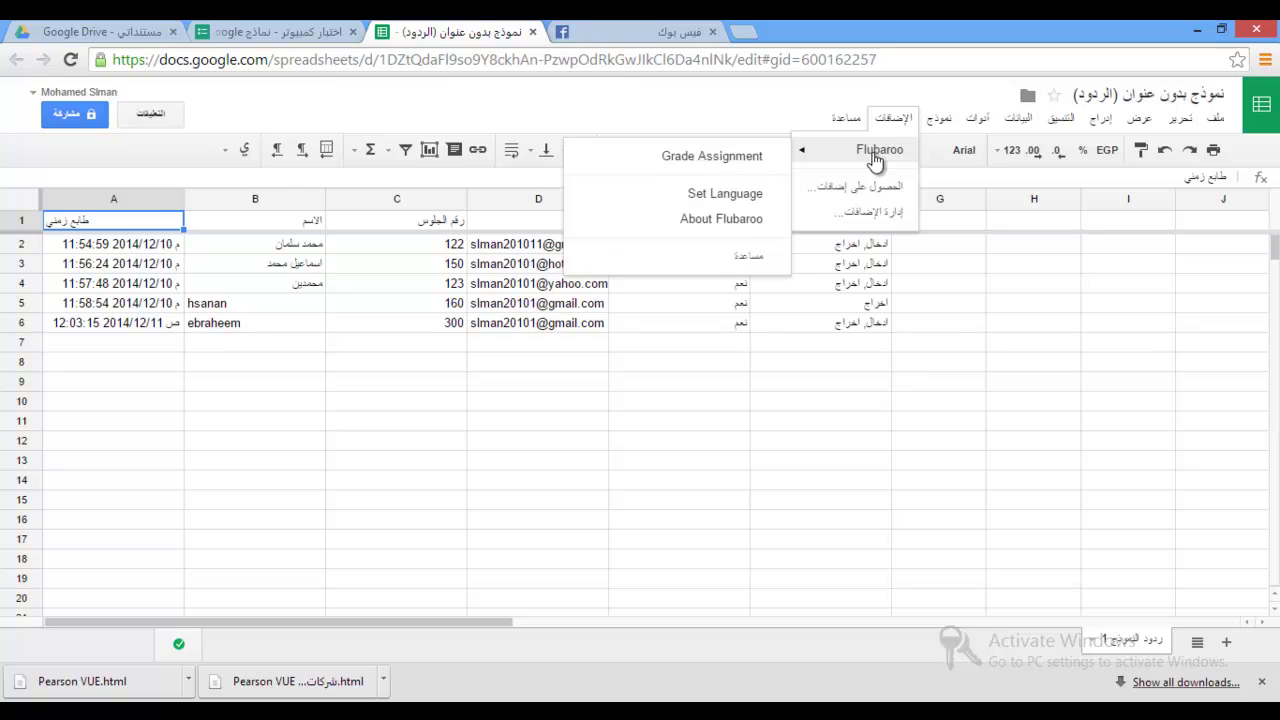
pyautogui.moveTo(858, 150)
pyautogui.click(757, 160)
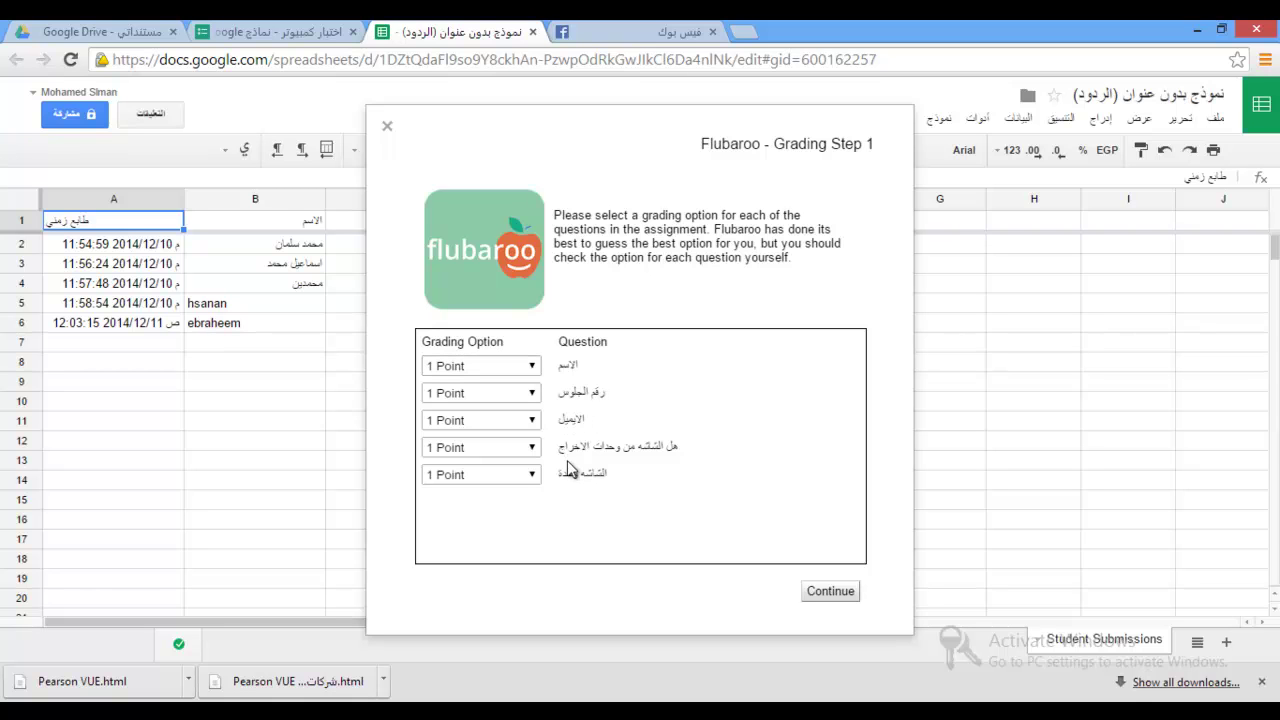
pyautogui.click(532, 366)
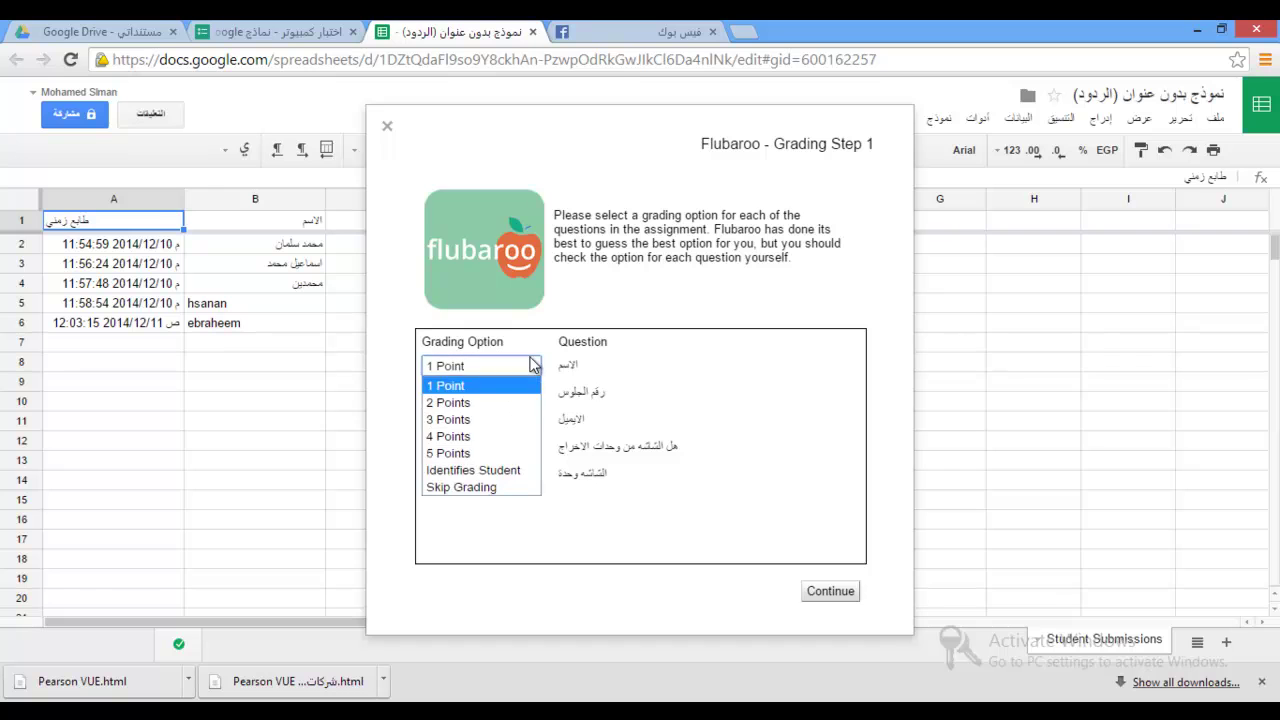
pyautogui.click(517, 472)
pyautogui.click(486, 393)
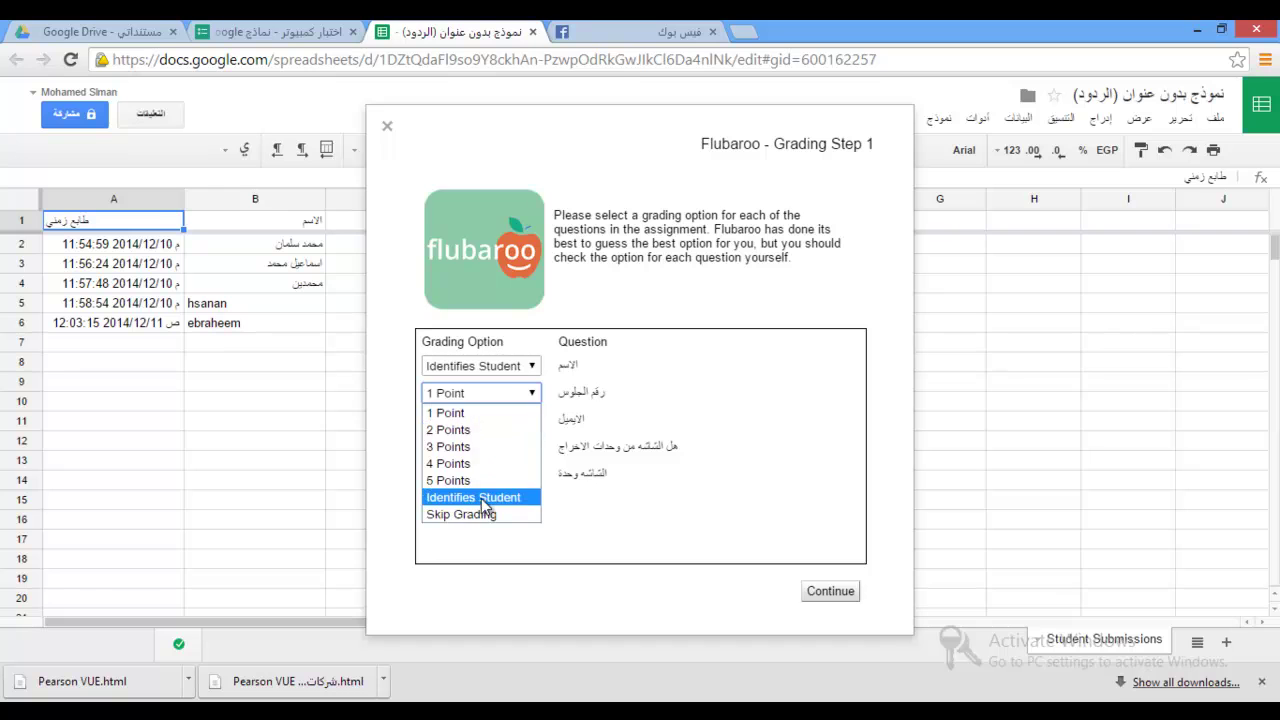
pyautogui.click(482, 497)
pyautogui.click(520, 420)
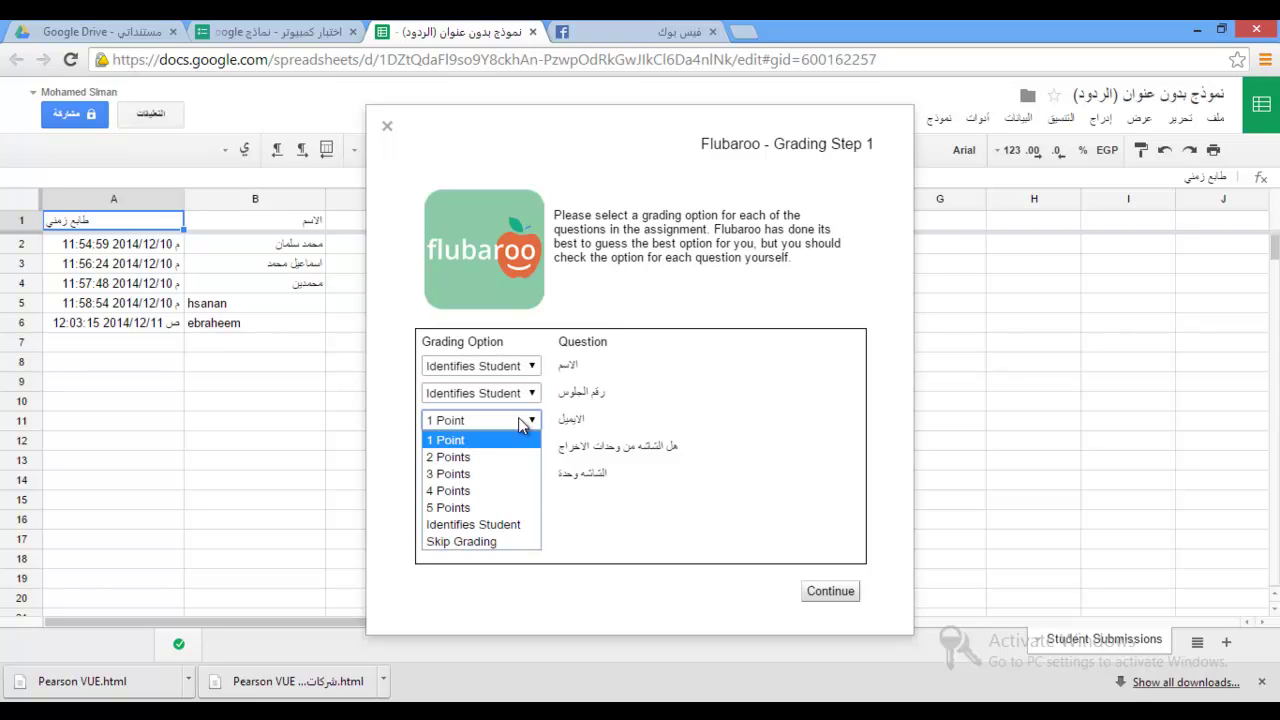
pyautogui.click(497, 524)
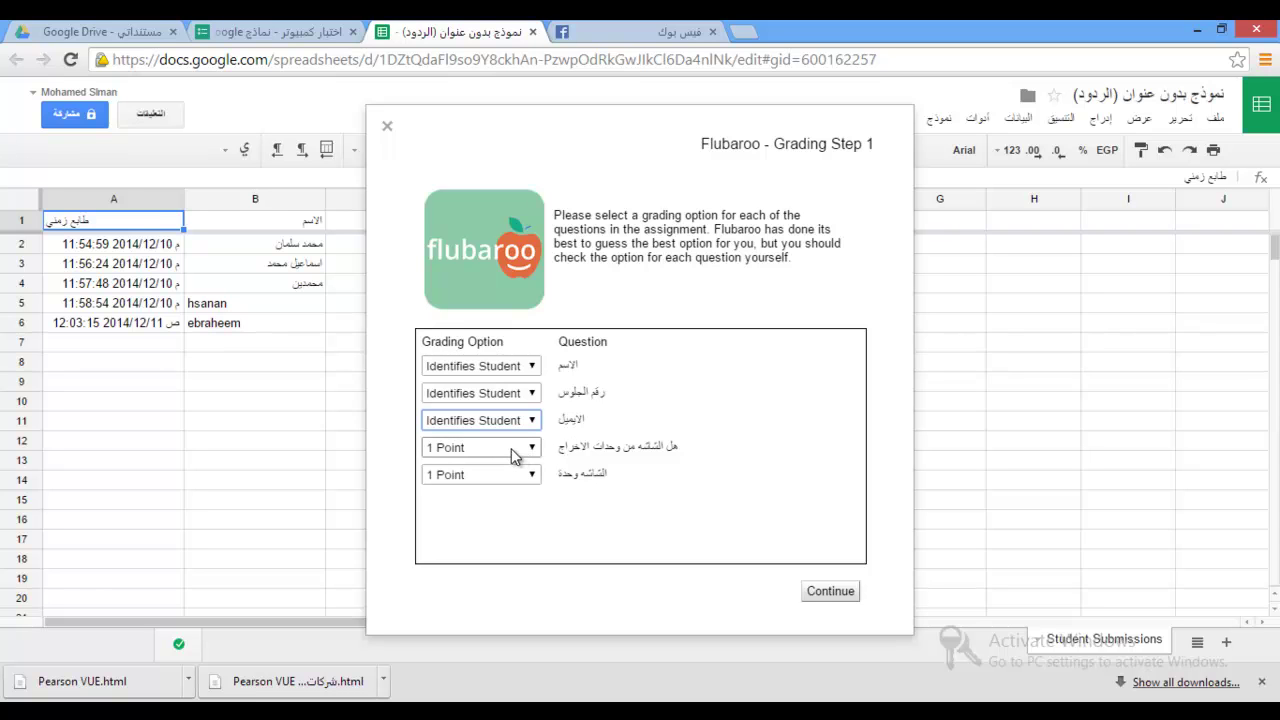
# Step: Assign 5 Points to each of the two screen questions and continue to the answer key selection
pyautogui.click(511, 452)
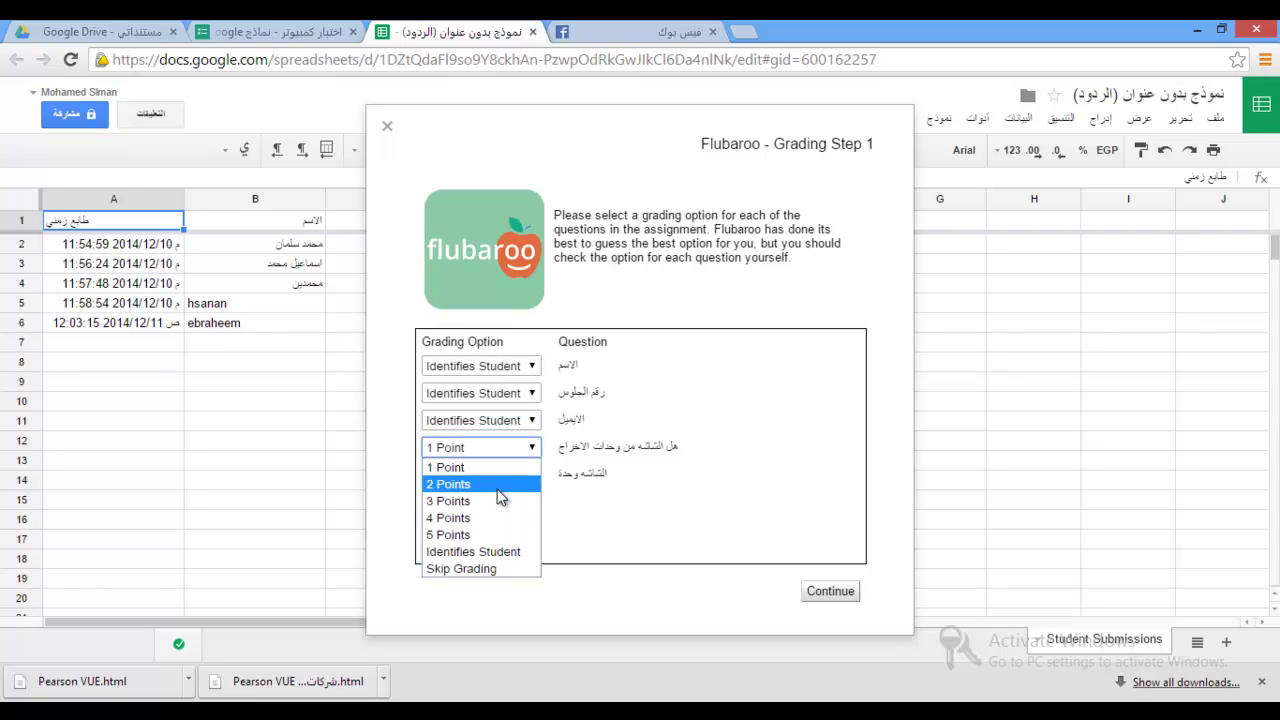
pyautogui.click(496, 531)
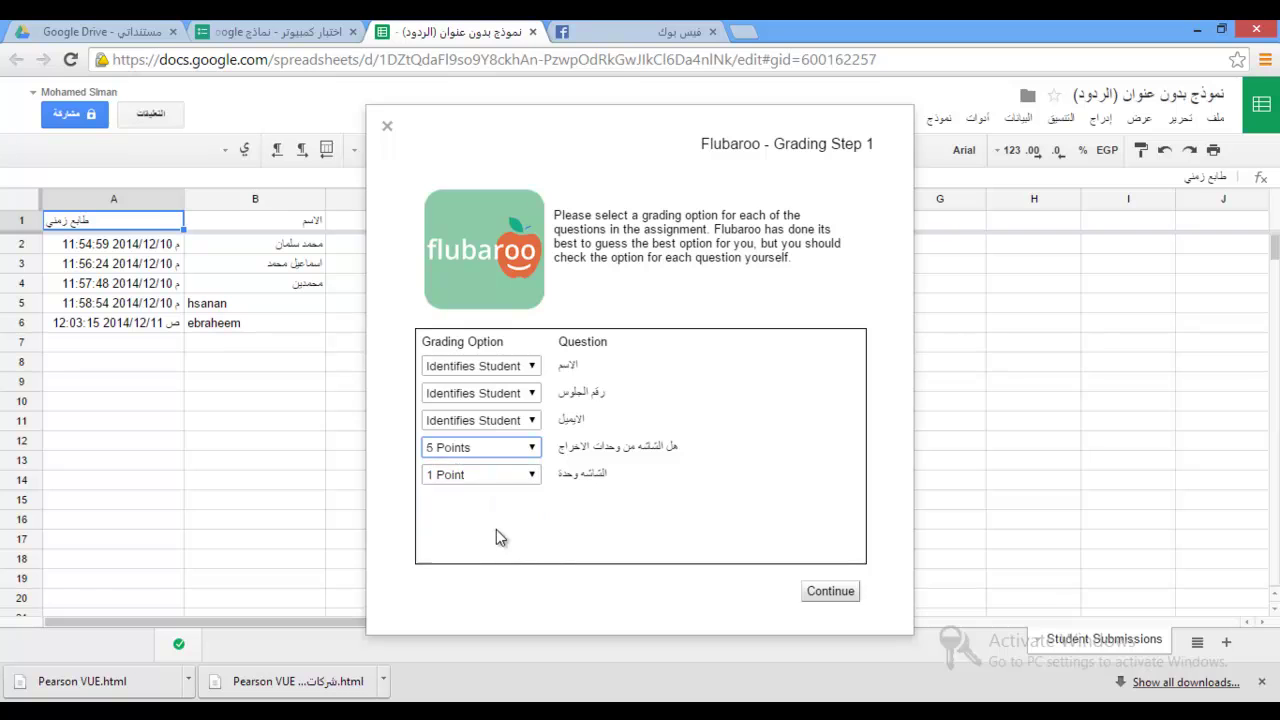
pyautogui.click(519, 478)
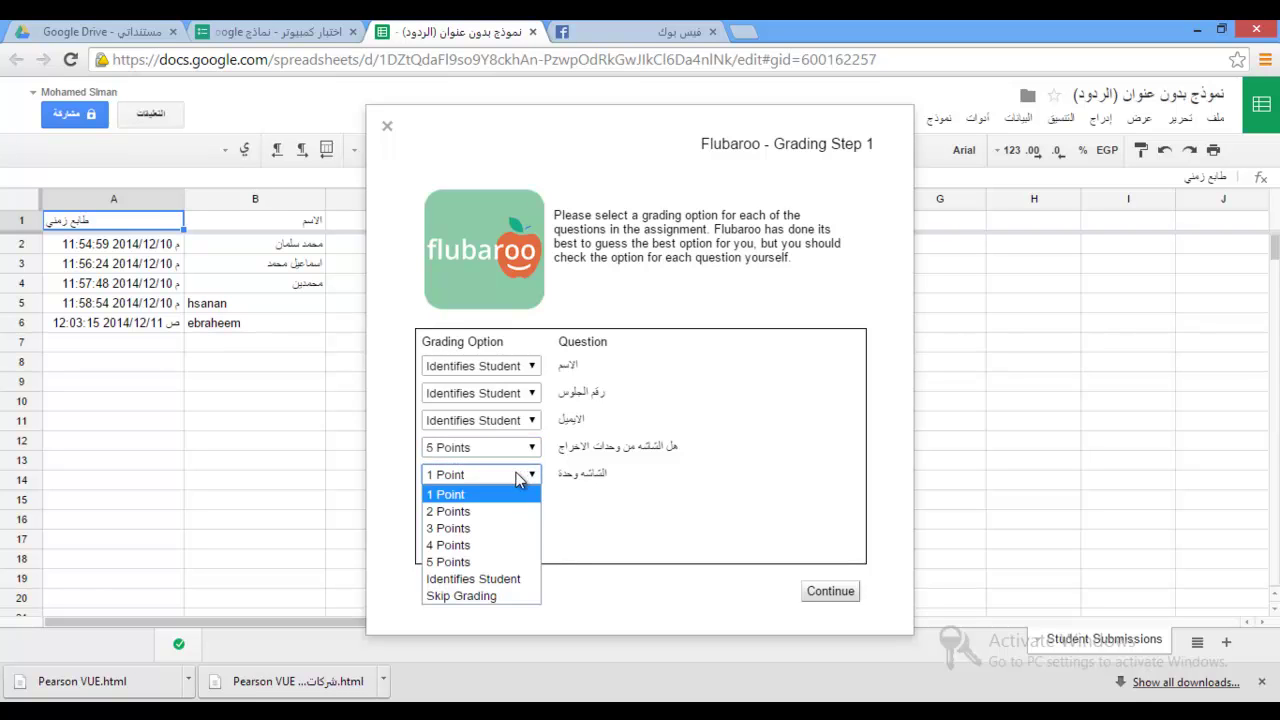
pyautogui.click(478, 561)
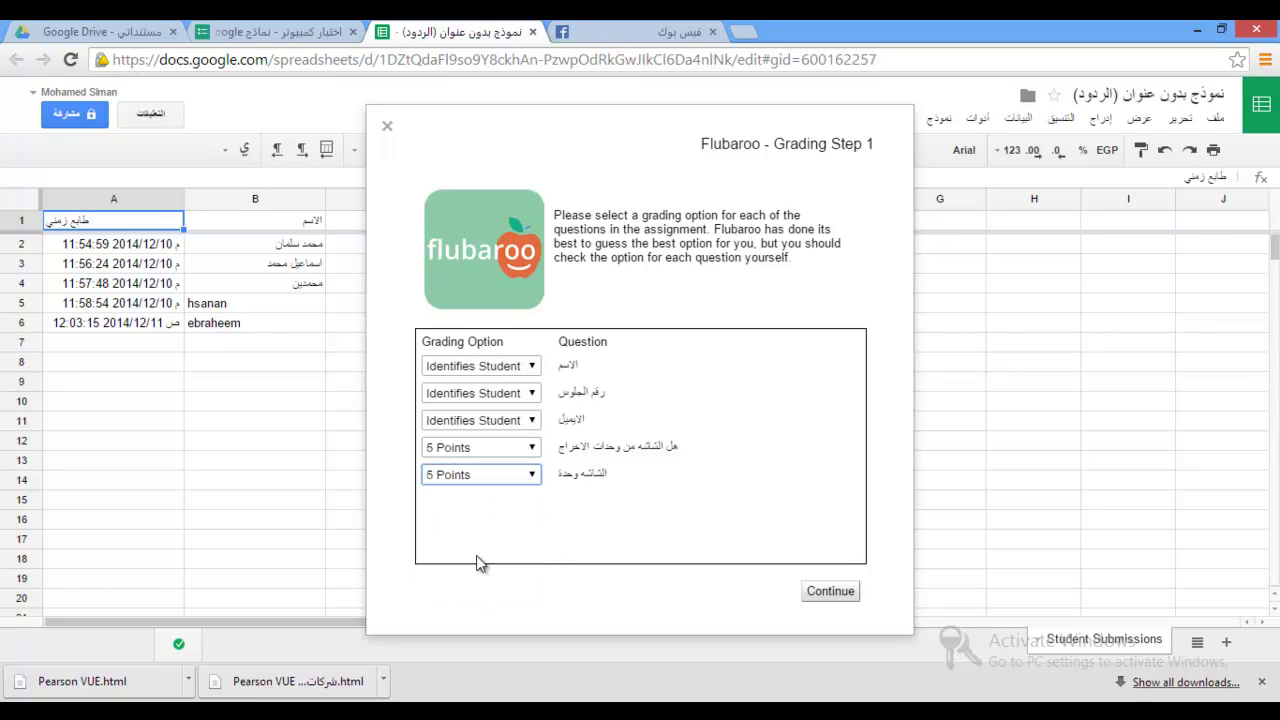
pyautogui.click(816, 595)
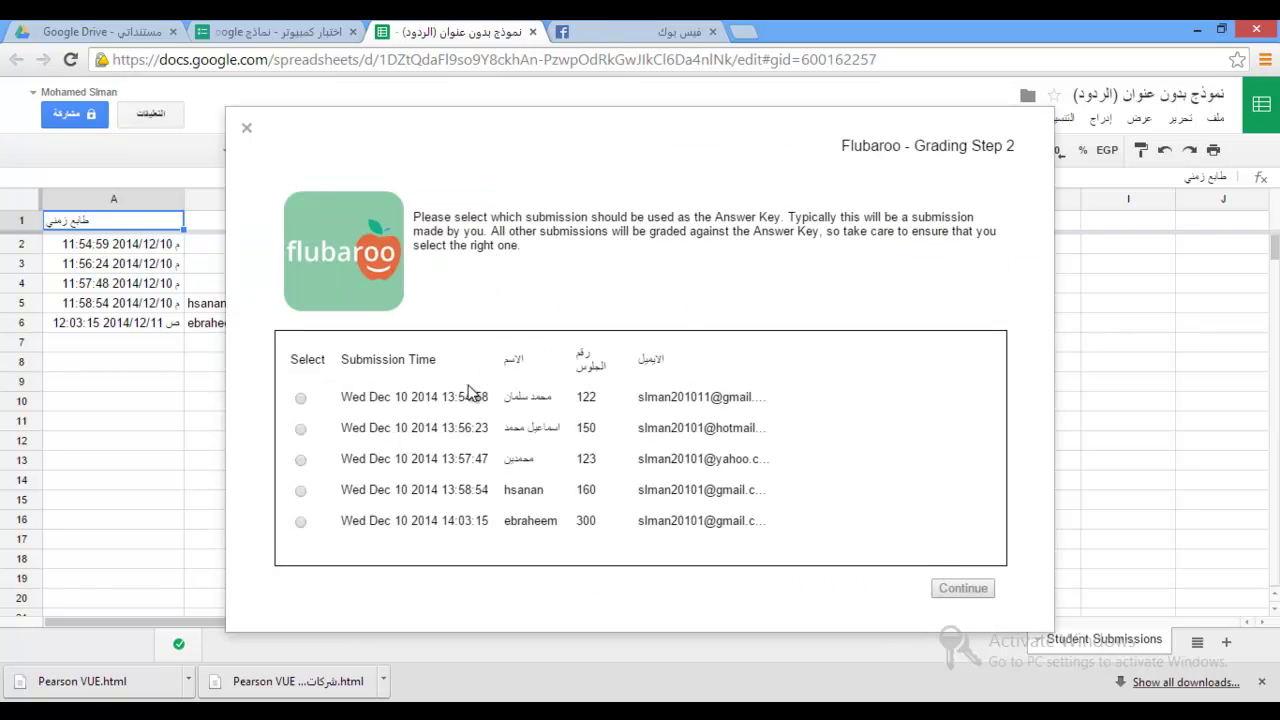
# Step: Use the earliest submission as the answer key, grade the assignment and show the resulting grades
pyautogui.click(300, 398)
pyautogui.click(301, 428)
pyautogui.click(301, 399)
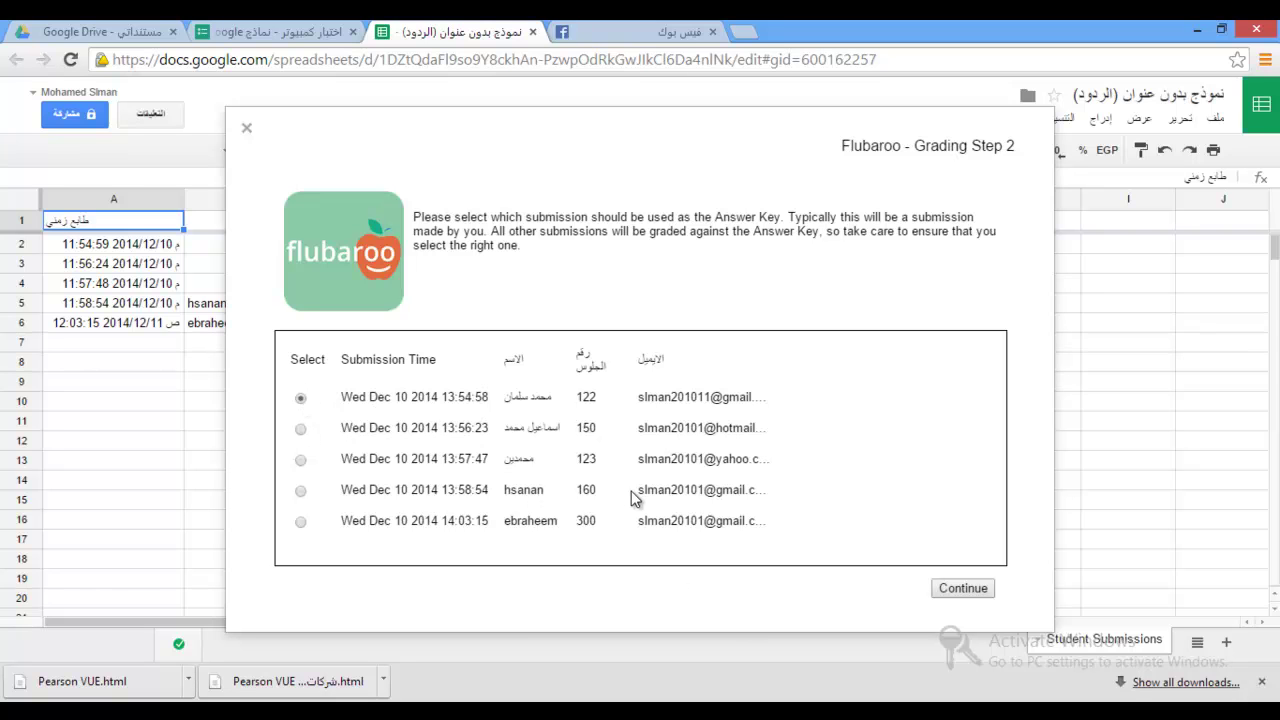
pyautogui.click(963, 589)
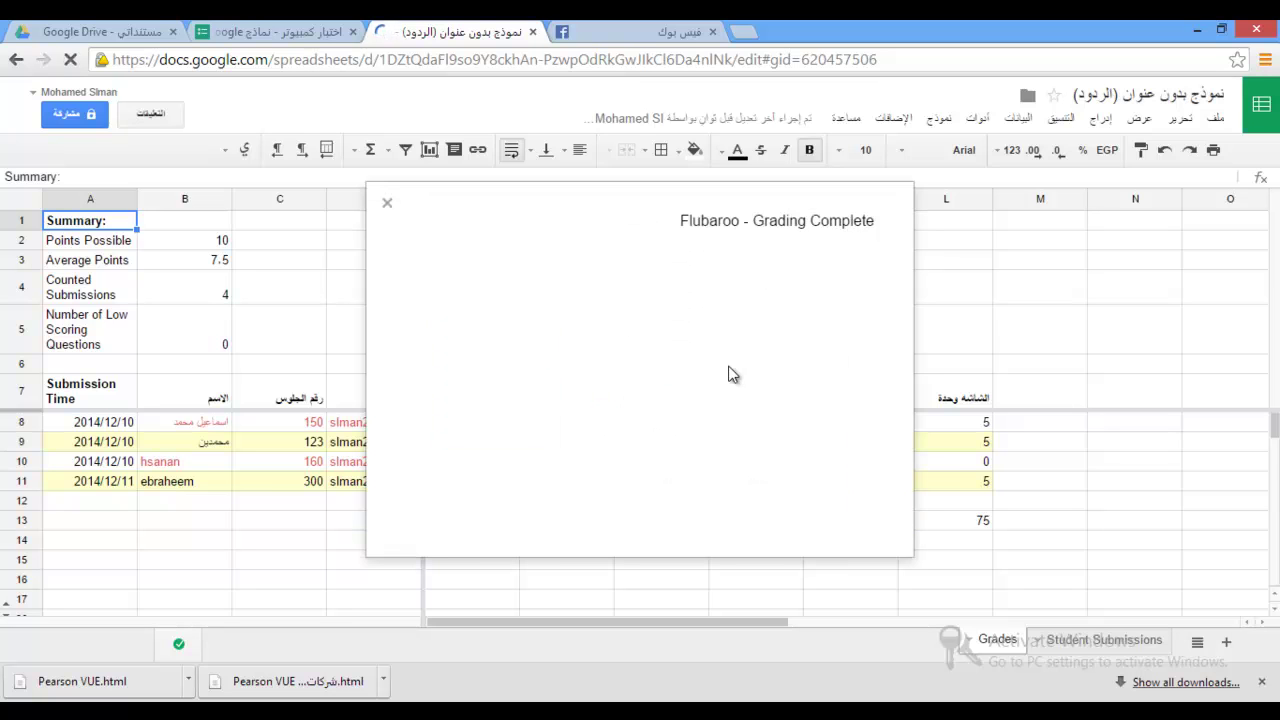
pyautogui.click(822, 477)
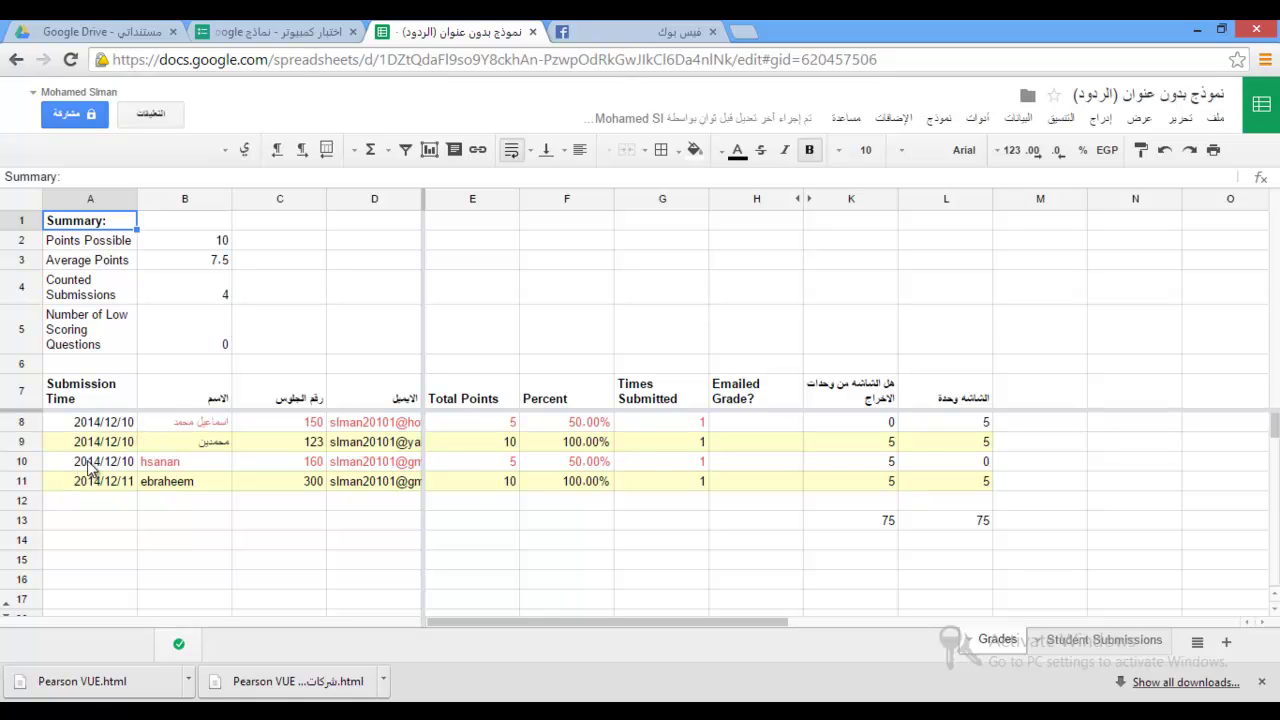
# Step: Compare the original answers in the Student Submissions sheet with the Grades sheet
pyautogui.click(1087, 640)
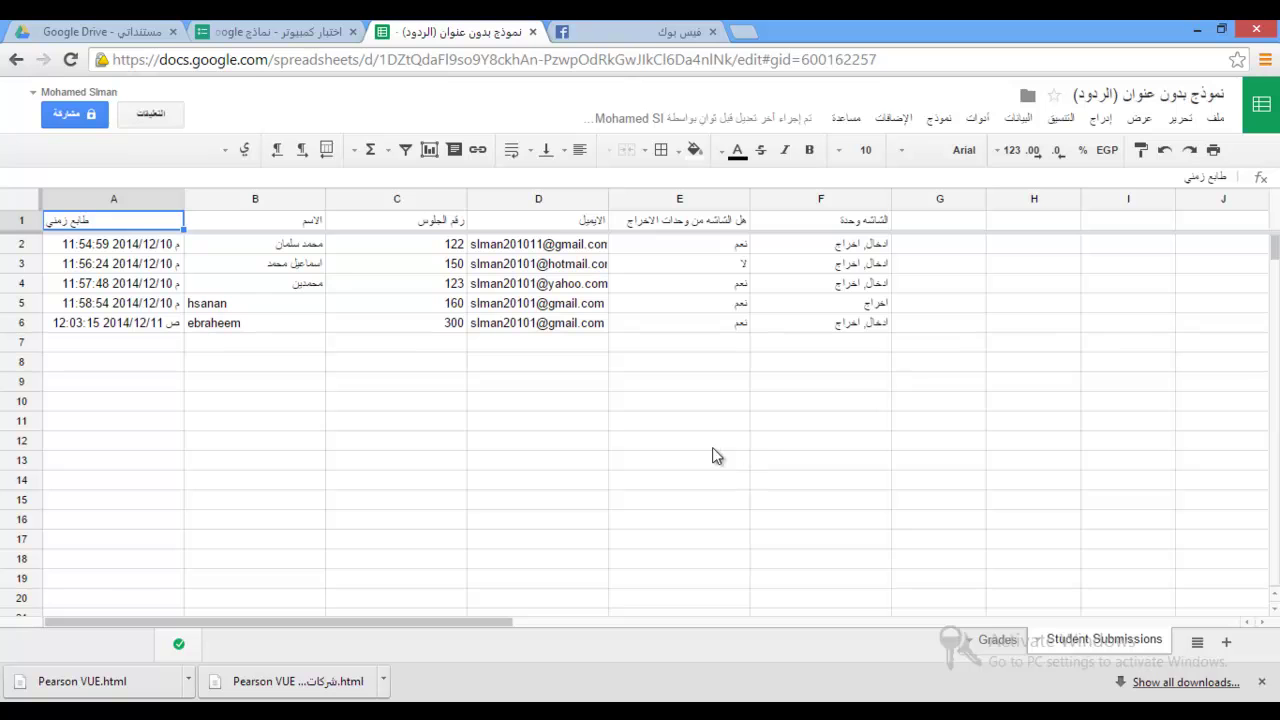
pyautogui.click(998, 640)
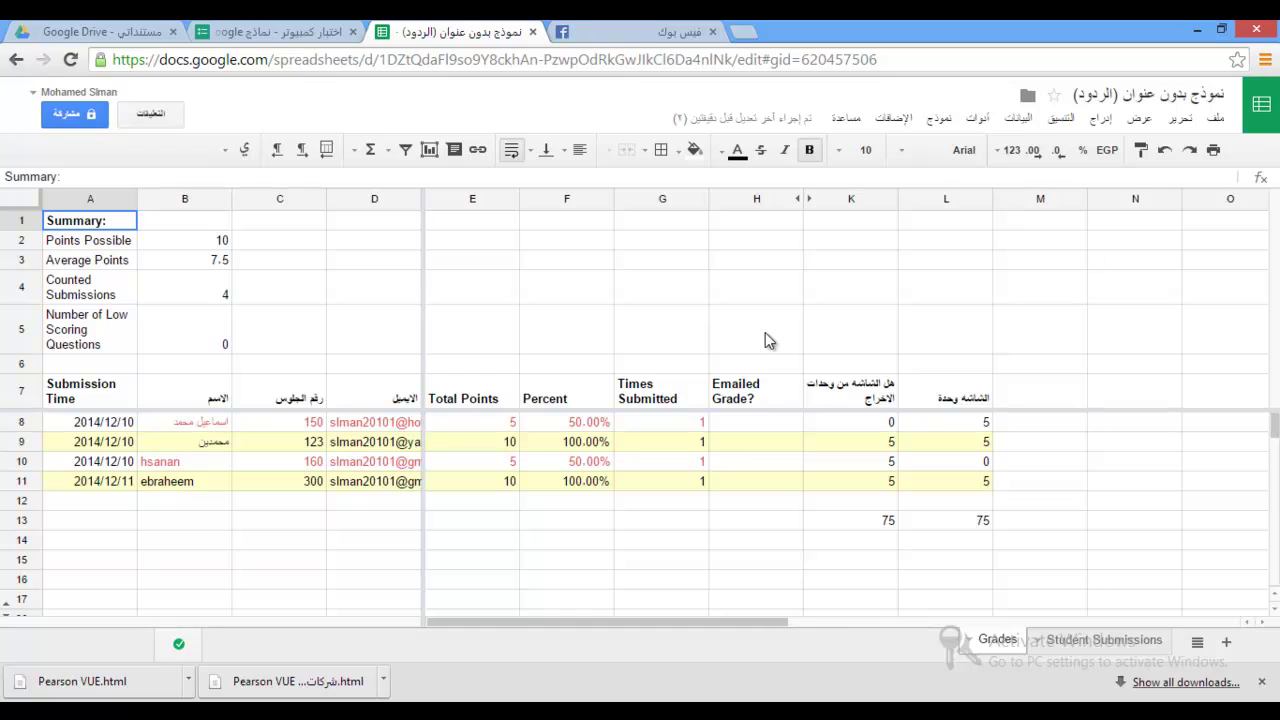
pyautogui.hotkey('ctrl', 'shift', 'pageup')
# Step: Start Flubaroo's Email Grades and choose الايميل as the email address question
pyautogui.click(893, 118)
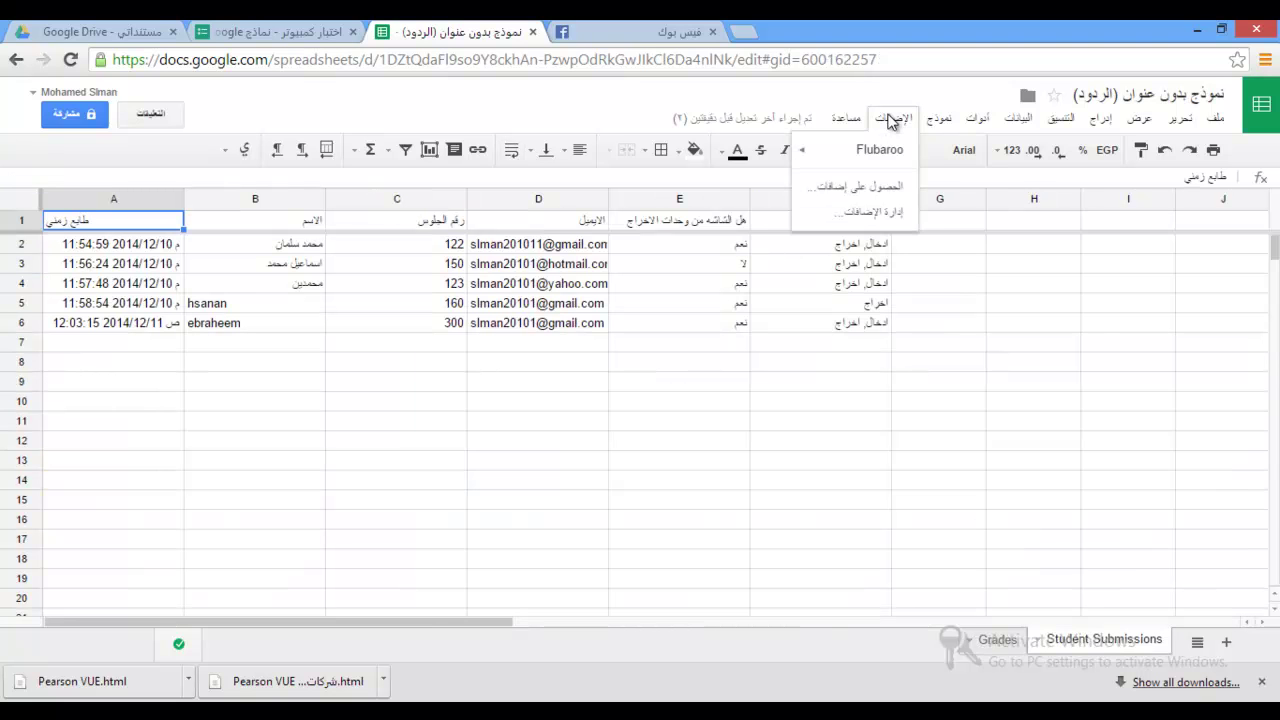
pyautogui.click(893, 118)
pyautogui.click(888, 122)
pyautogui.moveTo(866, 152)
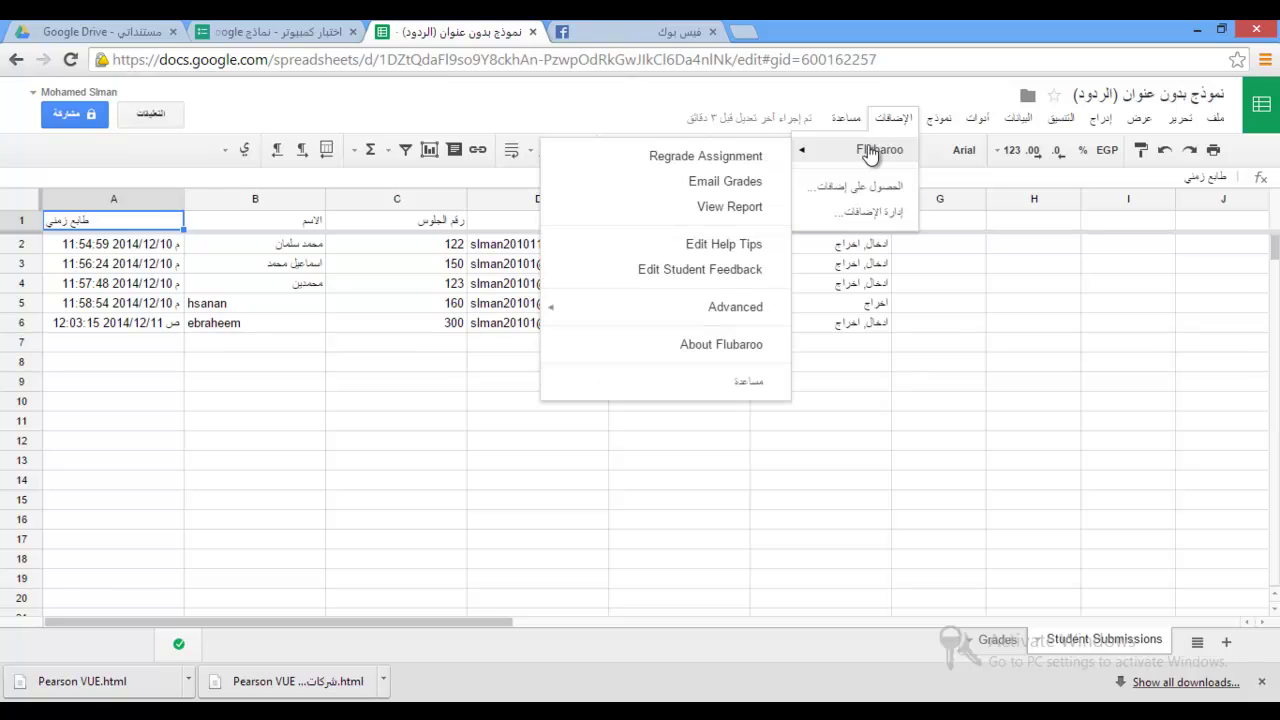
pyautogui.click(738, 188)
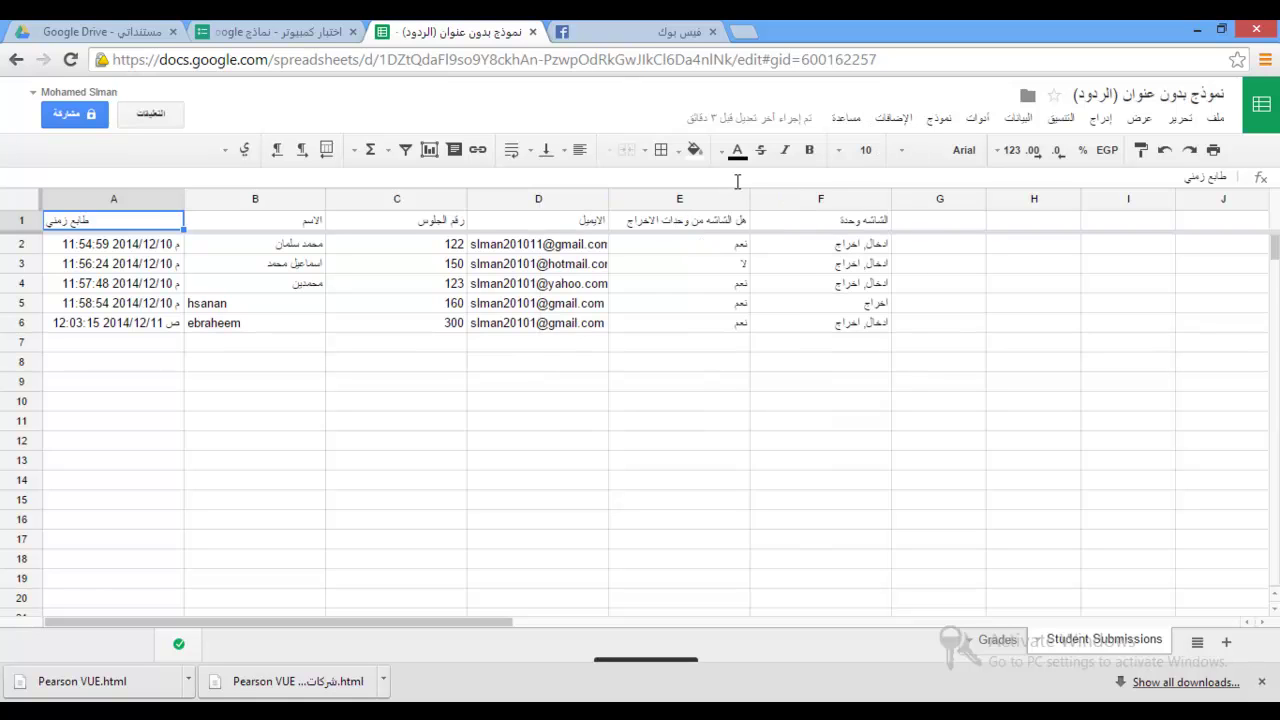
pyautogui.click(679, 320)
pyautogui.click(655, 373)
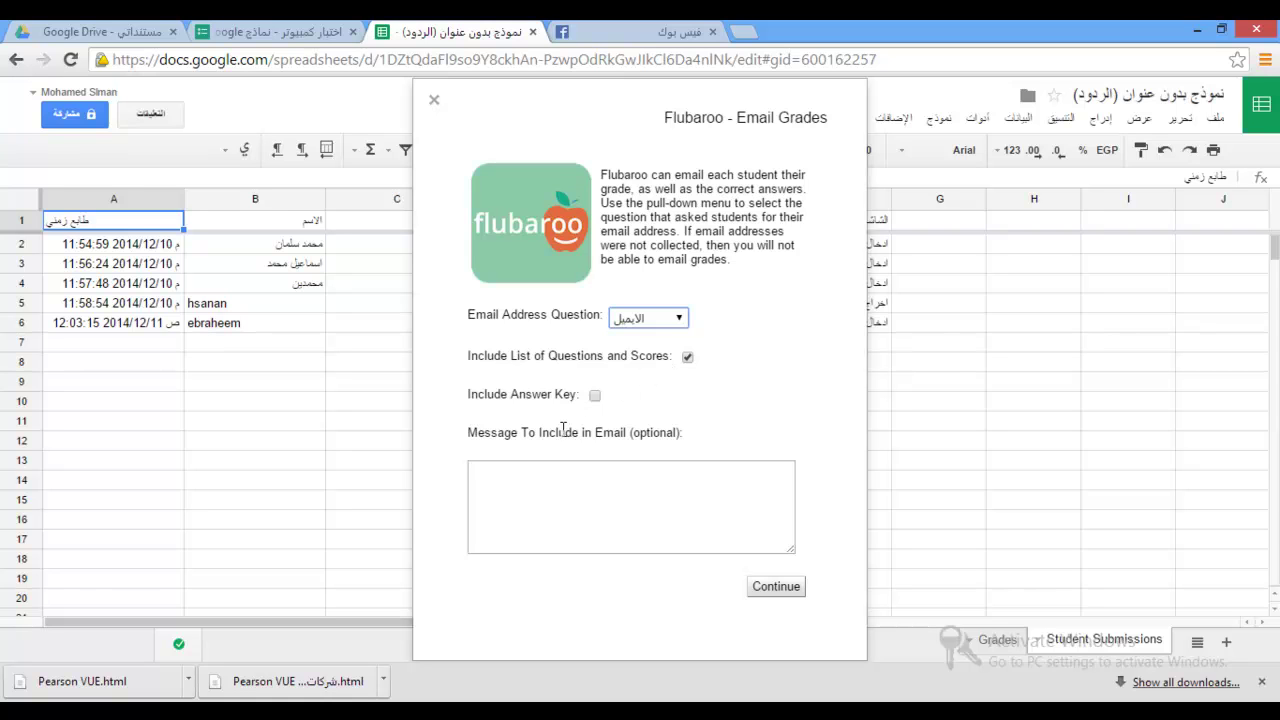
# Step: Include the answer key, add the message "نشكركم على الاجتهاد في الاجابة على الاختبار" and email the grades
pyautogui.click(586, 484)
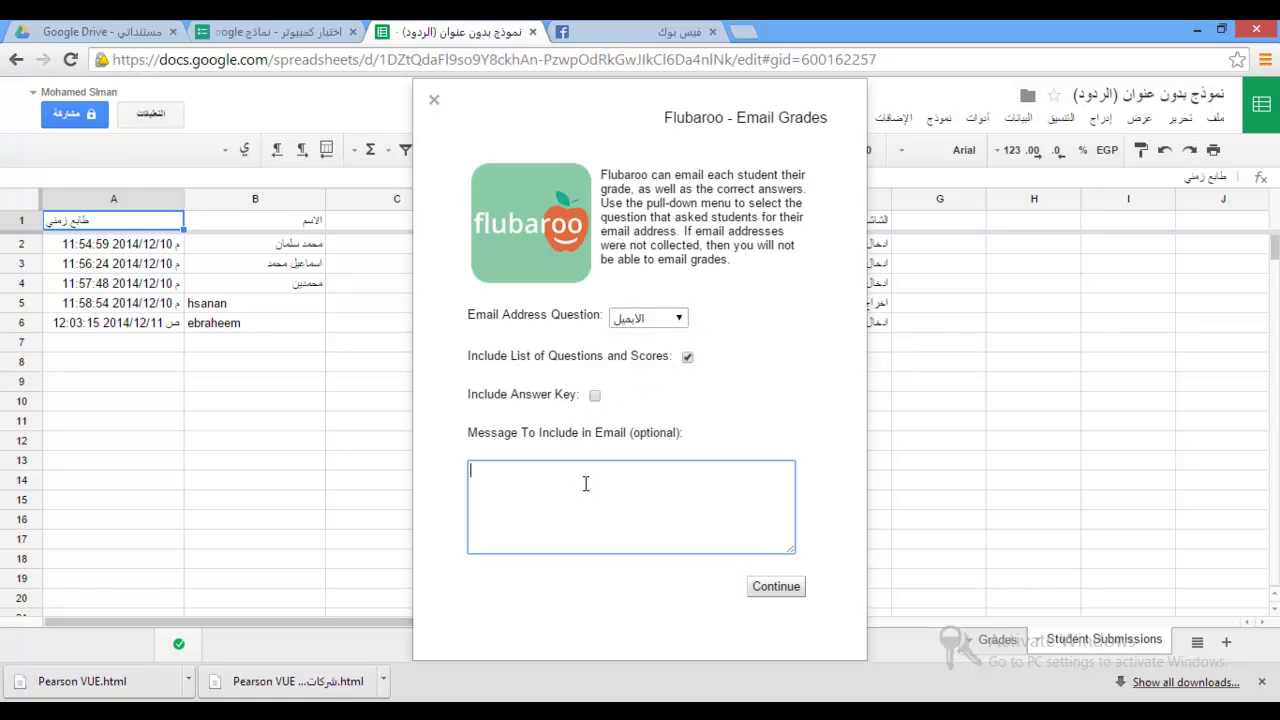
pyautogui.click(595, 396)
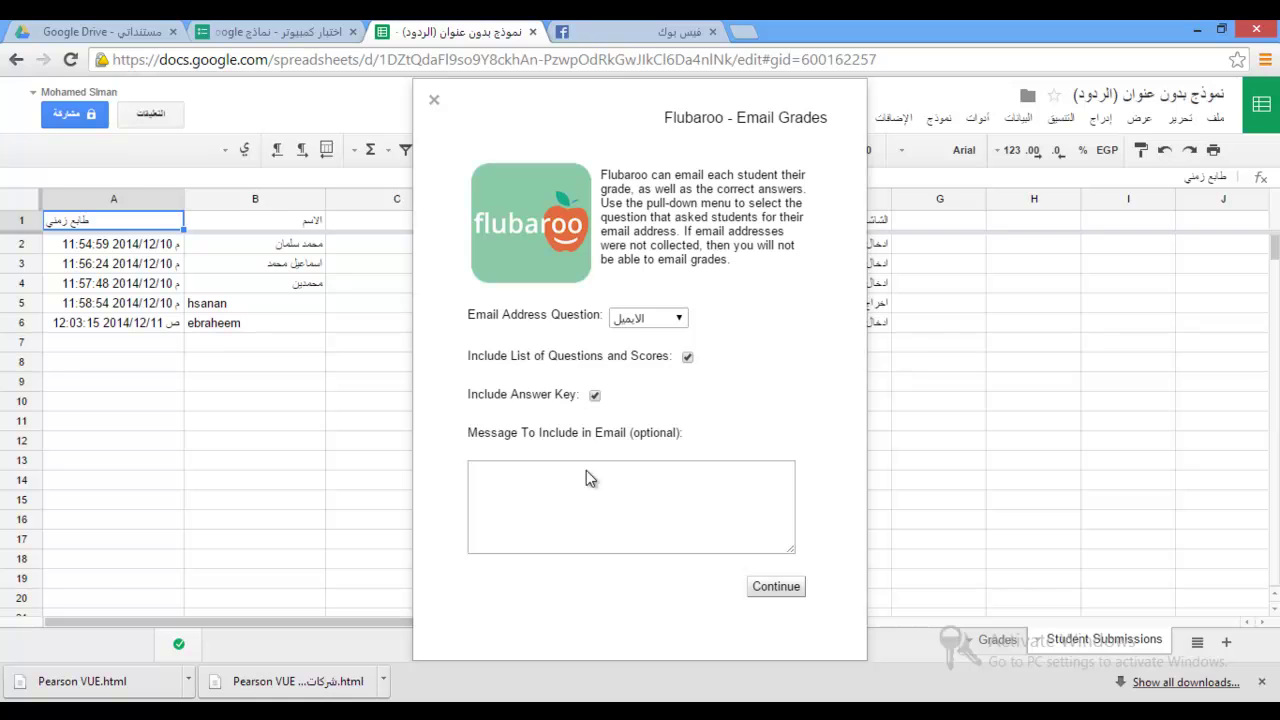
pyautogui.click(558, 537)
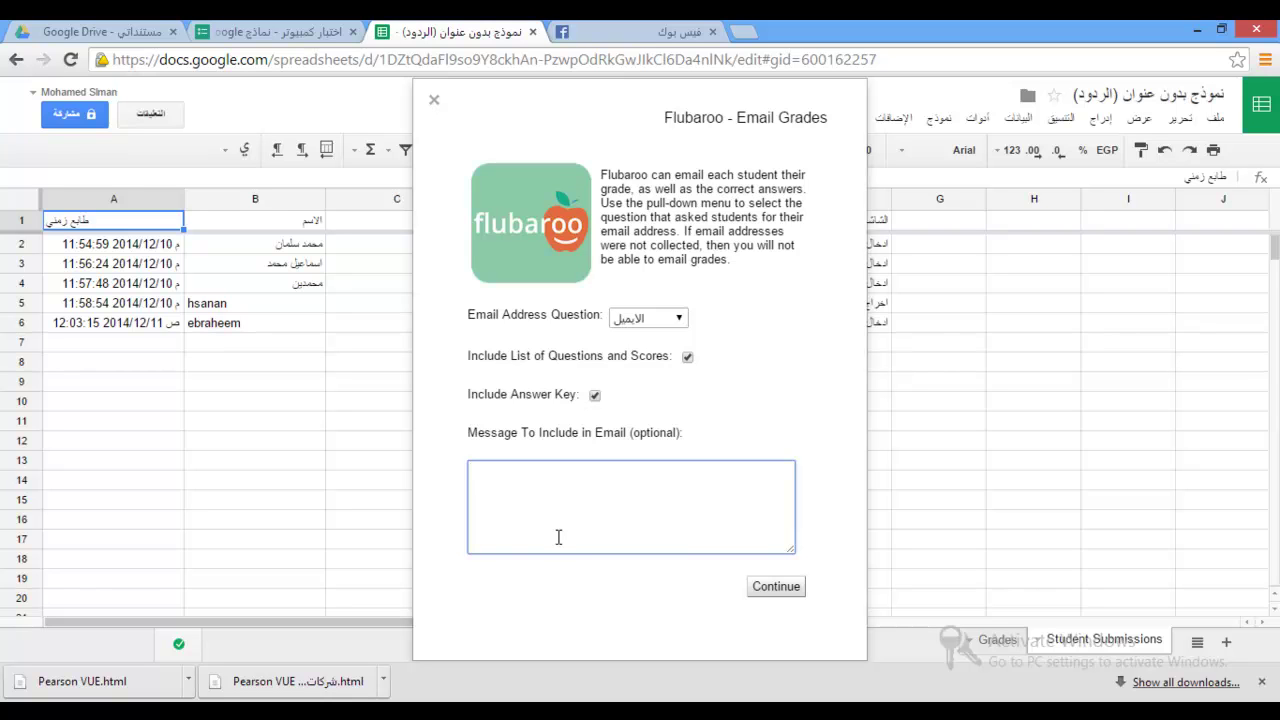
pyautogui.write('نشكركم على الاجتهاد في الاجابة على الاختبار')
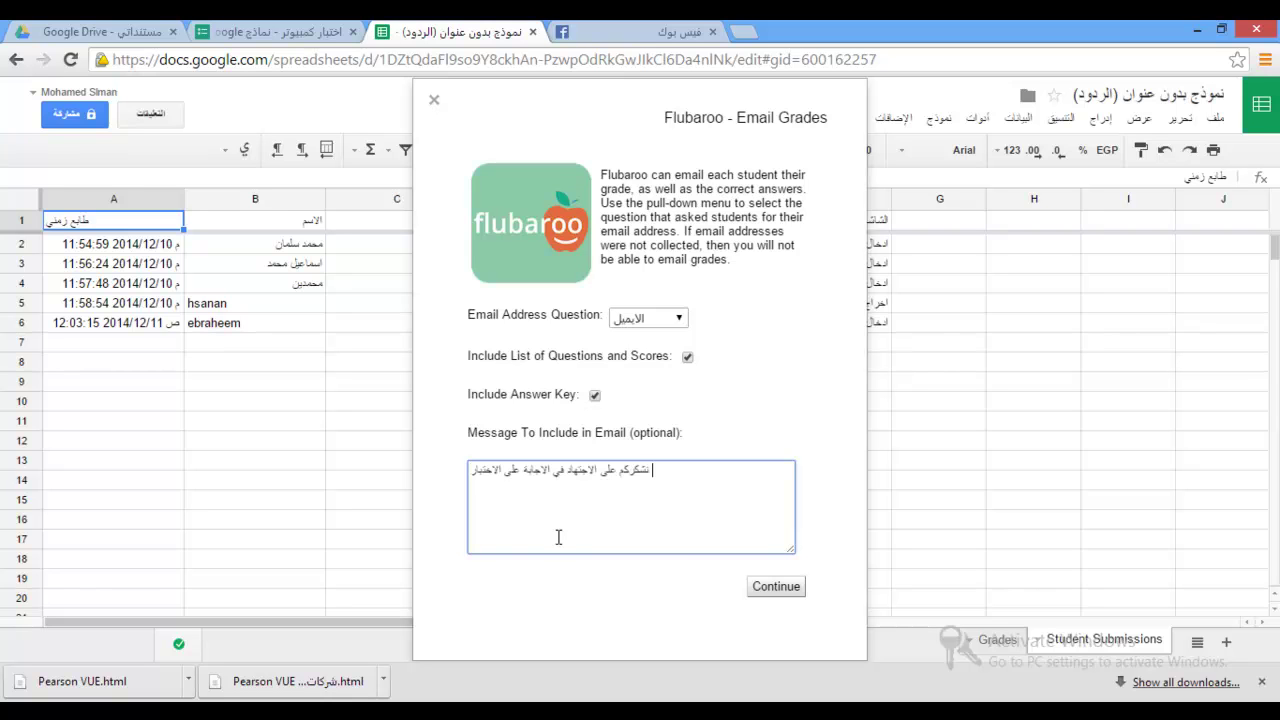
pyautogui.click(781, 592)
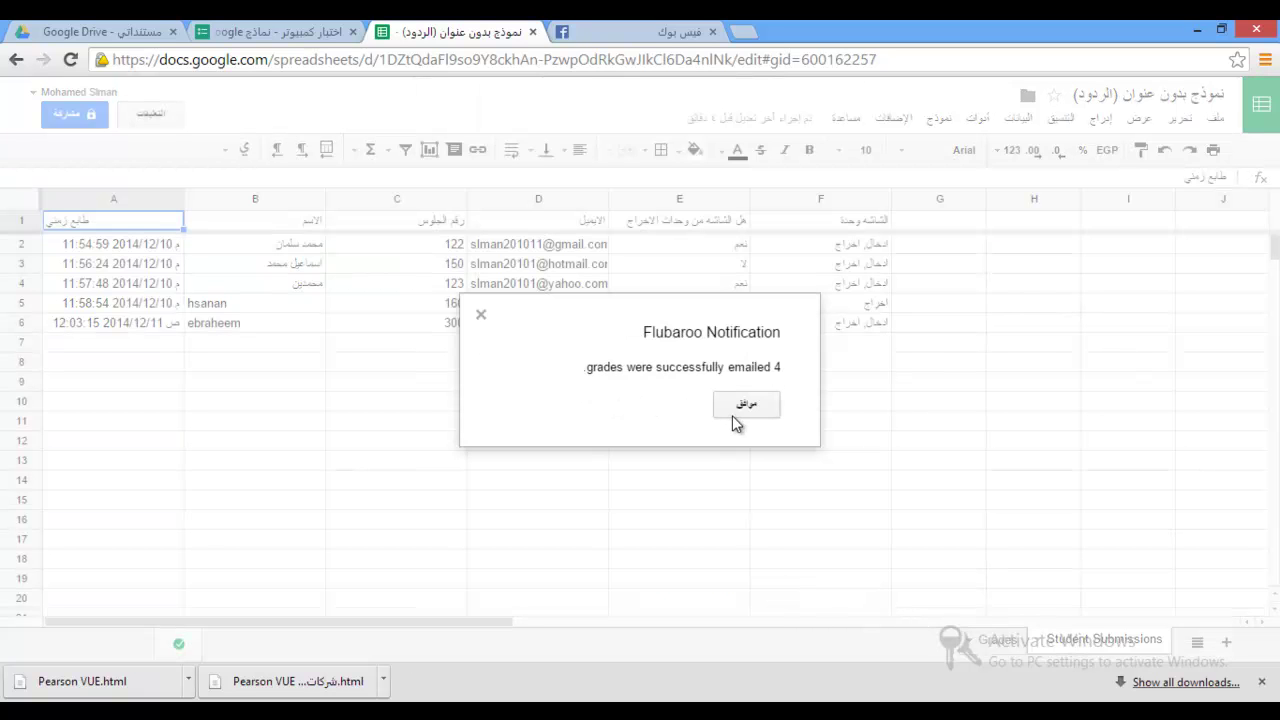
pyautogui.click(745, 405)
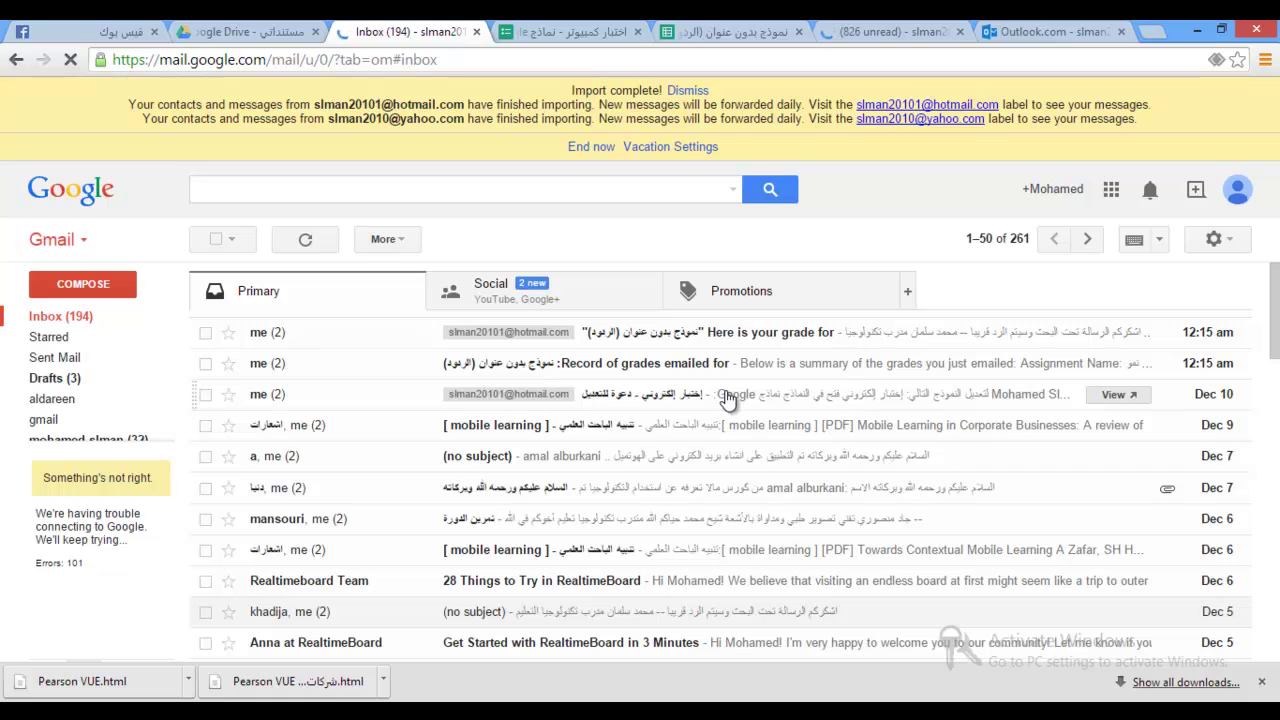
pyautogui.click(727, 398)
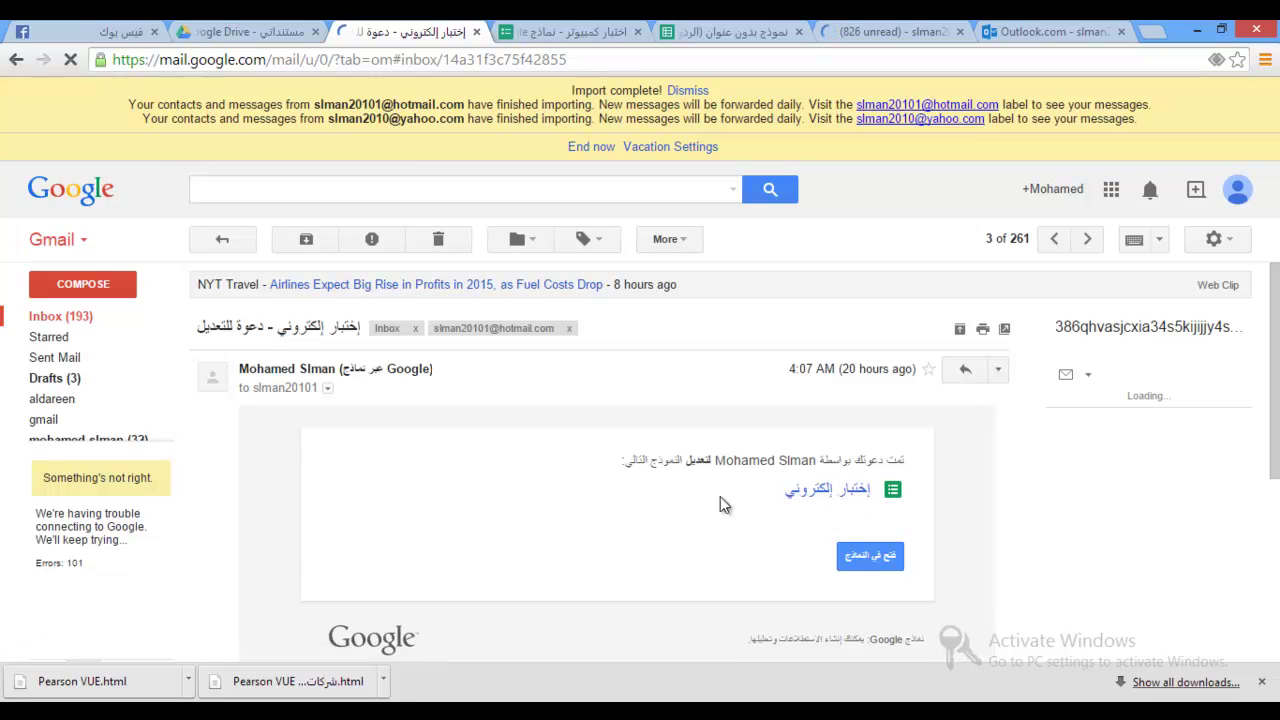
pyautogui.click(866, 490)
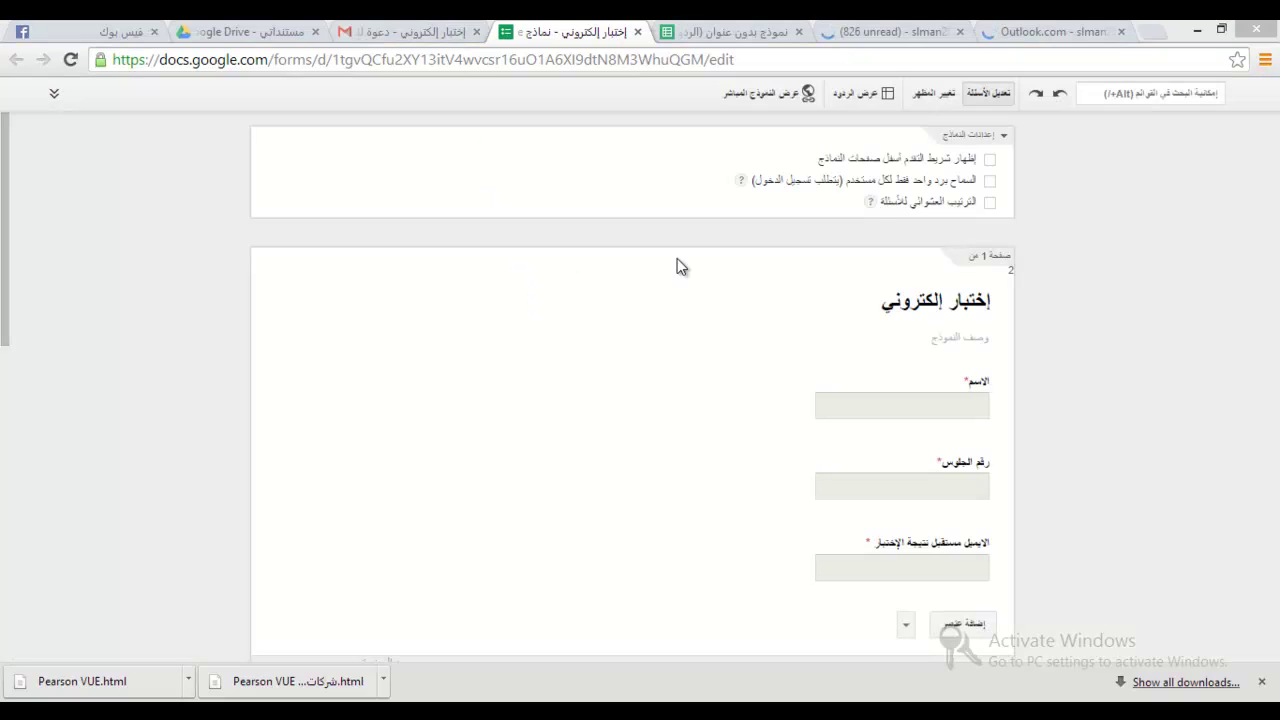
pyautogui.click(360, 31)
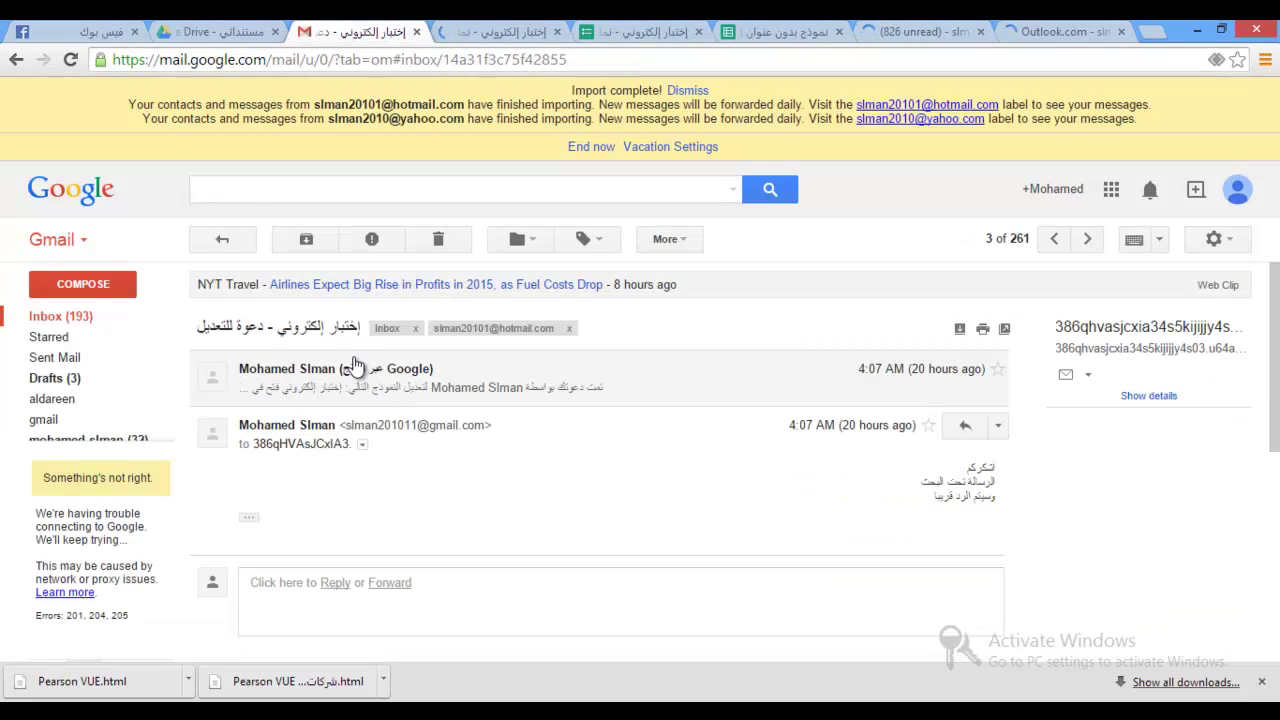
pyautogui.click(110, 325)
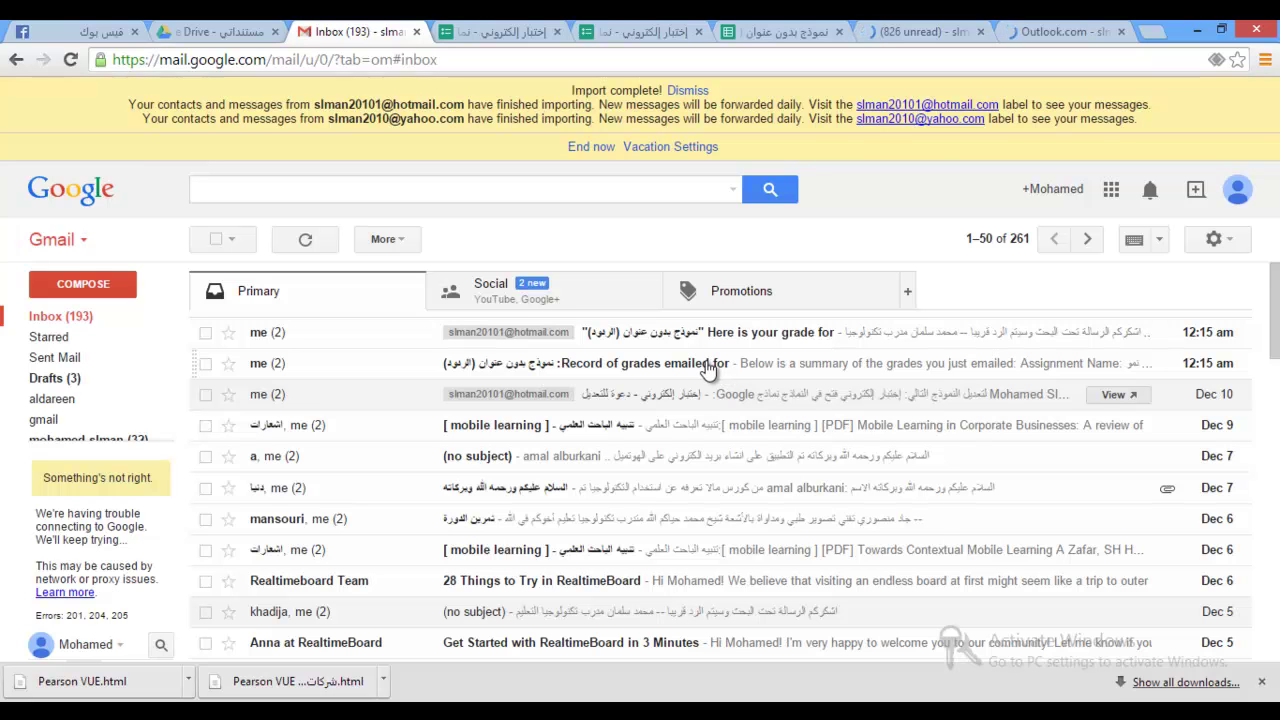
# Step: Open the "Record of grades emailed for" message in Gmail and read its grading summary and included message
pyautogui.click(707, 366)
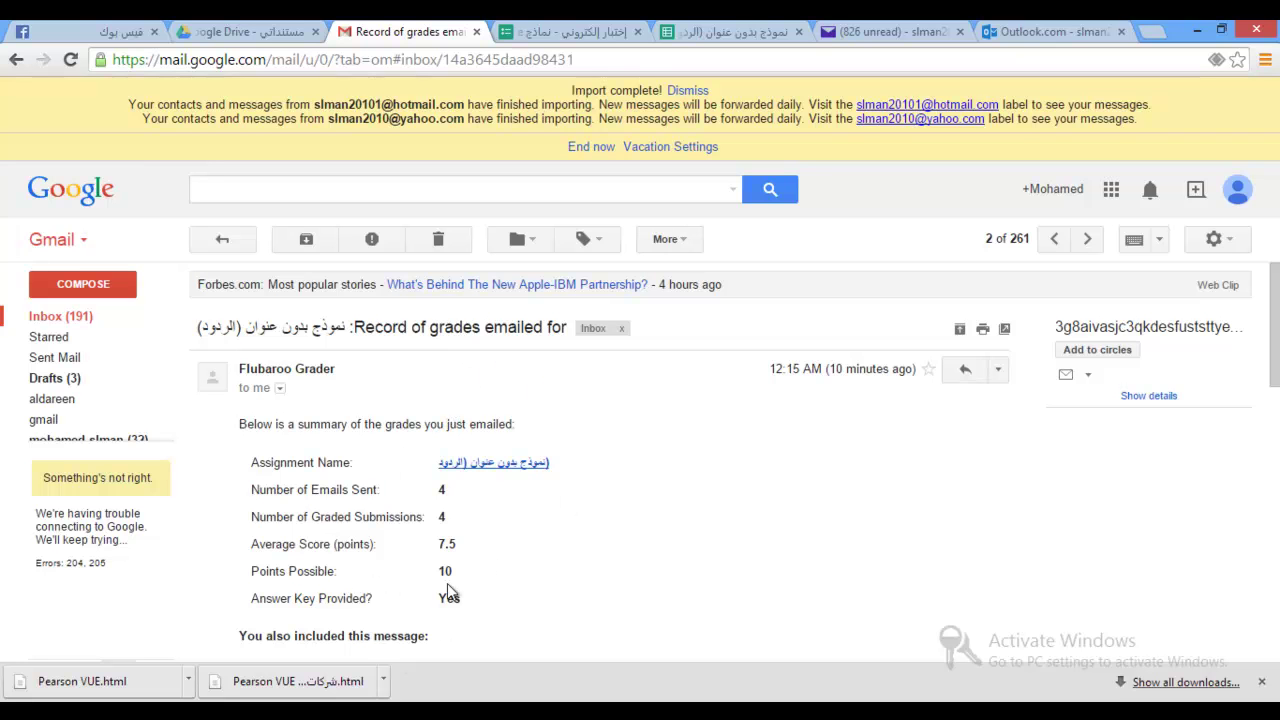
pyautogui.scroll(-3, 533, 548)
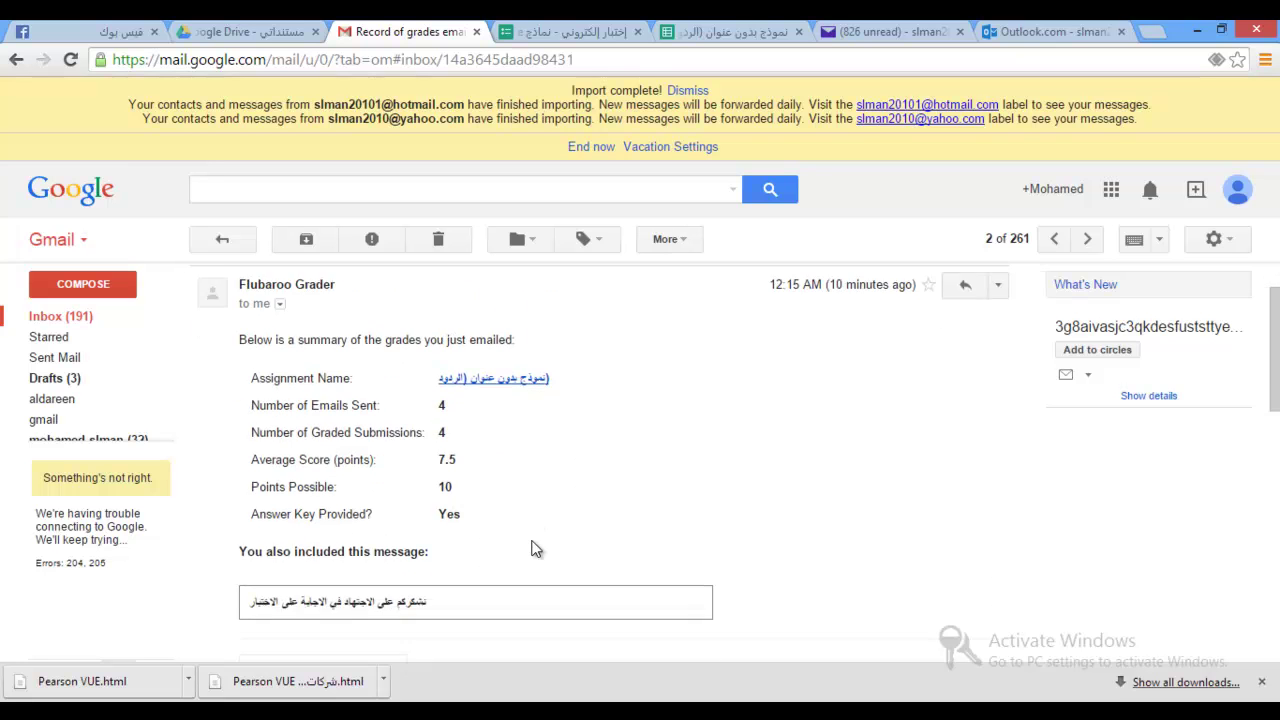
pyautogui.scroll(1, 533, 548)
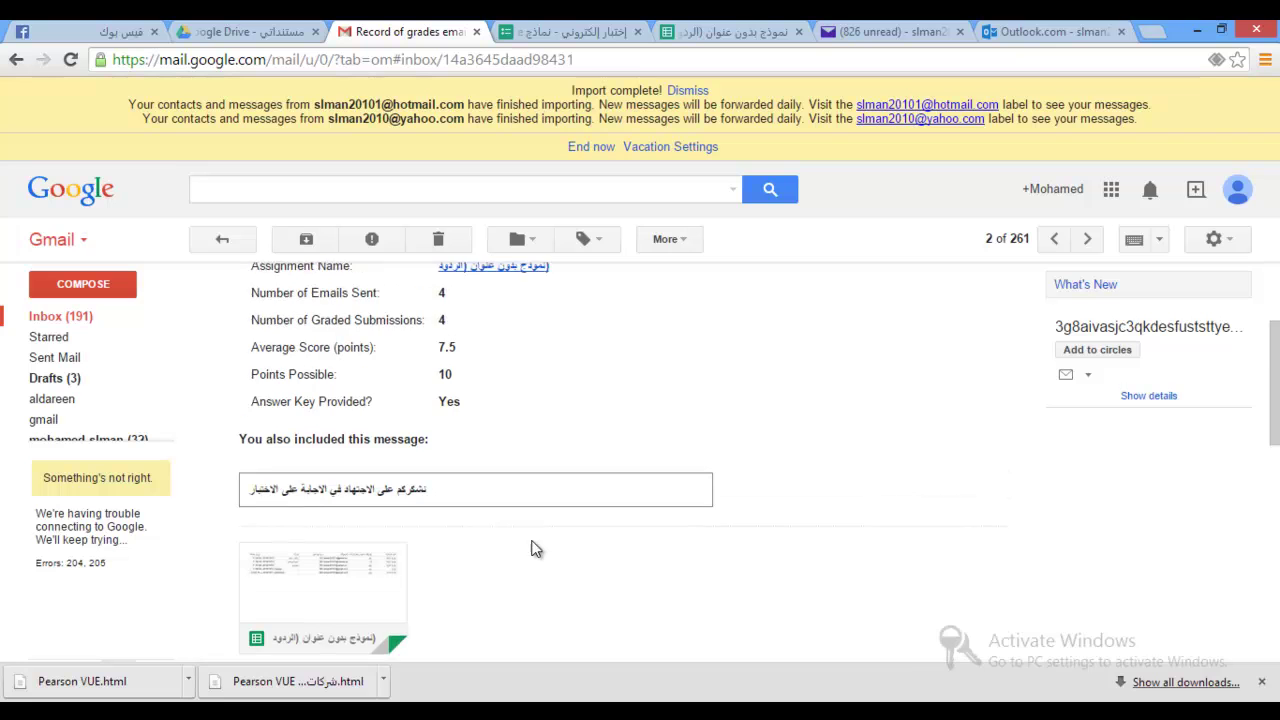
pyautogui.scroll(-2, 533, 548)
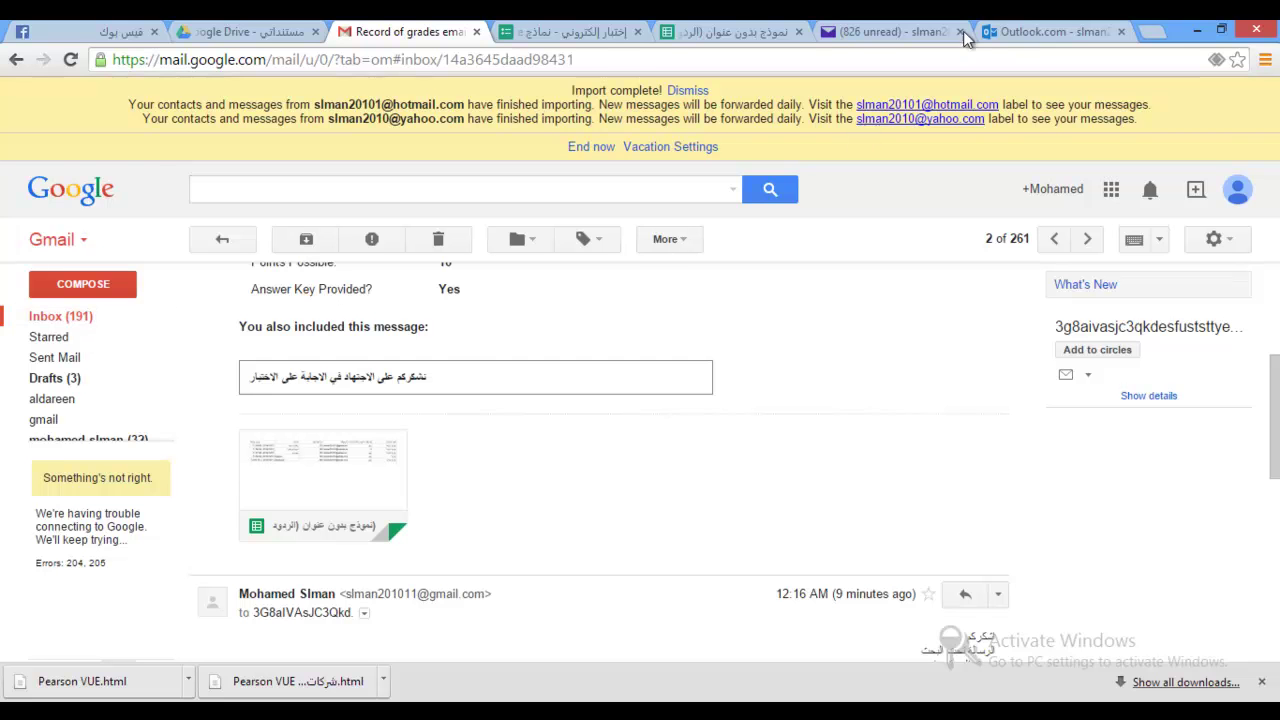
# Step: Switch to Outlook.com, open the Flubaroo Grader grade email and review the score, submission summary and answer feedback
pyautogui.click(1027, 31)
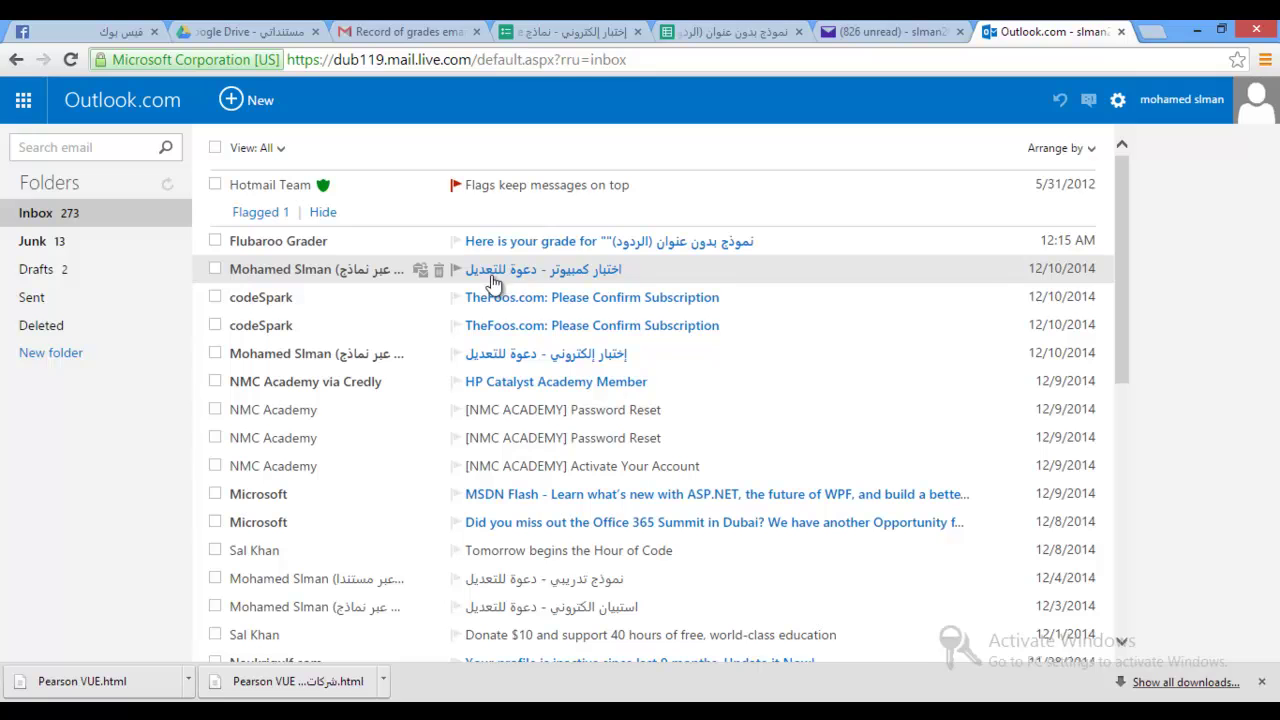
pyautogui.click(553, 244)
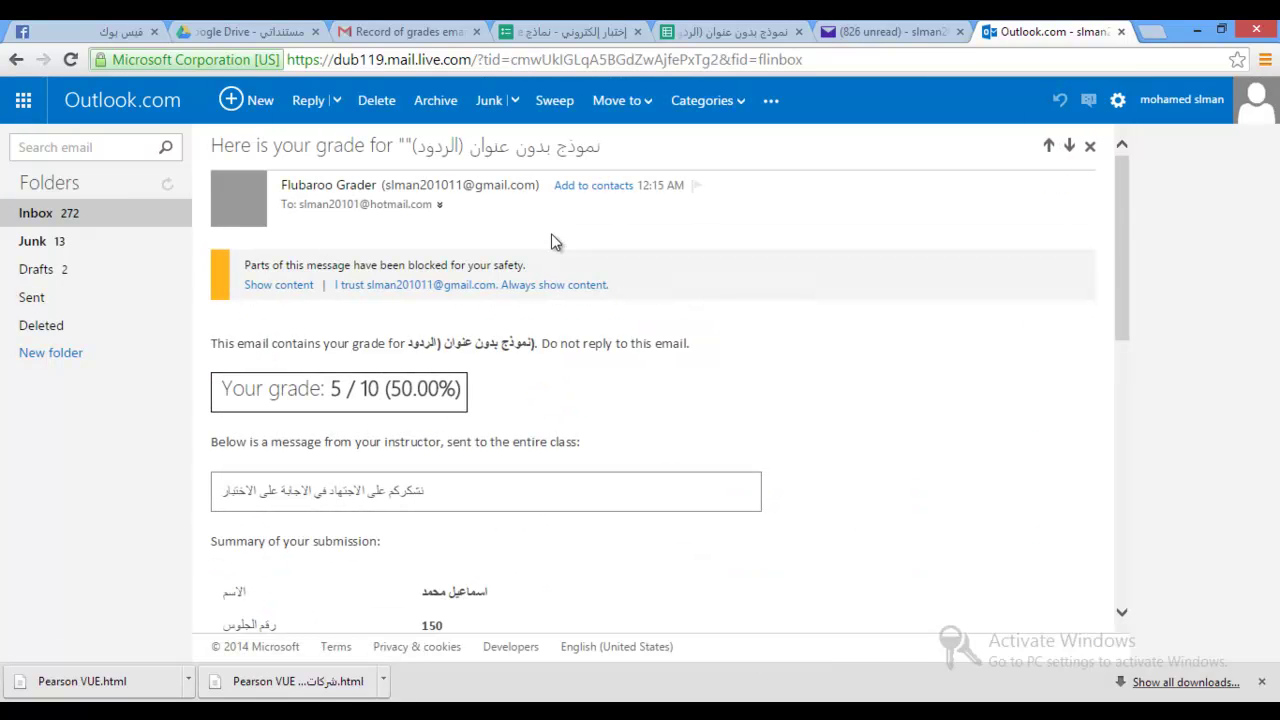
pyautogui.moveTo(1119, 188); pyautogui.dragTo(1131, 327)
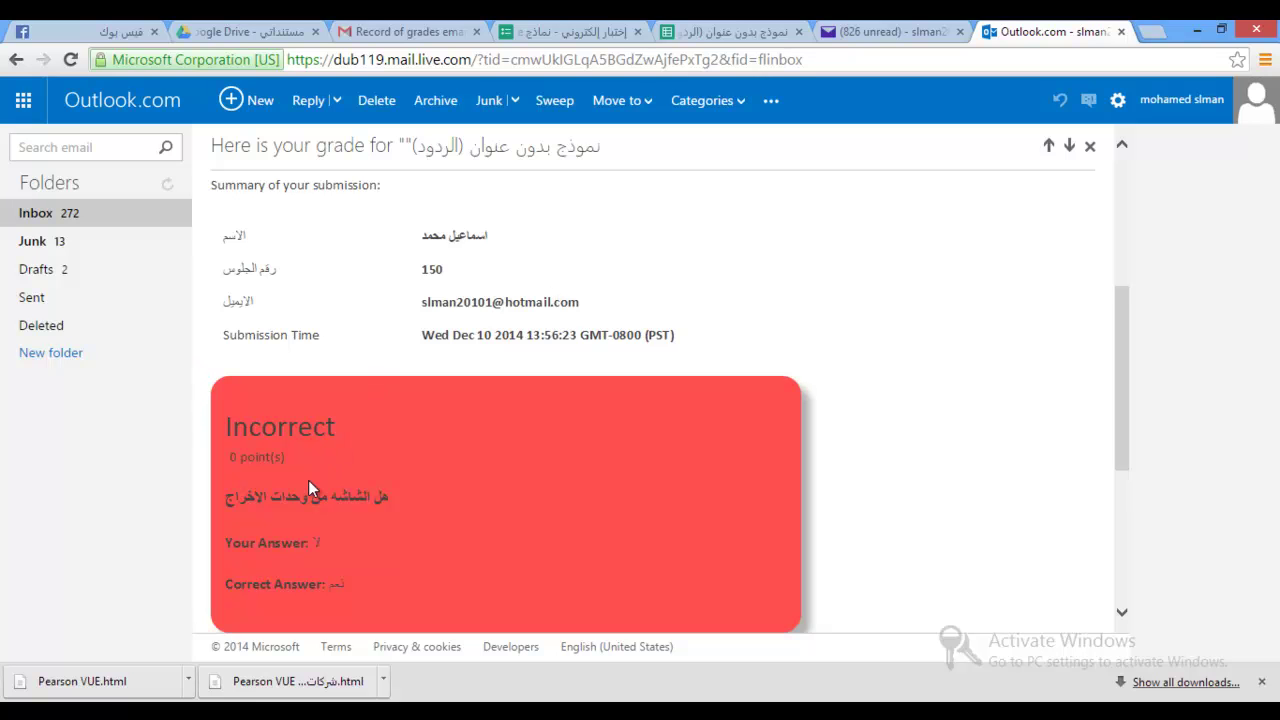
pyautogui.moveTo(1127, 342); pyautogui.dragTo(1134, 426)
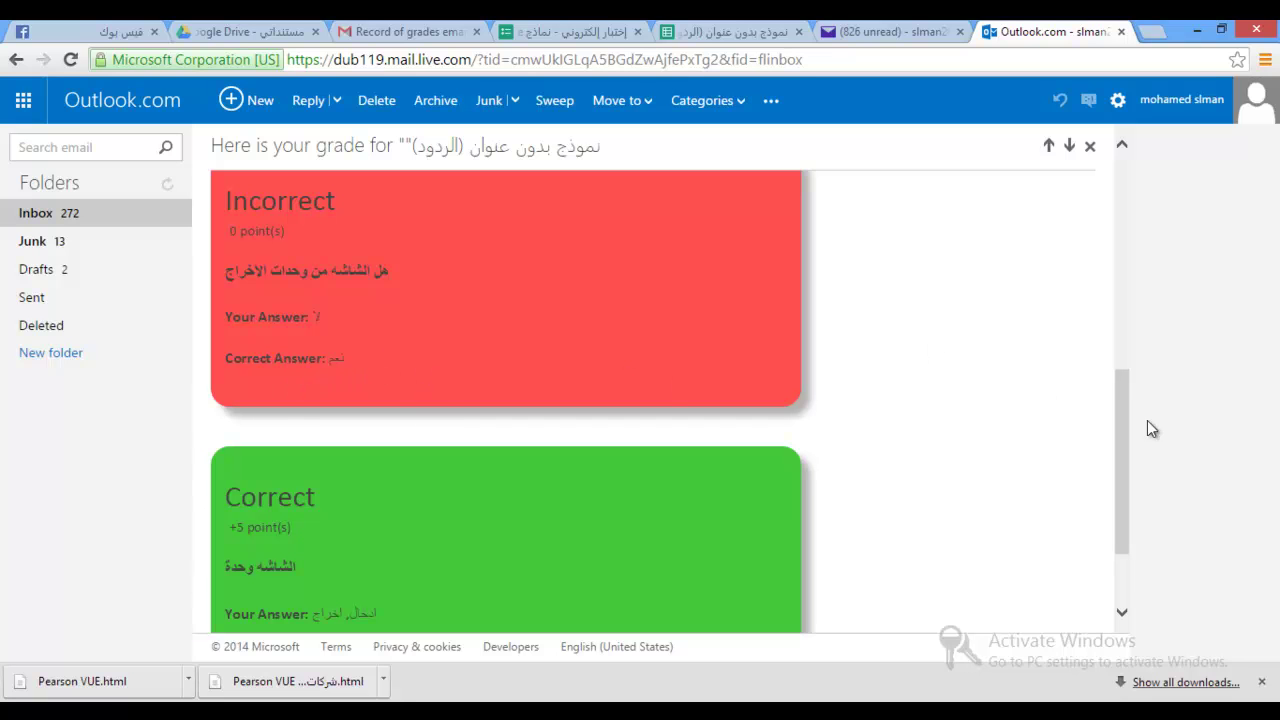
pyautogui.moveTo(1123, 403); pyautogui.dragTo(1123, 447)
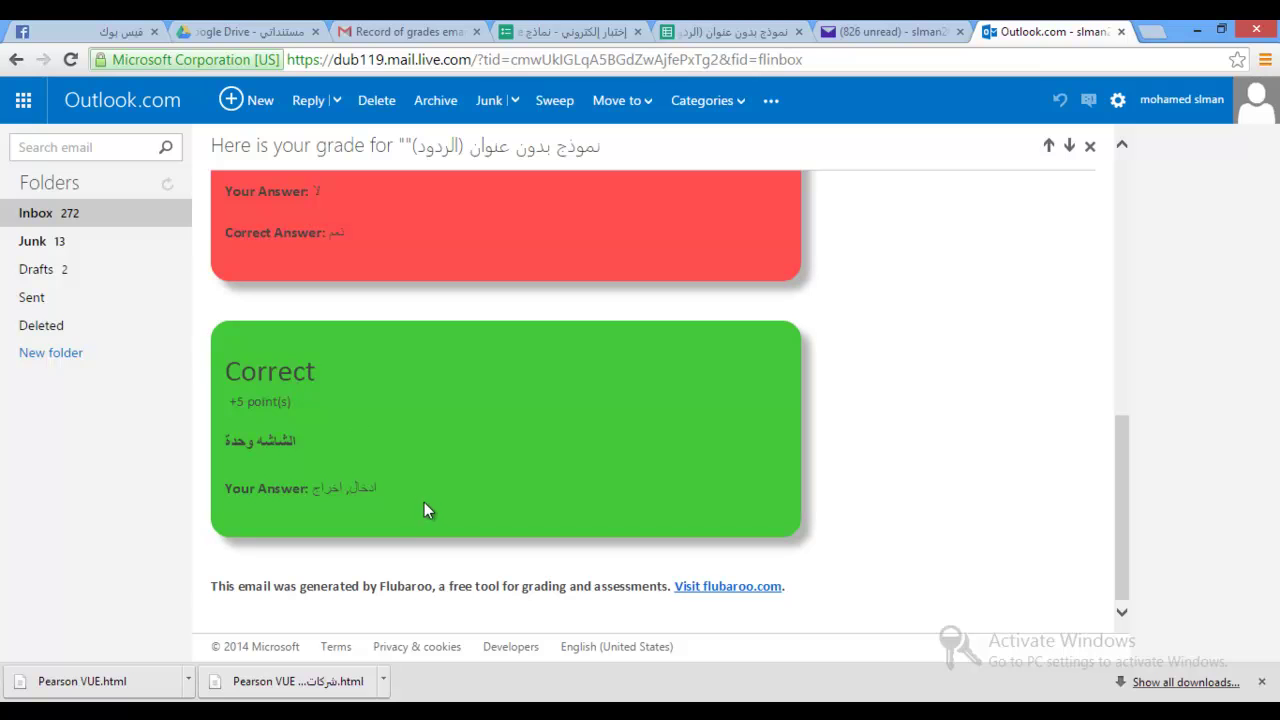
pyautogui.moveTo(1122, 426); pyautogui.dragTo(1084, 163)
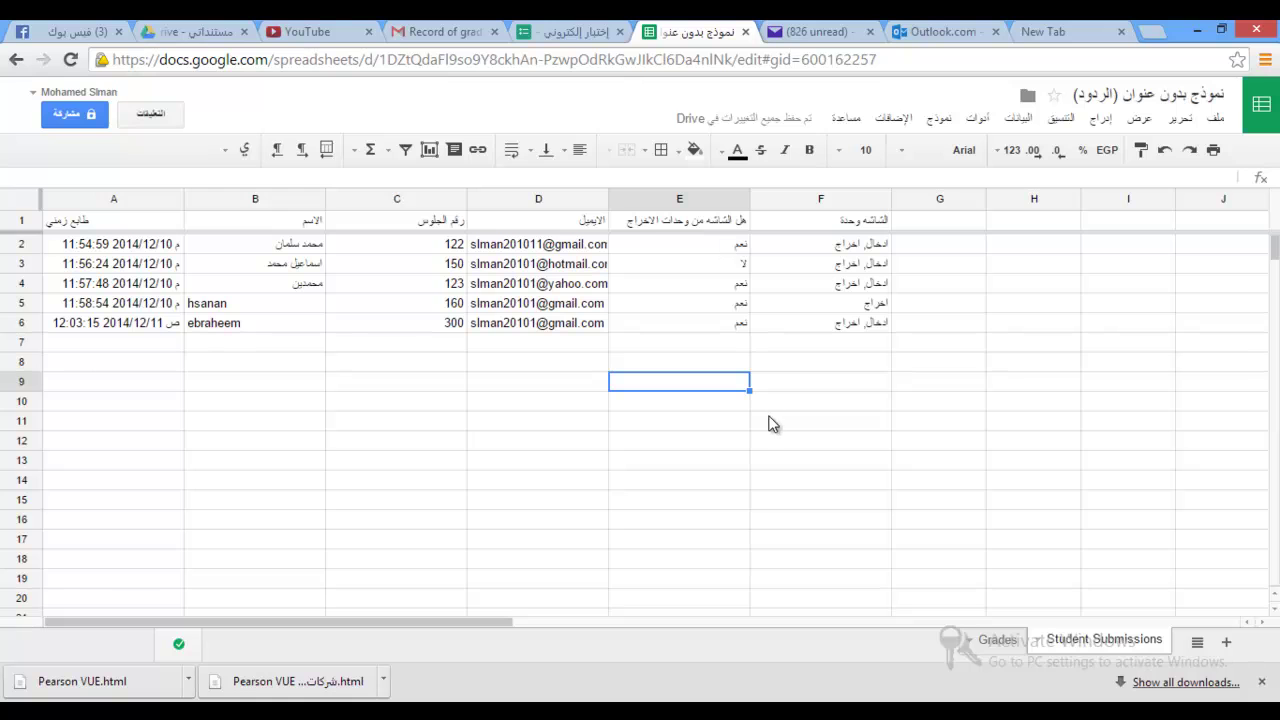
# Step: Enter the answer labels نعم in D9 and لا in D10 of the Student Submissions sheet
pyautogui.click(595, 384)
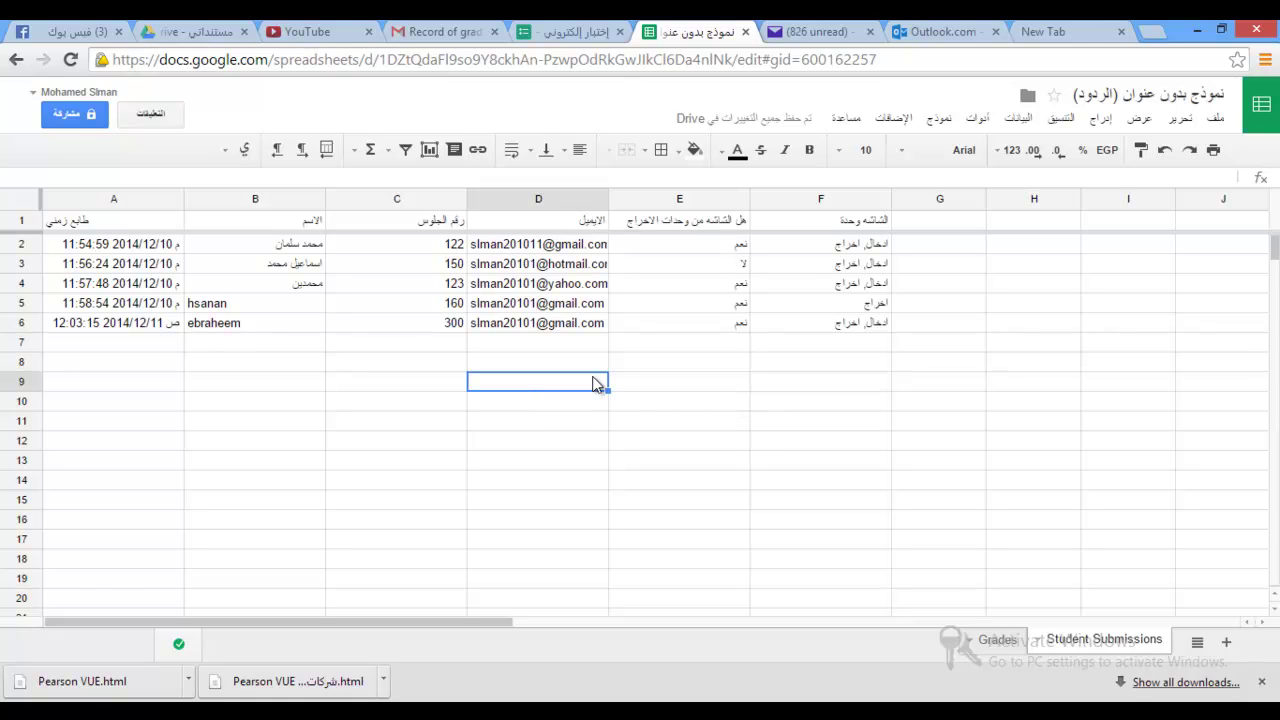
pyautogui.write('KUL')
pyautogui.press('BackSpace')
pyautogui.press('BackSpace')
pyautogui.press('BackSpace')
pyautogui.write('نعم')
pyautogui.press('Return')
pyautogui.write('لا')
pyautogui.press('Return')
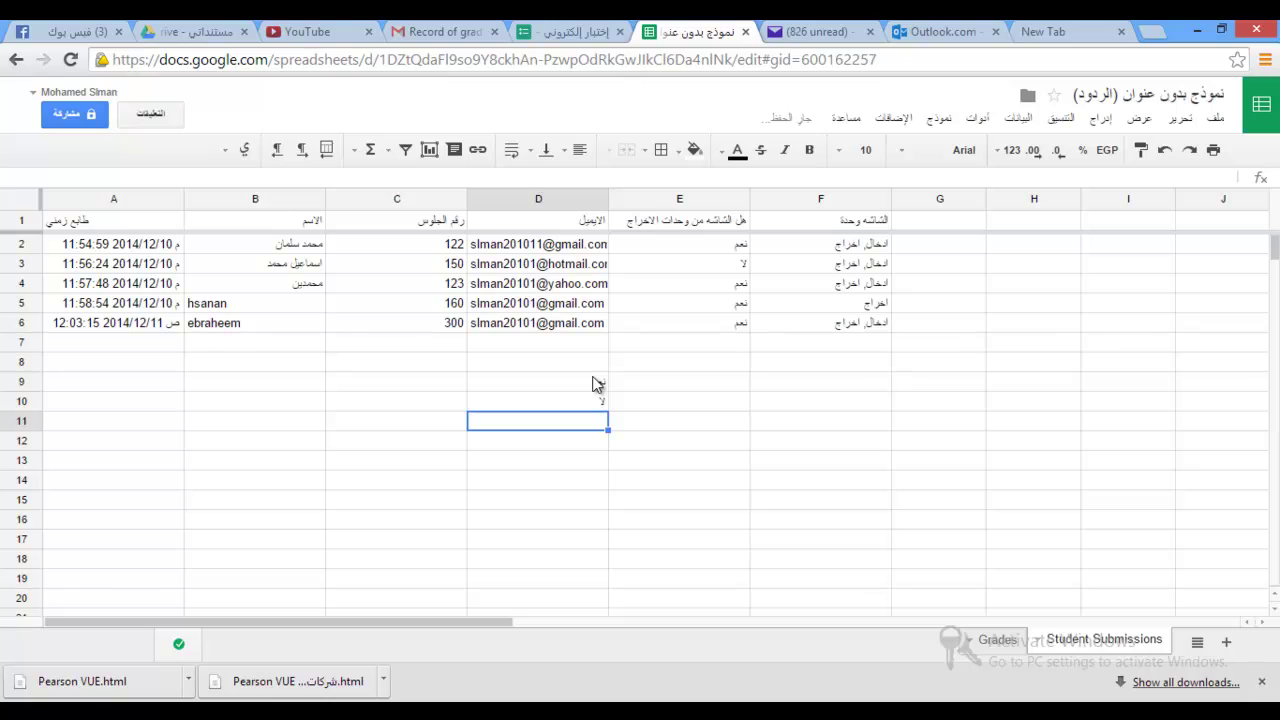
# Step: Count the نعم answers in E2:E6 with a COUNTIF formula in cell E9
pyautogui.click(597, 384)
pyautogui.press('Right')
pyautogui.write('=')
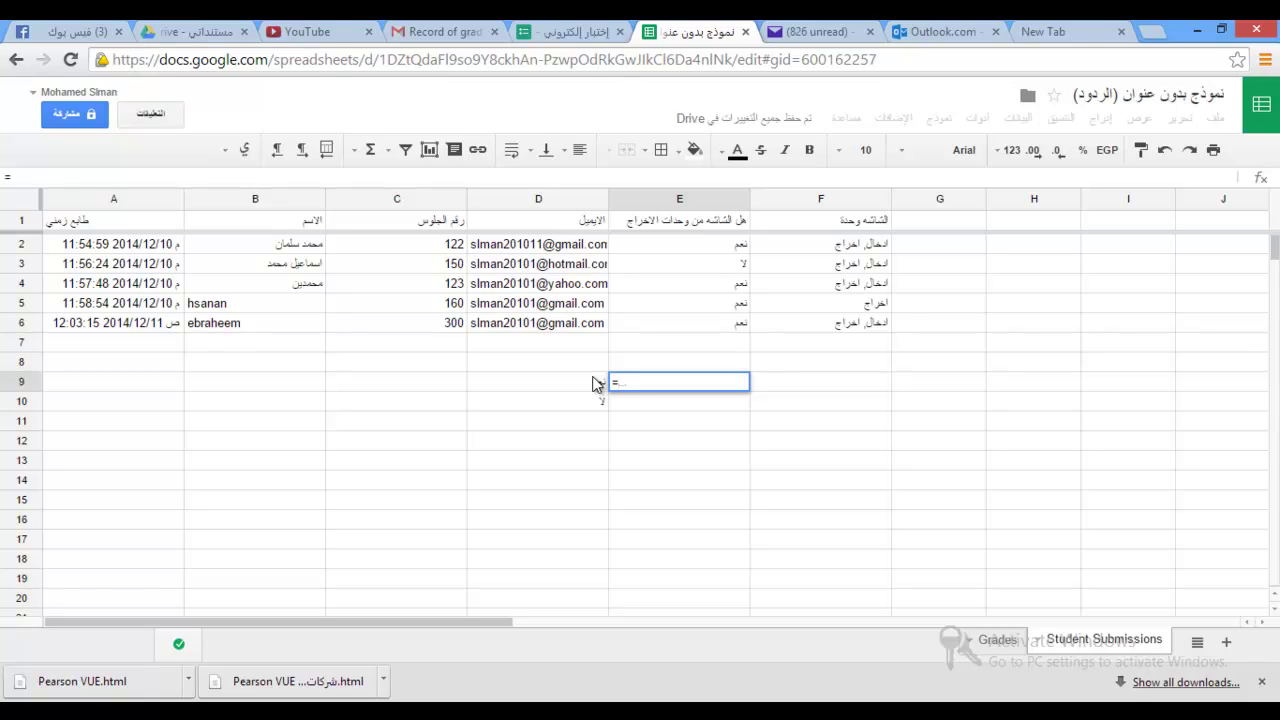
pyautogui.write('countif')
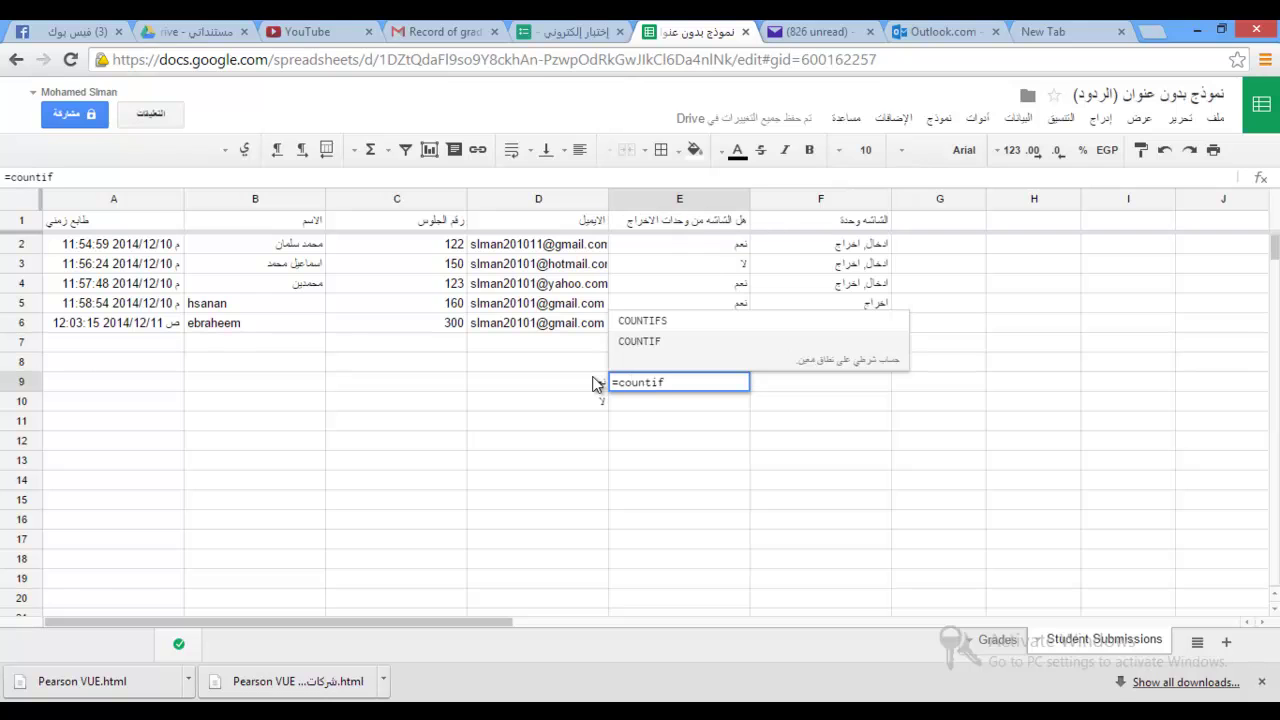
pyautogui.write('(')
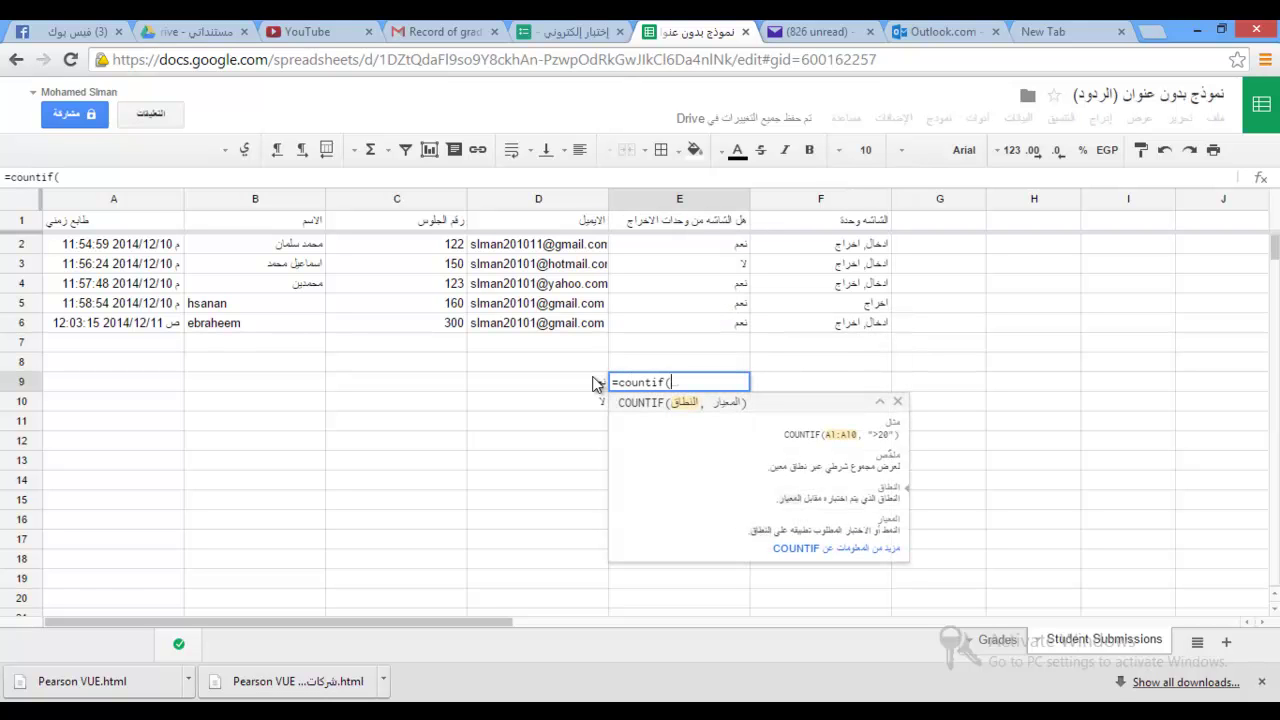
pyautogui.click(676, 323)
pyautogui.moveTo(675, 323); pyautogui.dragTo(670, 250)
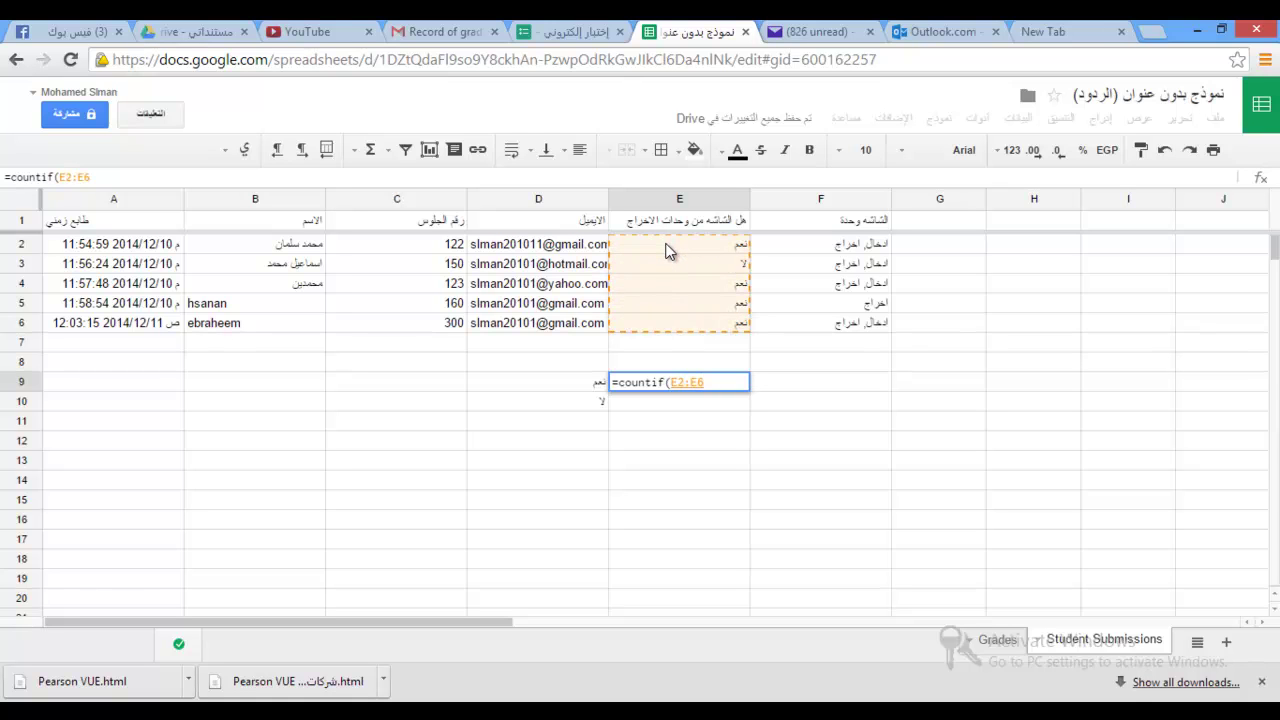
pyautogui.write(';')
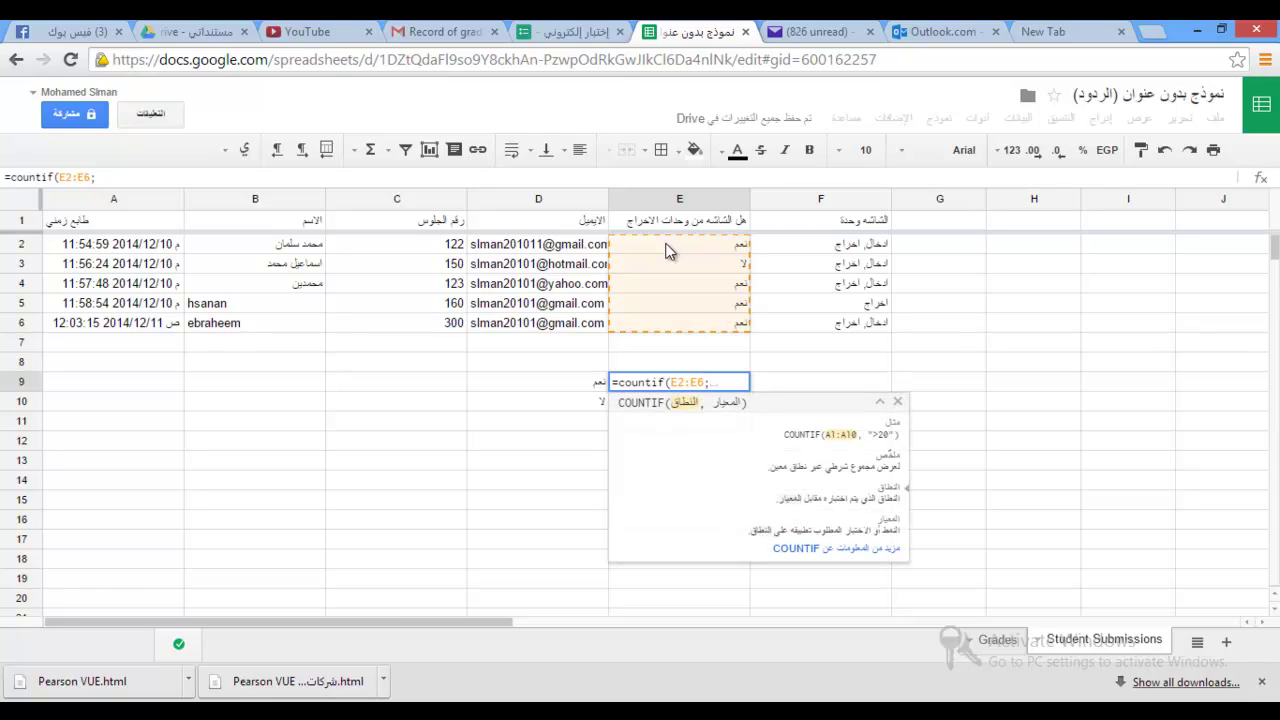
pyautogui.write('"')
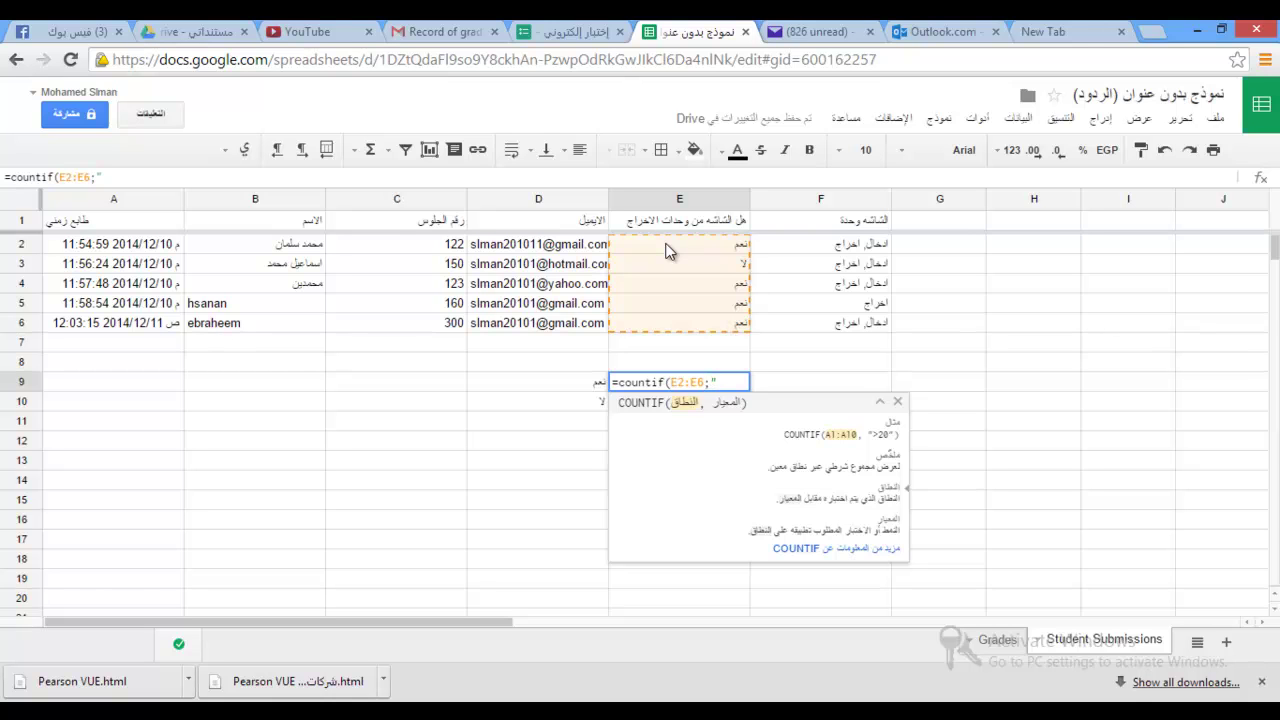
pyautogui.write('نعم")')
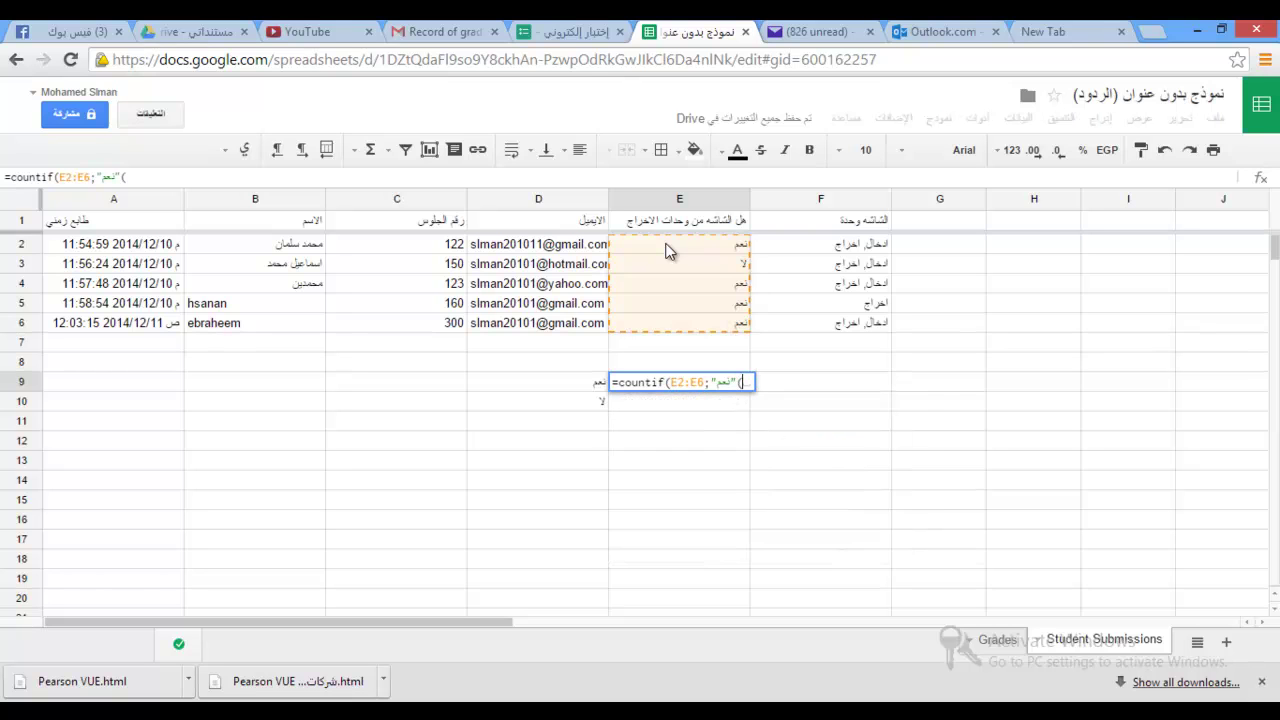
pyautogui.press('BackSpace')
pyautogui.write(')')
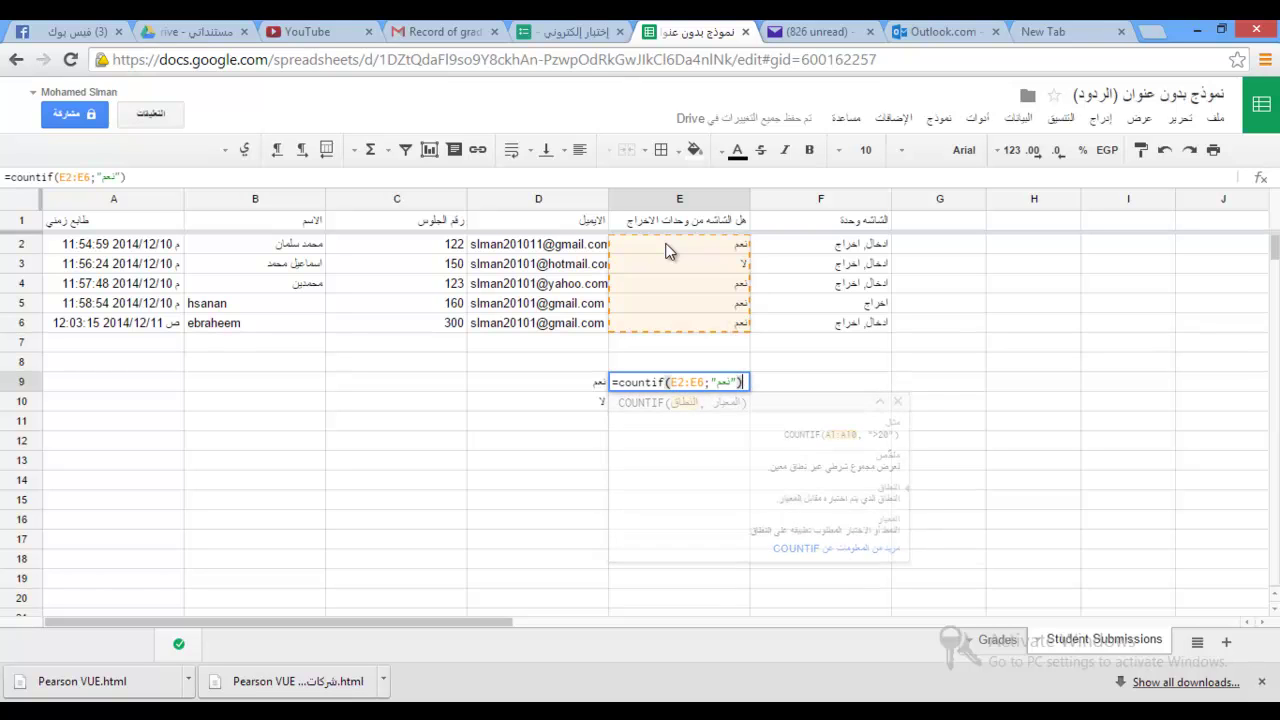
pyautogui.press('Return')
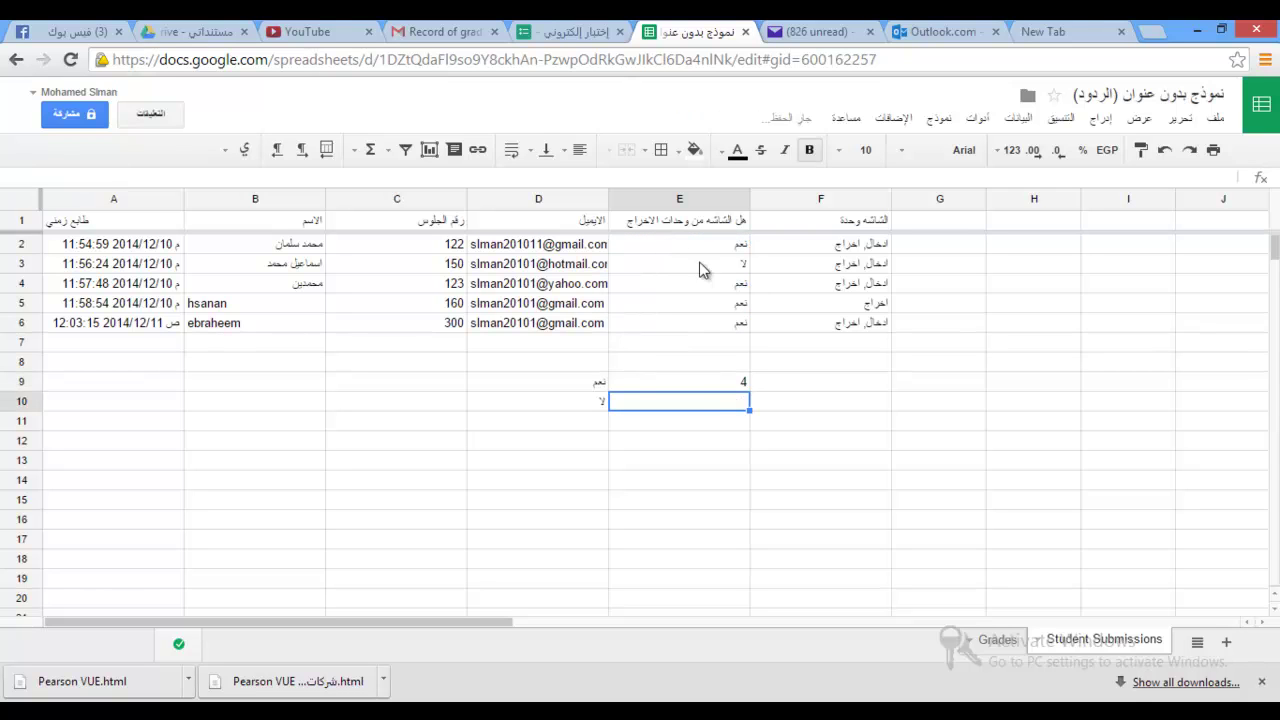
# Step: Fill the COUNTIF formula from E9 down into E10
pyautogui.click(703, 385)
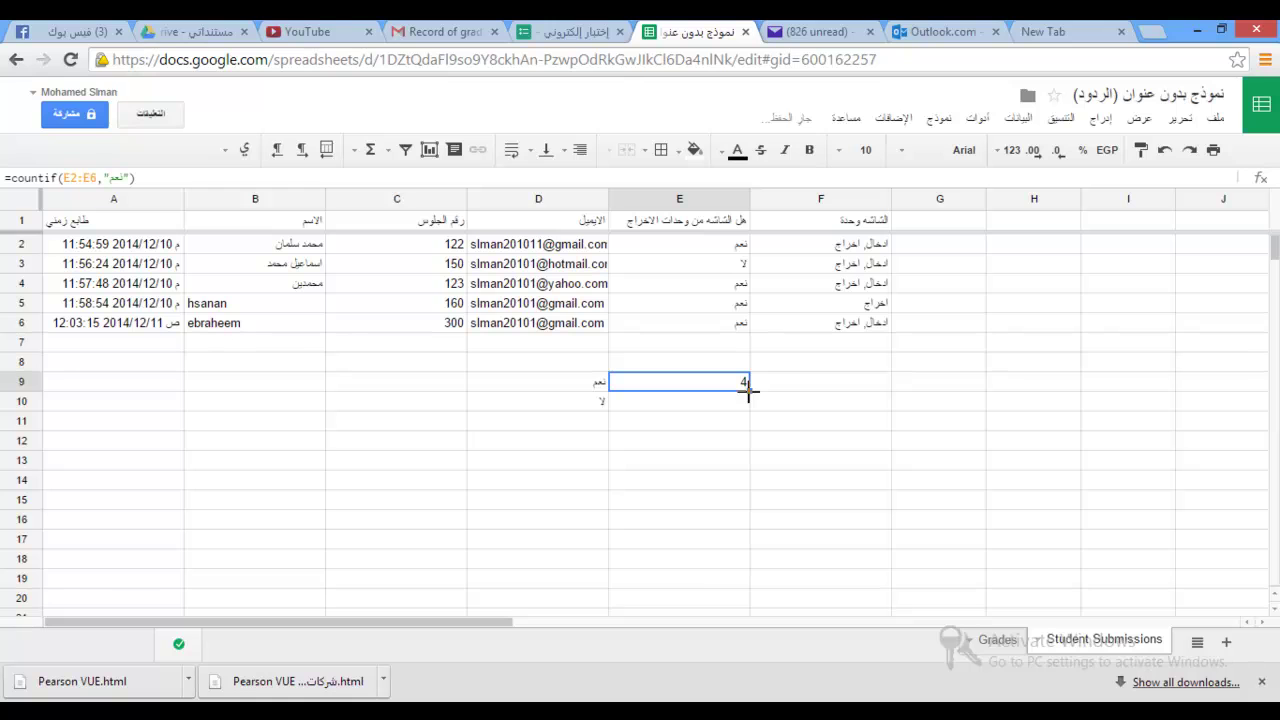
pyautogui.rightClick(748, 391)
pyautogui.press('Escape')
pyautogui.moveTo(750, 390); pyautogui.dragTo(751, 403)
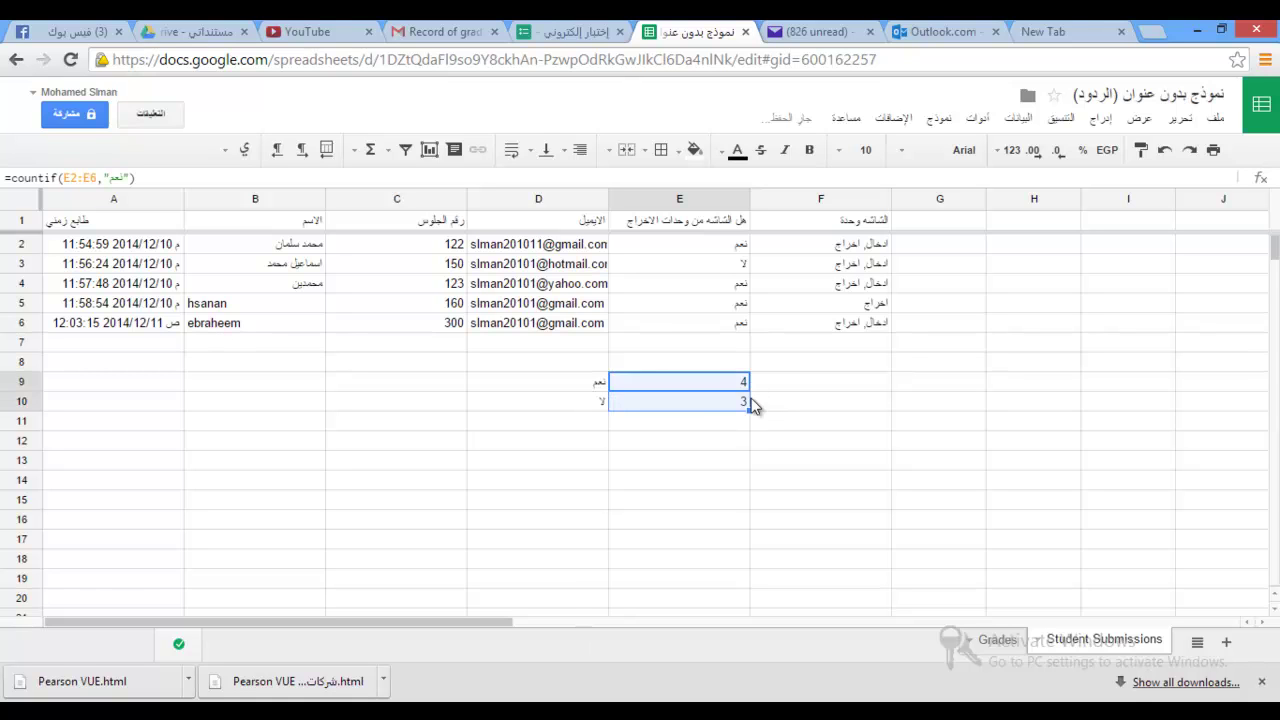
# Step: Change the criterion of the COUNTIF formula in E10 to "لا"
pyautogui.doubleClick(701, 402)
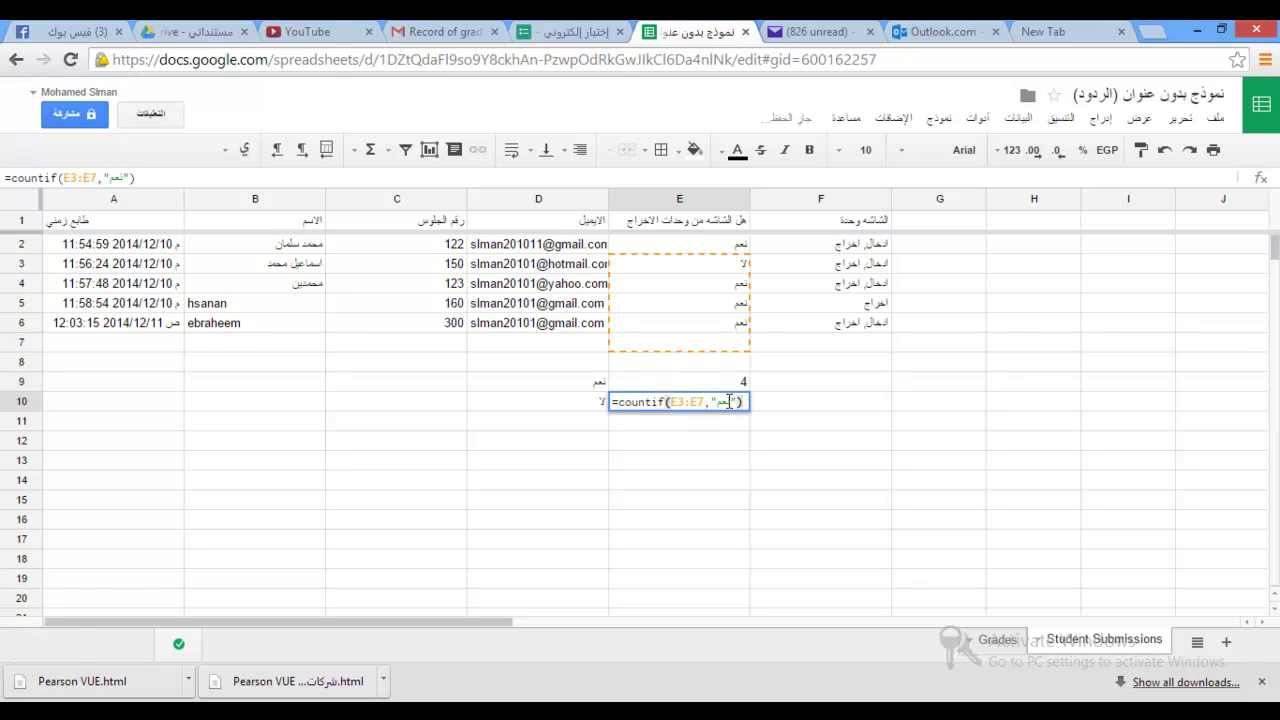
pyautogui.click(733, 401)
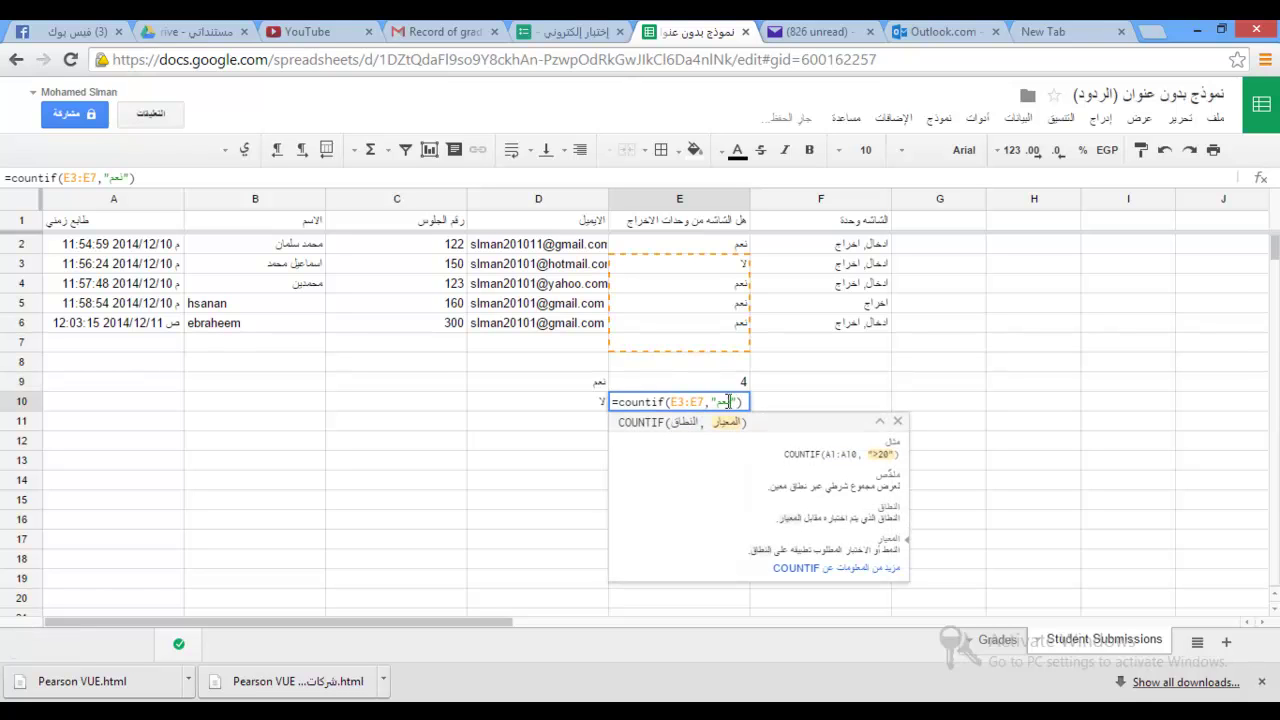
pyautogui.doubleClick(722, 401)
pyautogui.press('BackSpace')
pyautogui.press('BackSpace')
pyautogui.write('لا"')
pyautogui.press('Return')
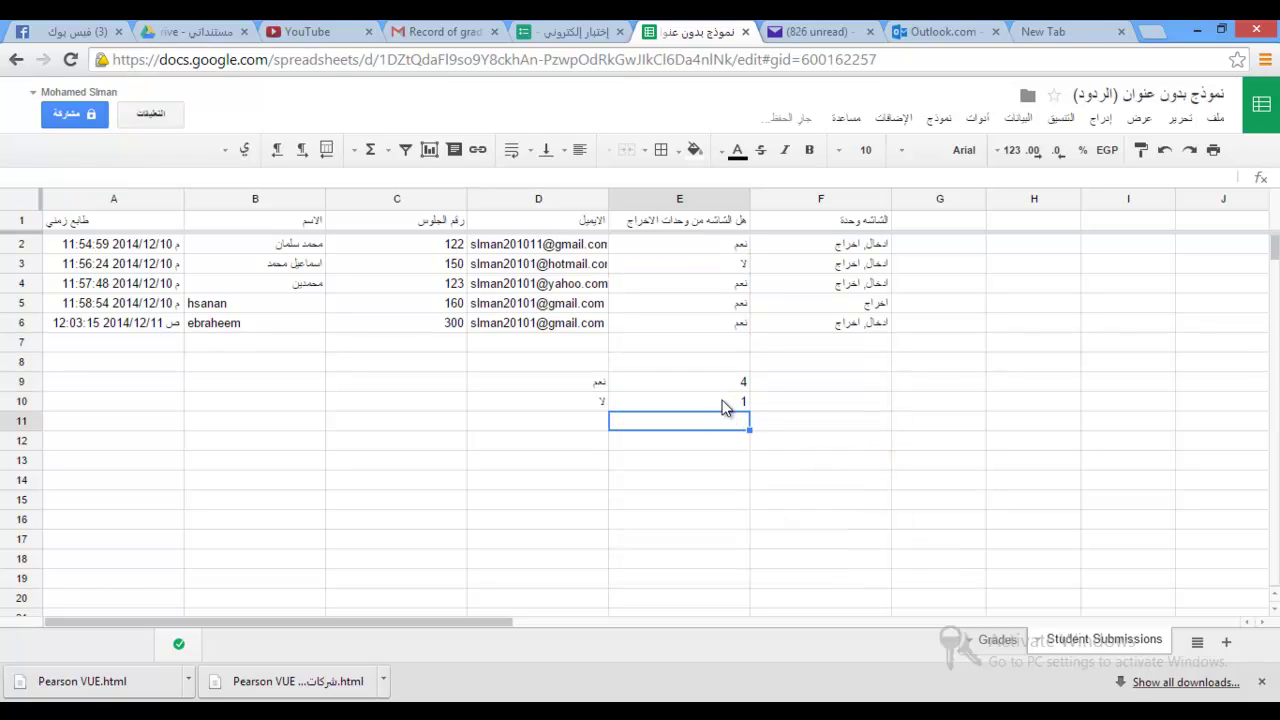
pyautogui.click(724, 406)
# Step: Enter an IF formula in G2 that gives 5 points when E2 equals "نعم" and 0 otherwise
pyautogui.click(929, 252)
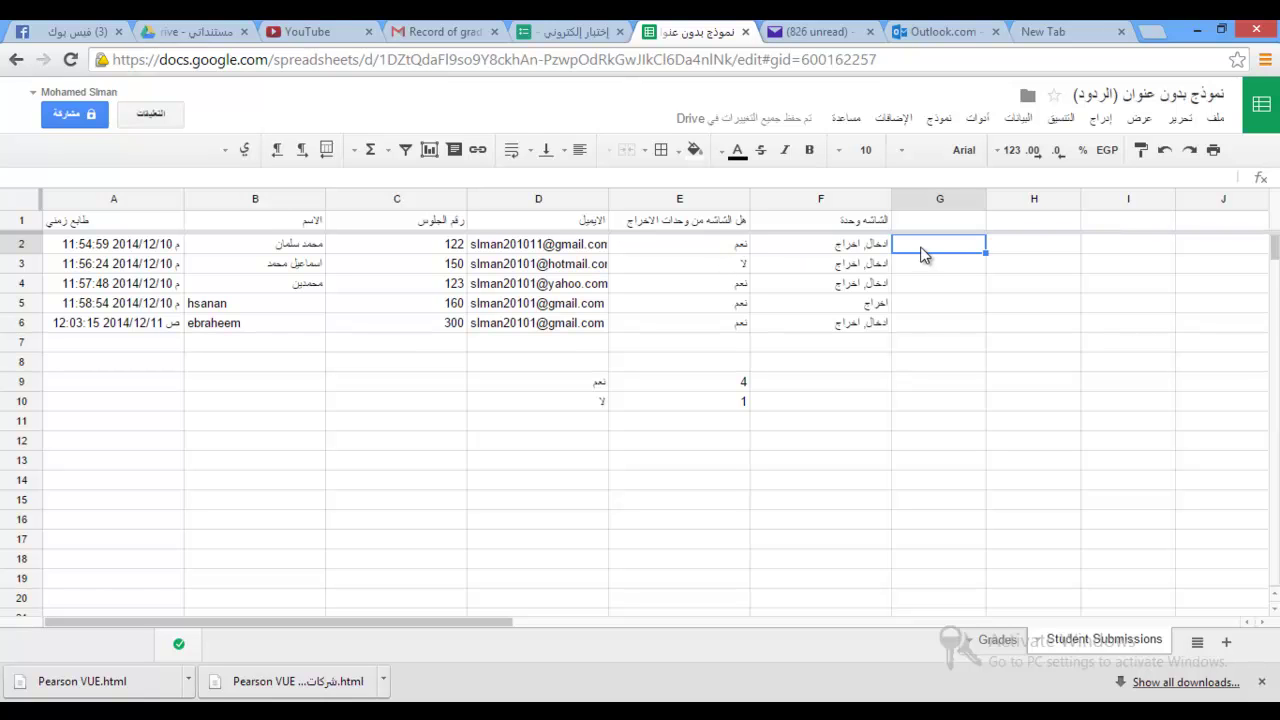
pyautogui.write('ه')
pyautogui.write('=')
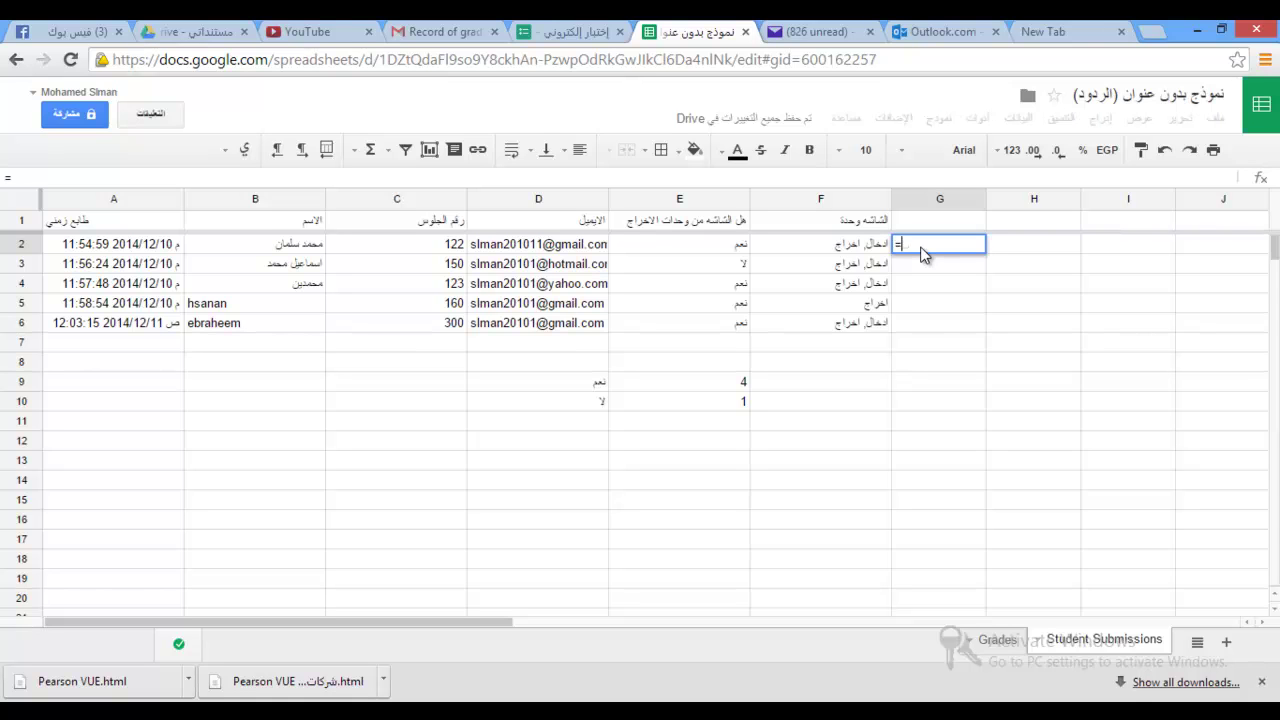
pyautogui.write('if')
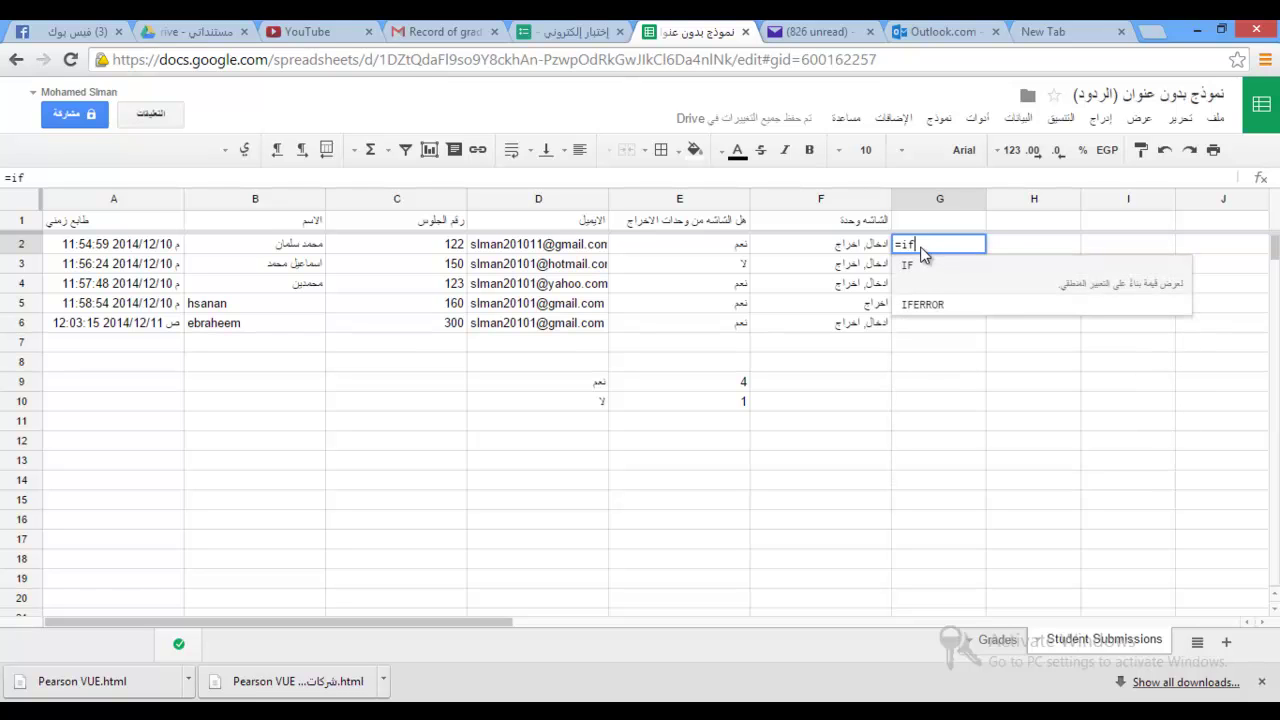
pyautogui.write('(')
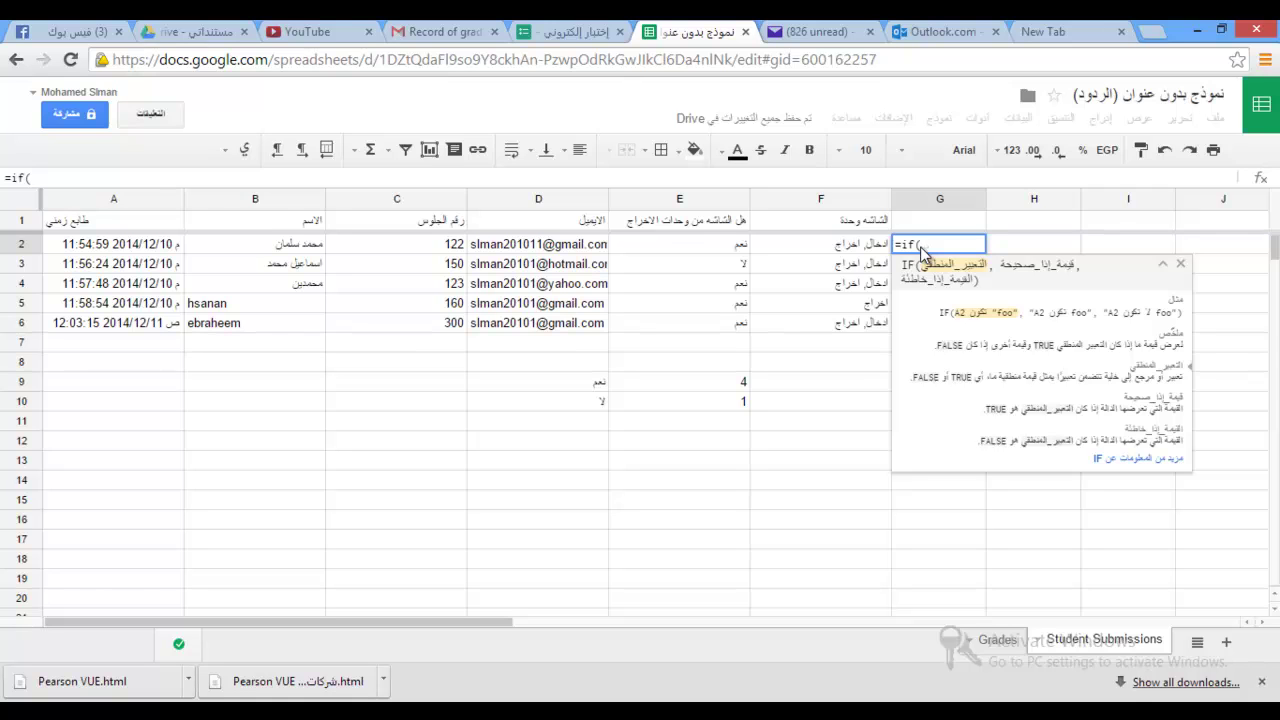
pyautogui.click(719, 246)
pyautogui.write('="')
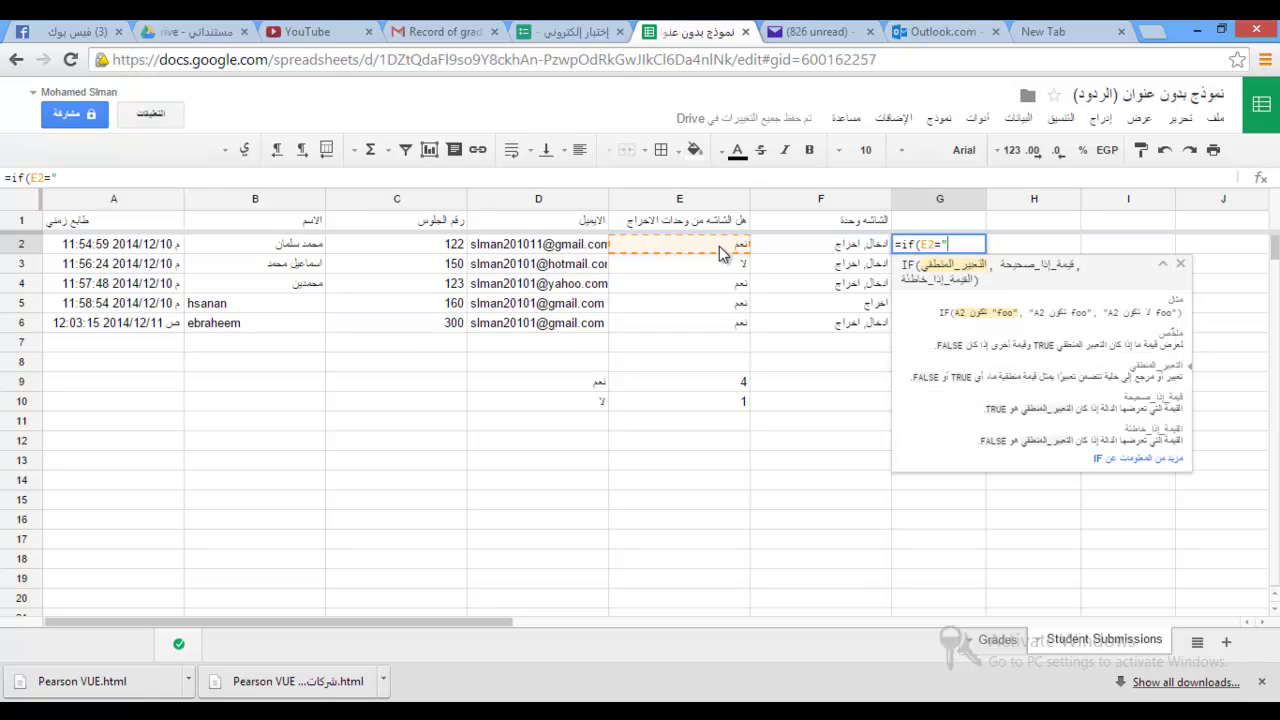
pyautogui.write('نعم"و')
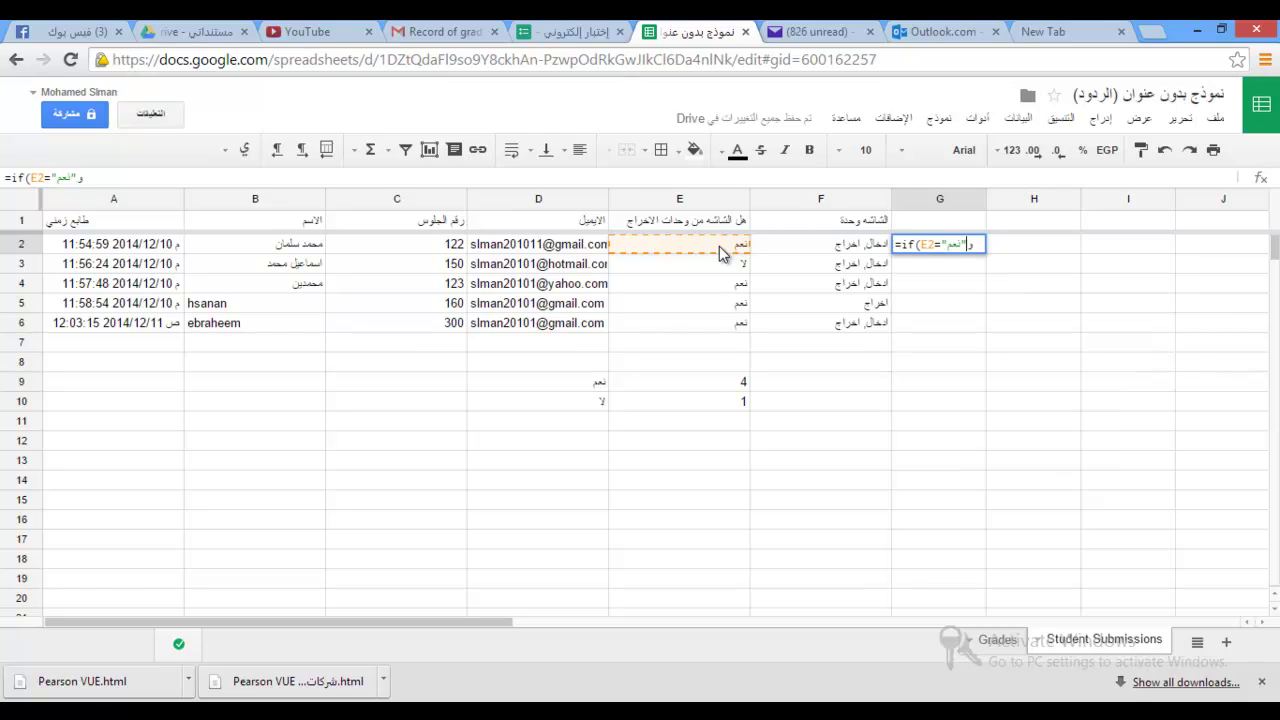
pyautogui.press('BackSpace')
pyautogui.write(',')
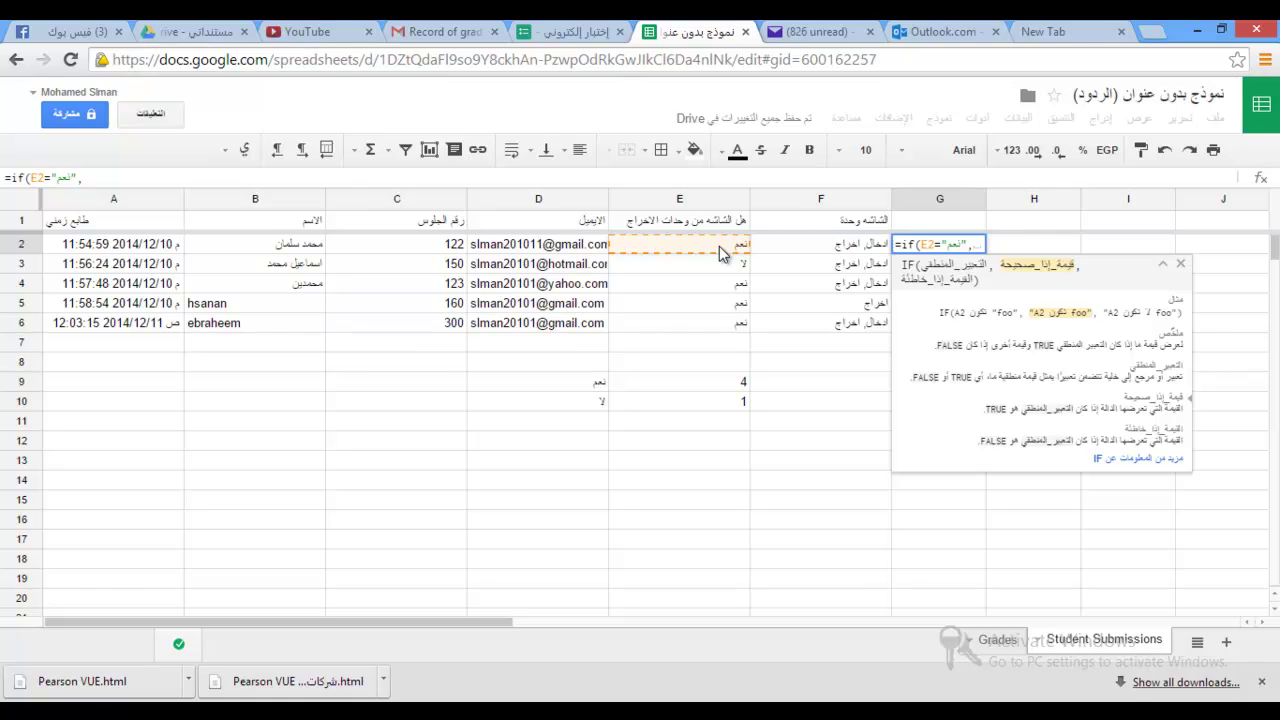
pyautogui.write('5')
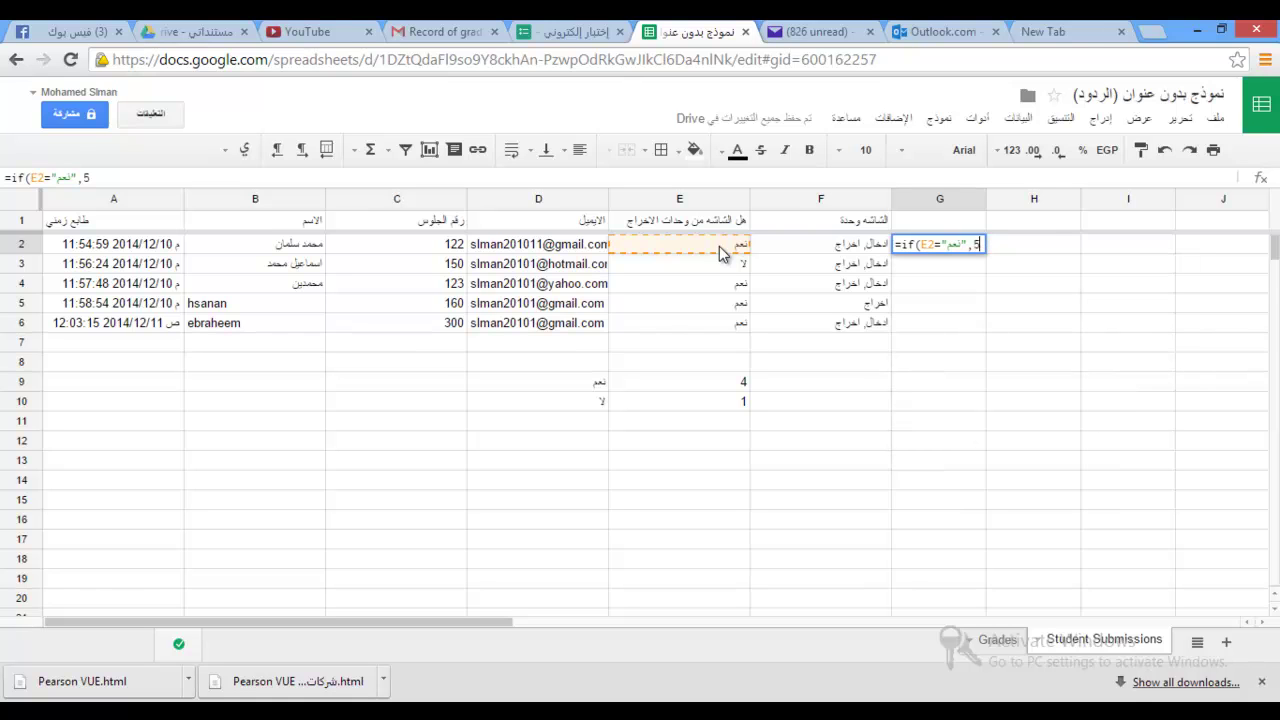
pyautogui.write(',')
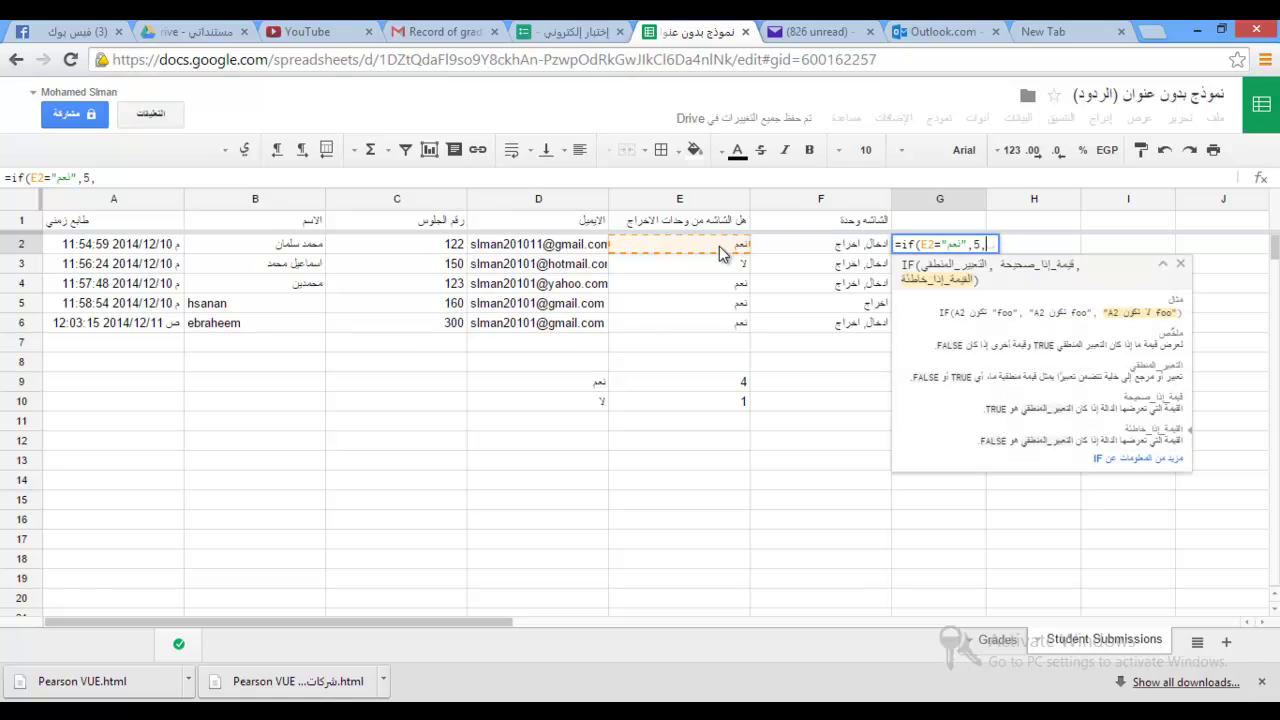
pyautogui.write('0')
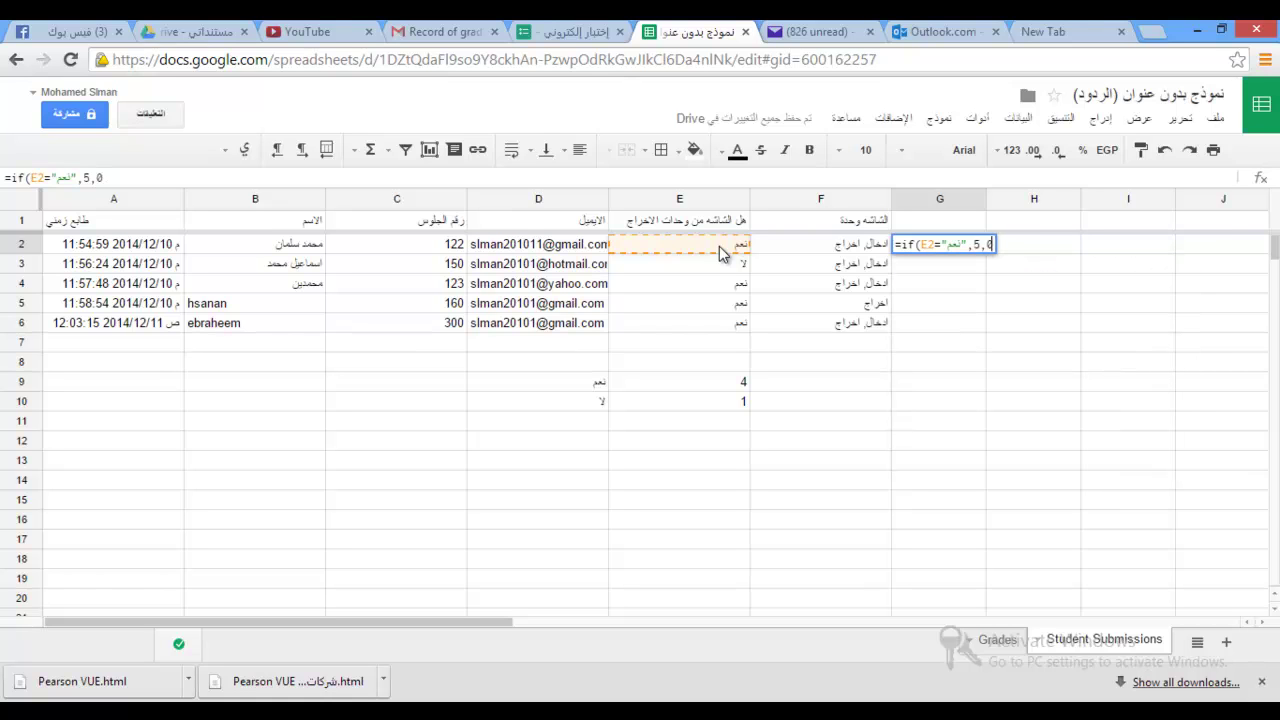
pyautogui.write(')')
pyautogui.press('Return')
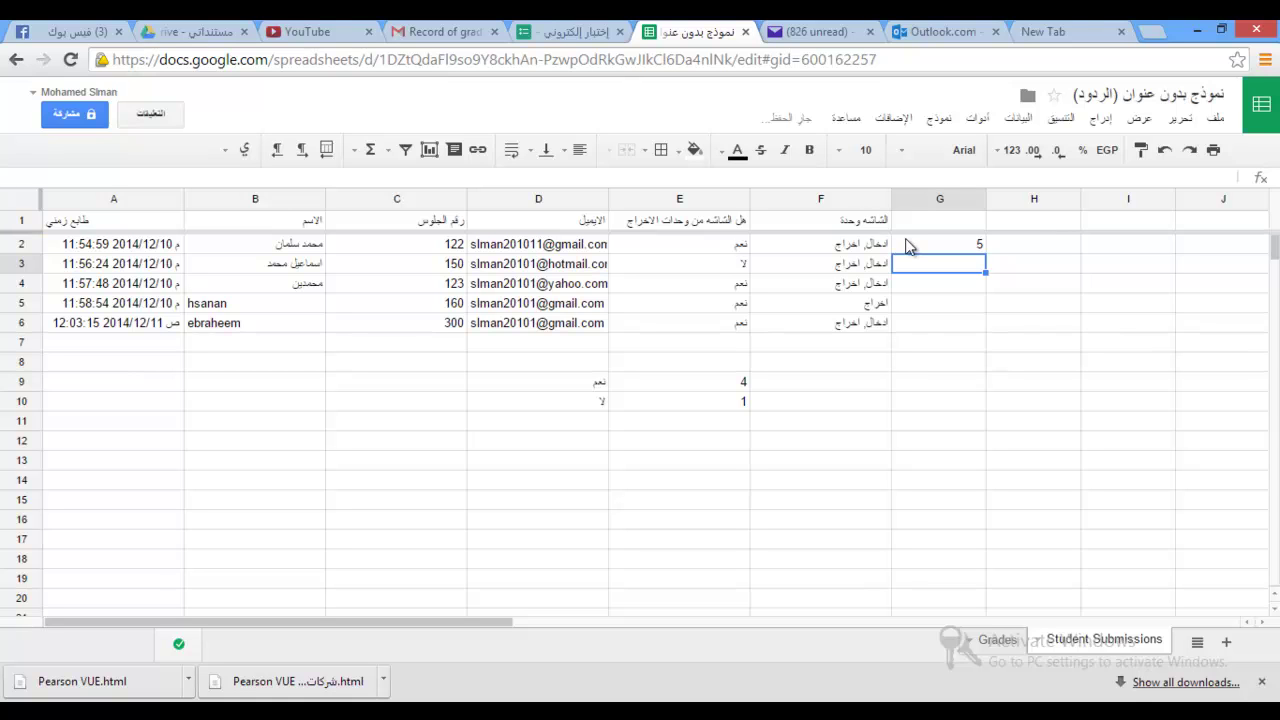
# Step: Fill the IF formula from G2 down through G6
pyautogui.click(910, 244)
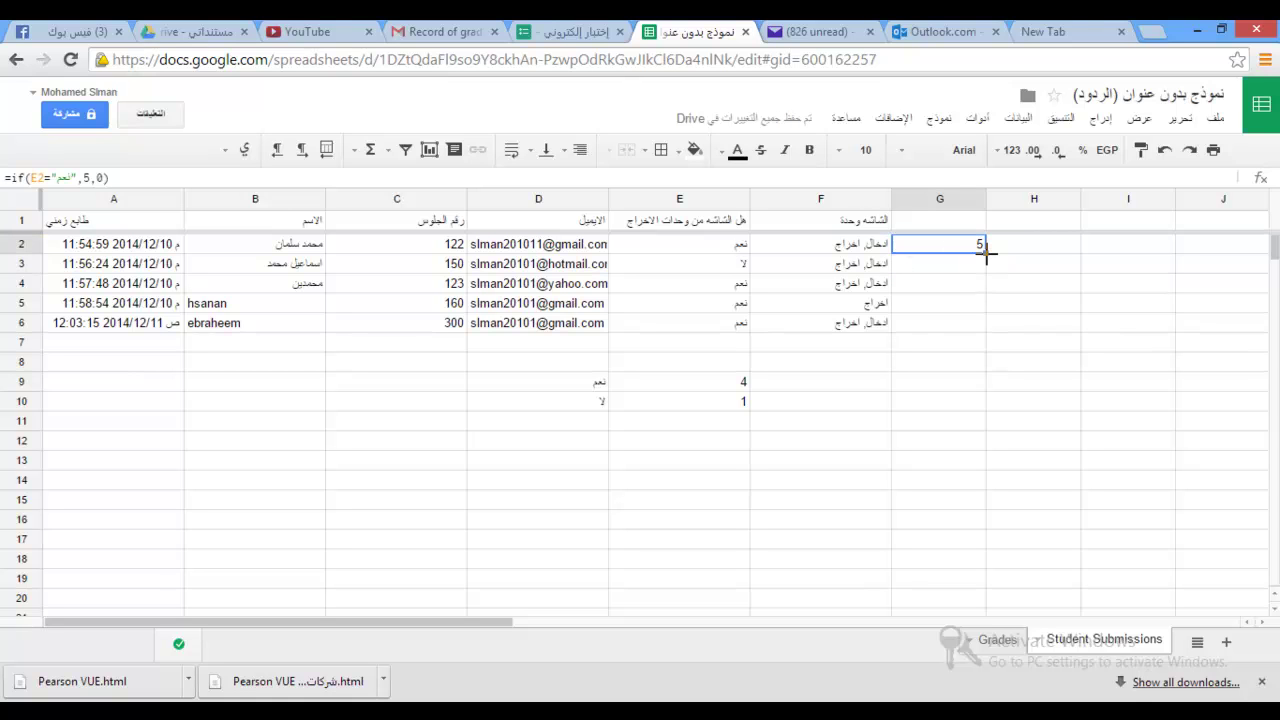
pyautogui.moveTo(981, 298); pyautogui.dragTo(983, 321)
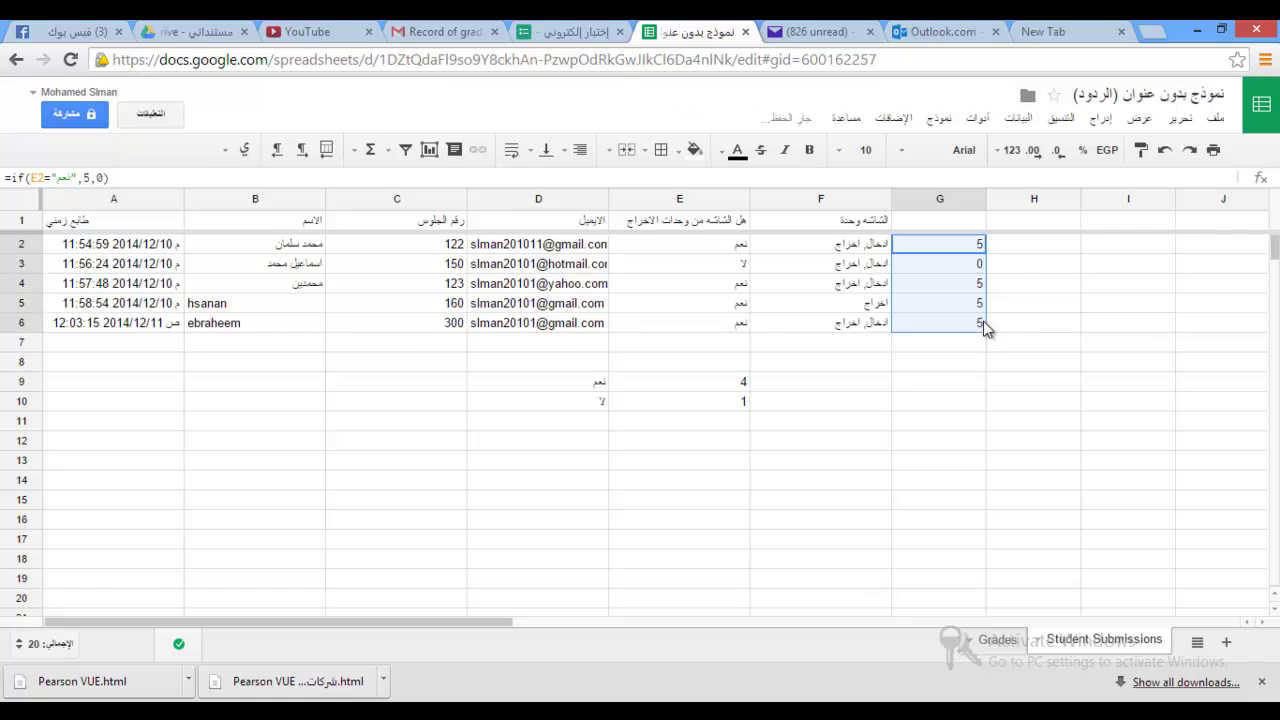
pyautogui.click(1030, 248)
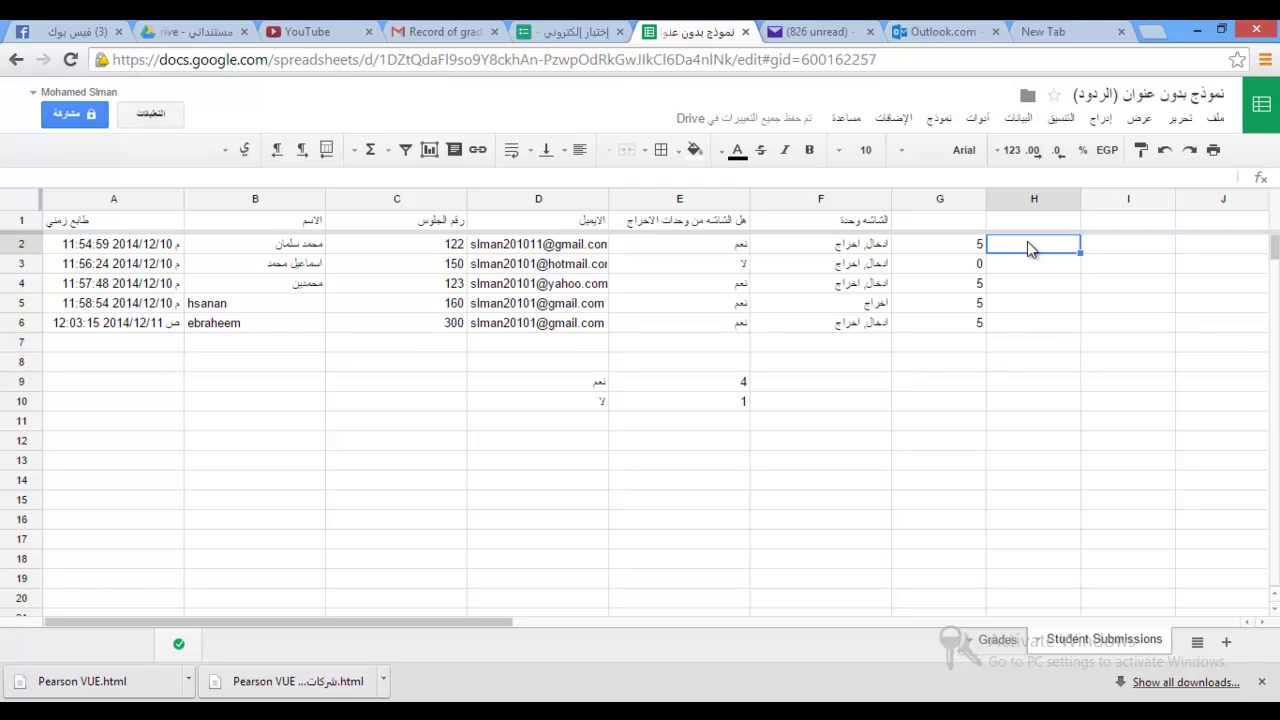
pyautogui.doubleClick(966, 247)
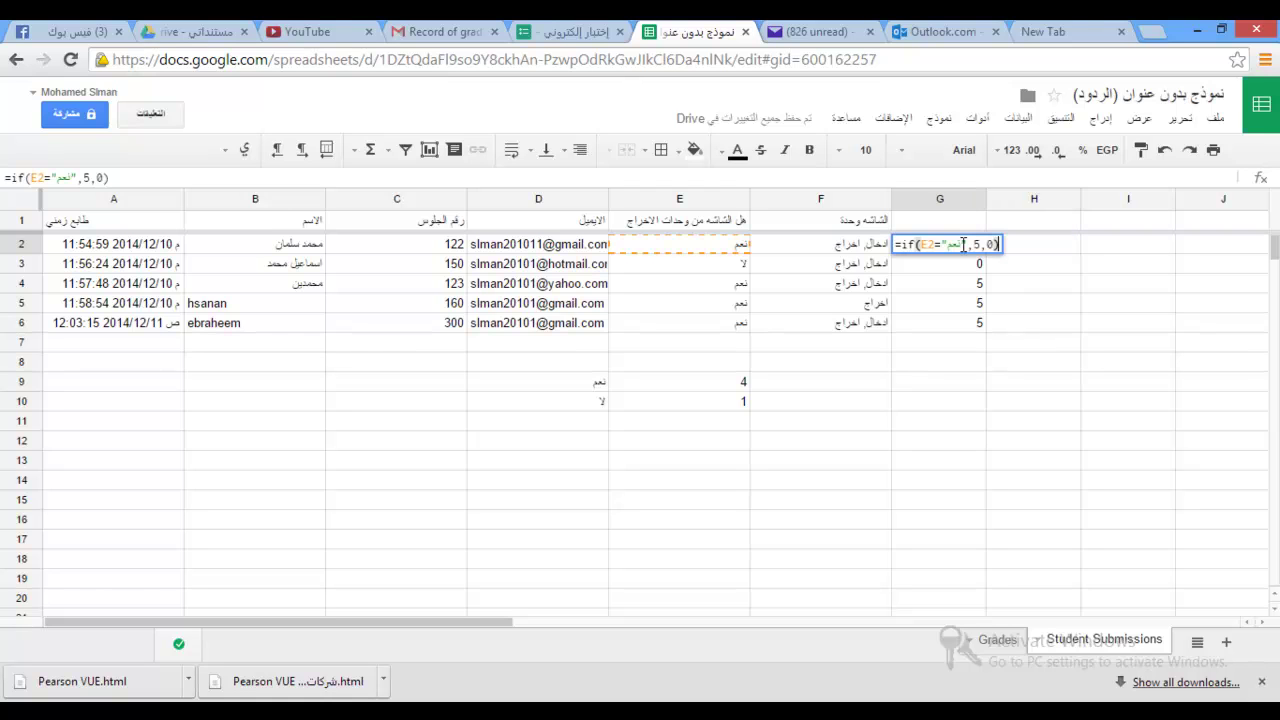
pyautogui.click(1032, 247)
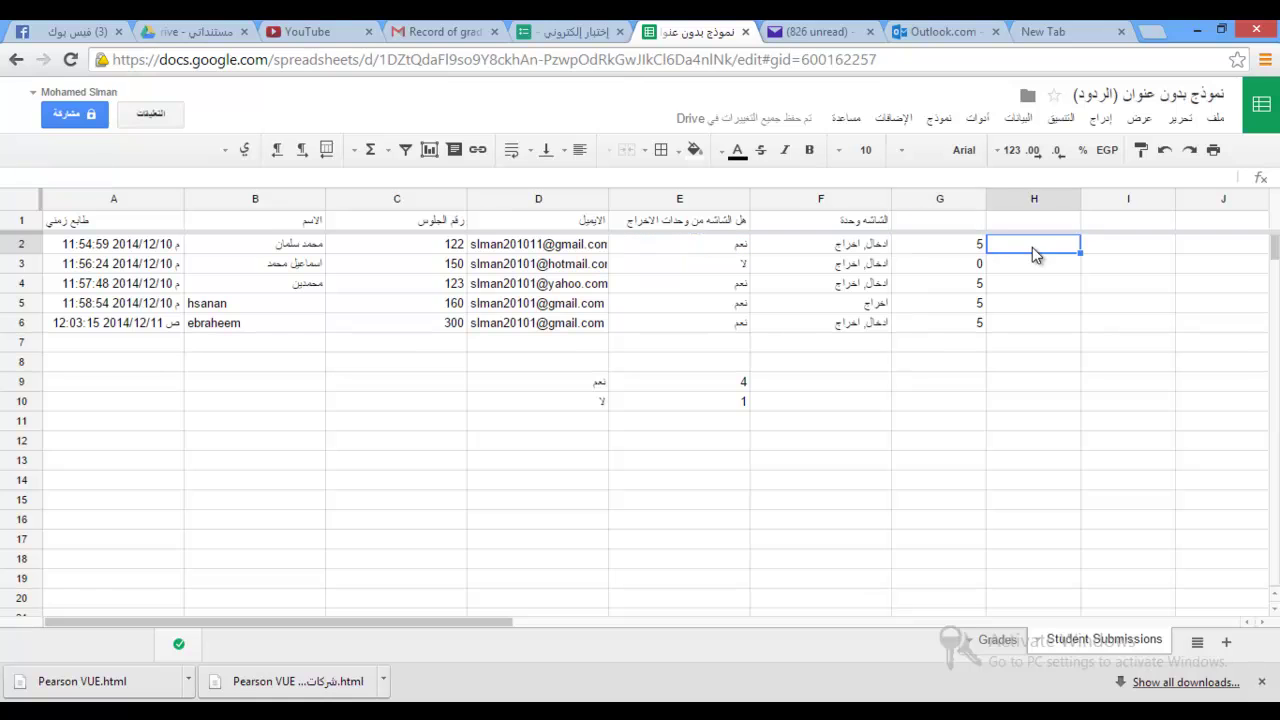
# Step: Fill the IF formula from G2 across into H2
pyautogui.click(977, 250)
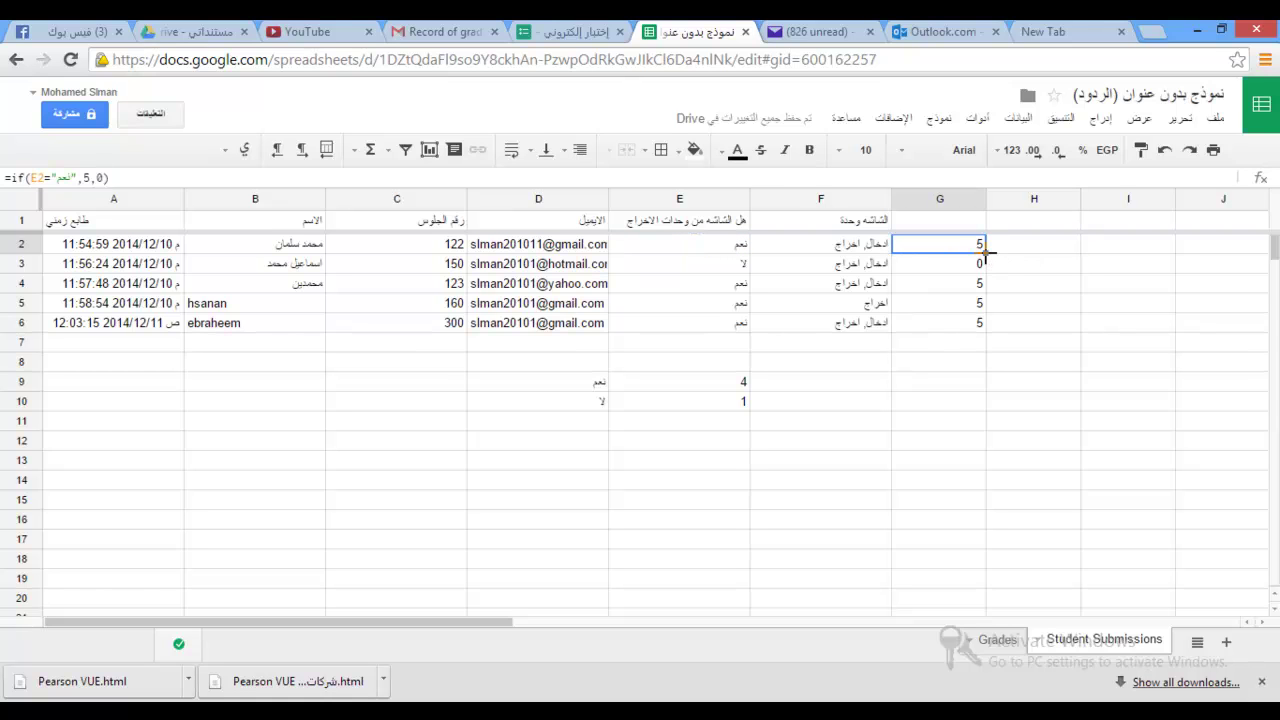
pyautogui.moveTo(985, 252); pyautogui.dragTo(1012, 251)
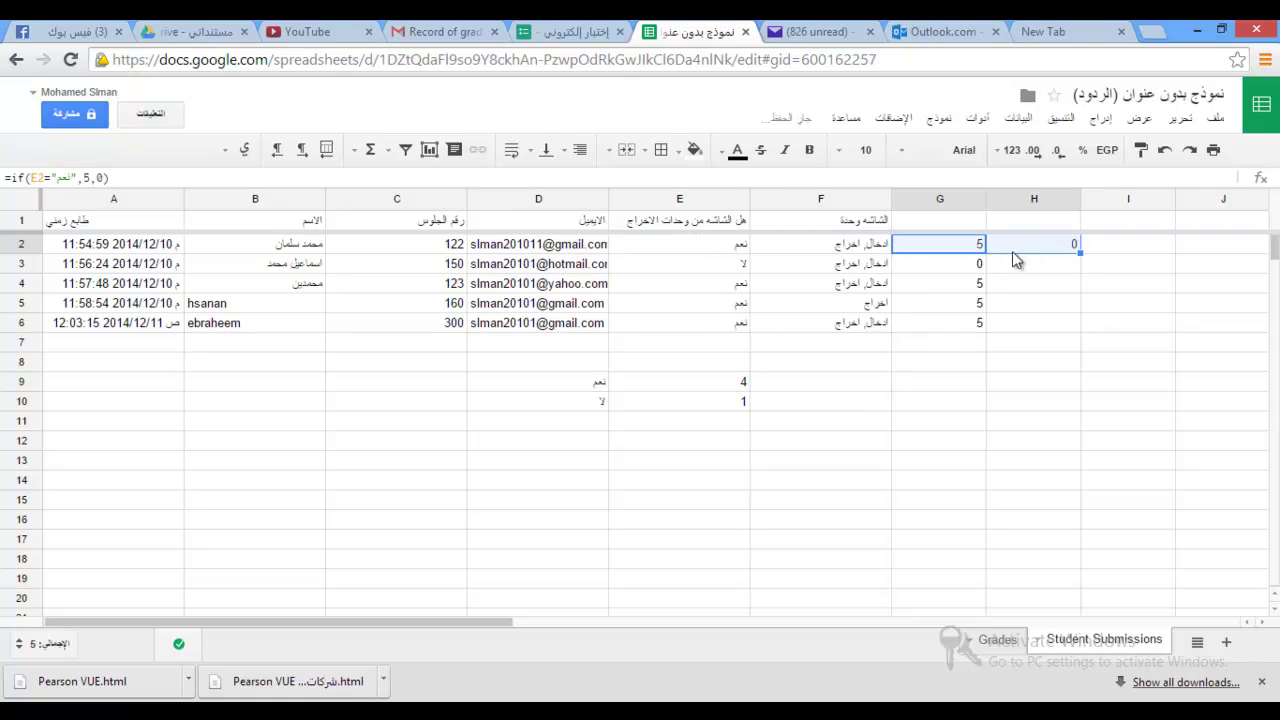
pyautogui.click(1012, 251)
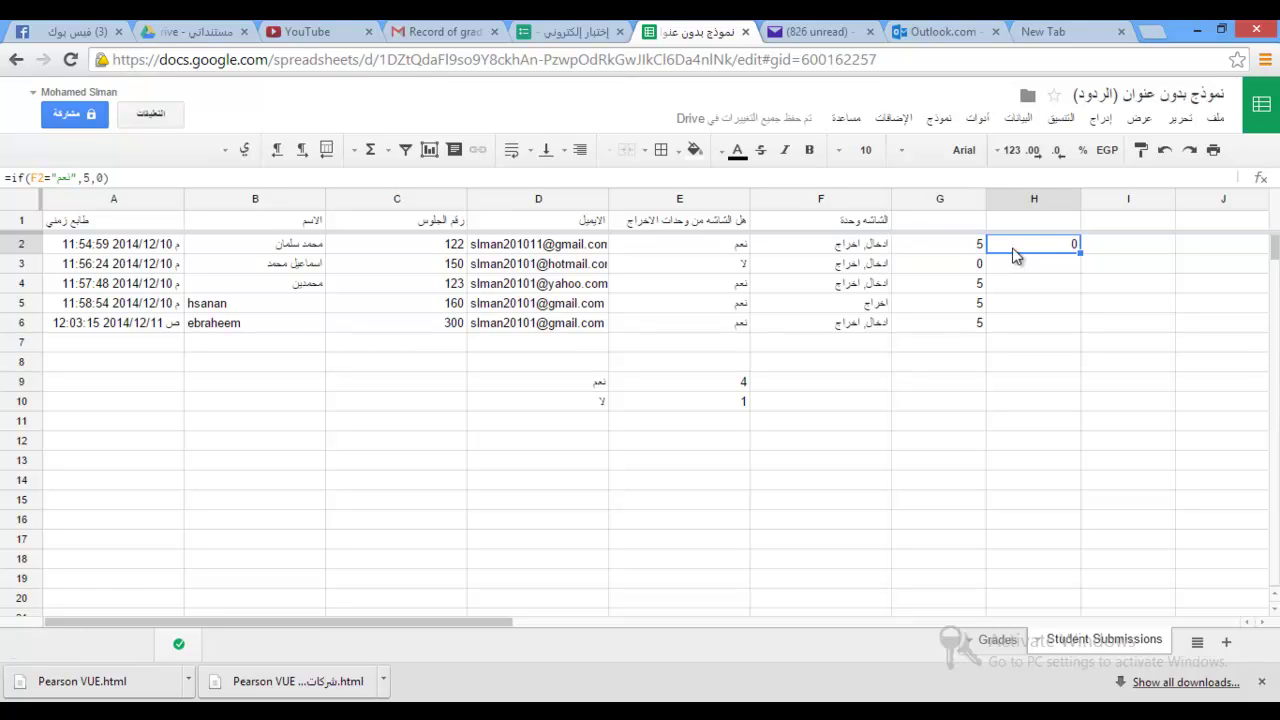
# Step: Remove the نعم criterion from the IF formula in H2 and leave an opening quotation mark after F2=
pyautogui.doubleClick(1012, 251)
pyautogui.click(1028, 244)
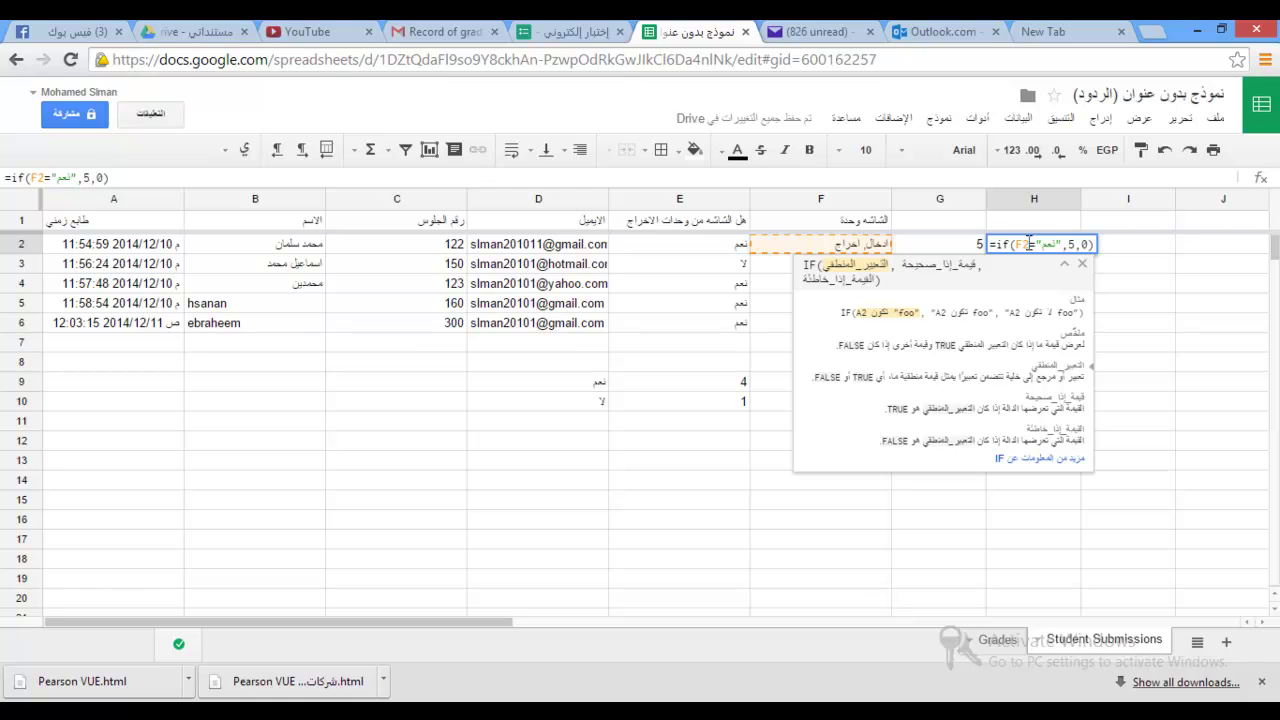
pyautogui.moveTo(1058, 244); pyautogui.dragTo(1036, 244)
pyautogui.press('BackSpace')
pyautogui.write('h]')
pyautogui.write('g')
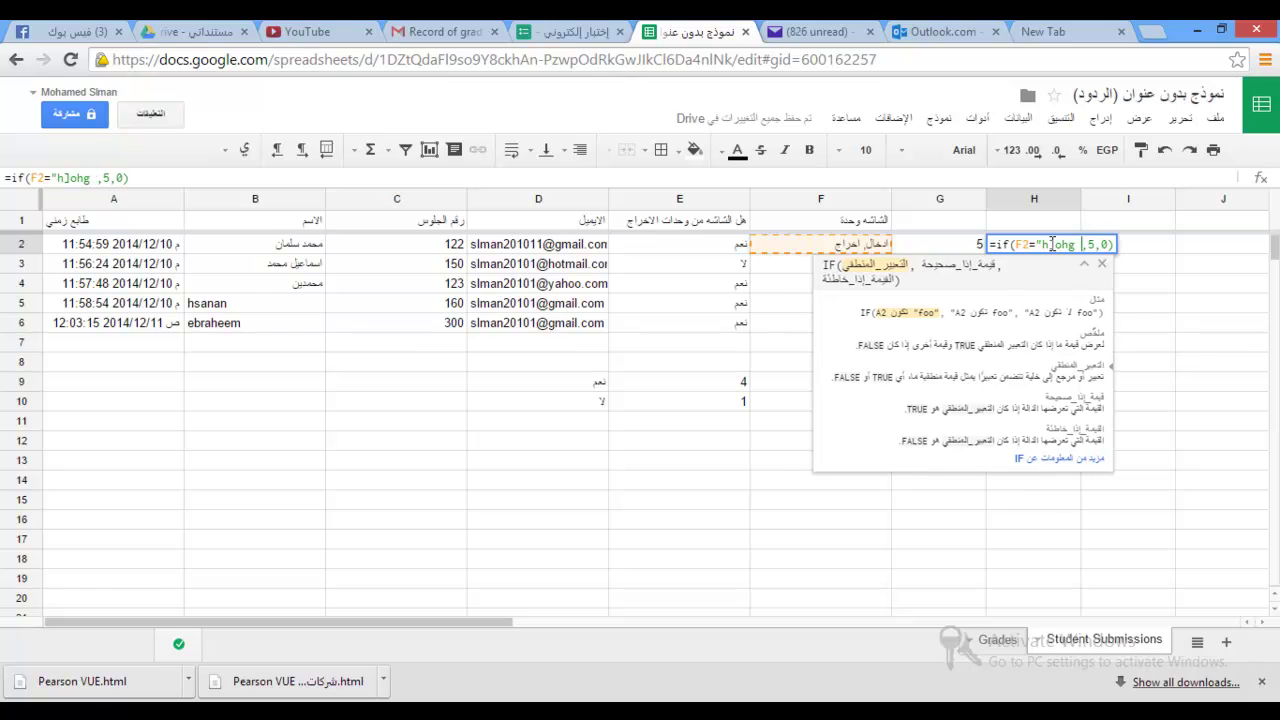
pyautogui.press('BackSpace')
pyautogui.press('BackSpace')
pyautogui.press('BackSpace')
pyautogui.press('BackSpace')
pyautogui.press('BackSpace')
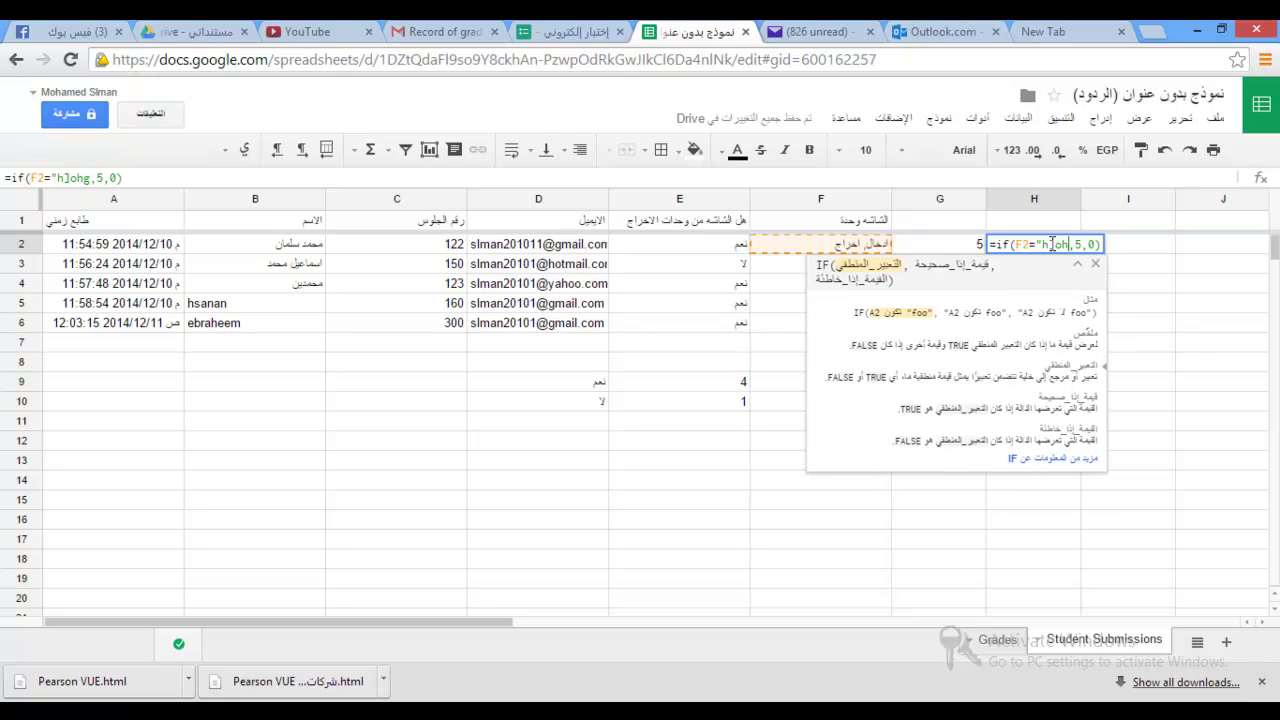
pyautogui.press('BackSpace')
pyautogui.press('BackSpace')
pyautogui.press('BackSpace')
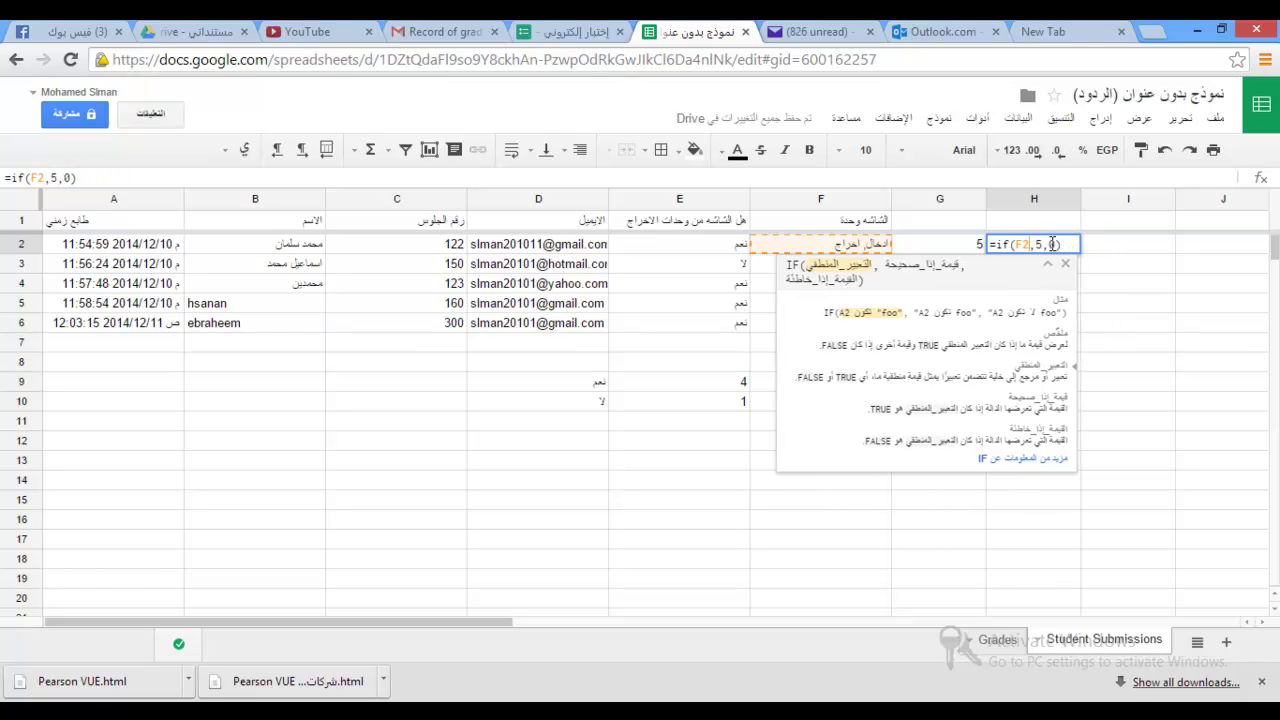
pyautogui.write('="')
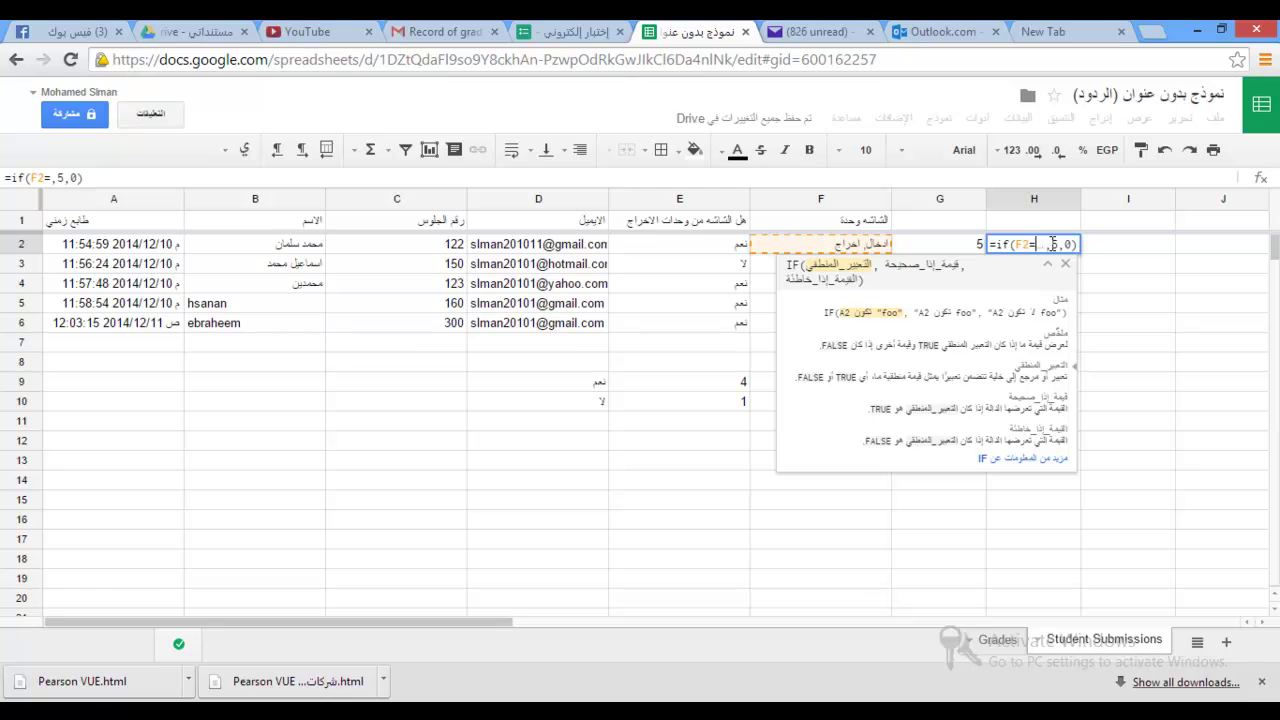
pyautogui.write('"')
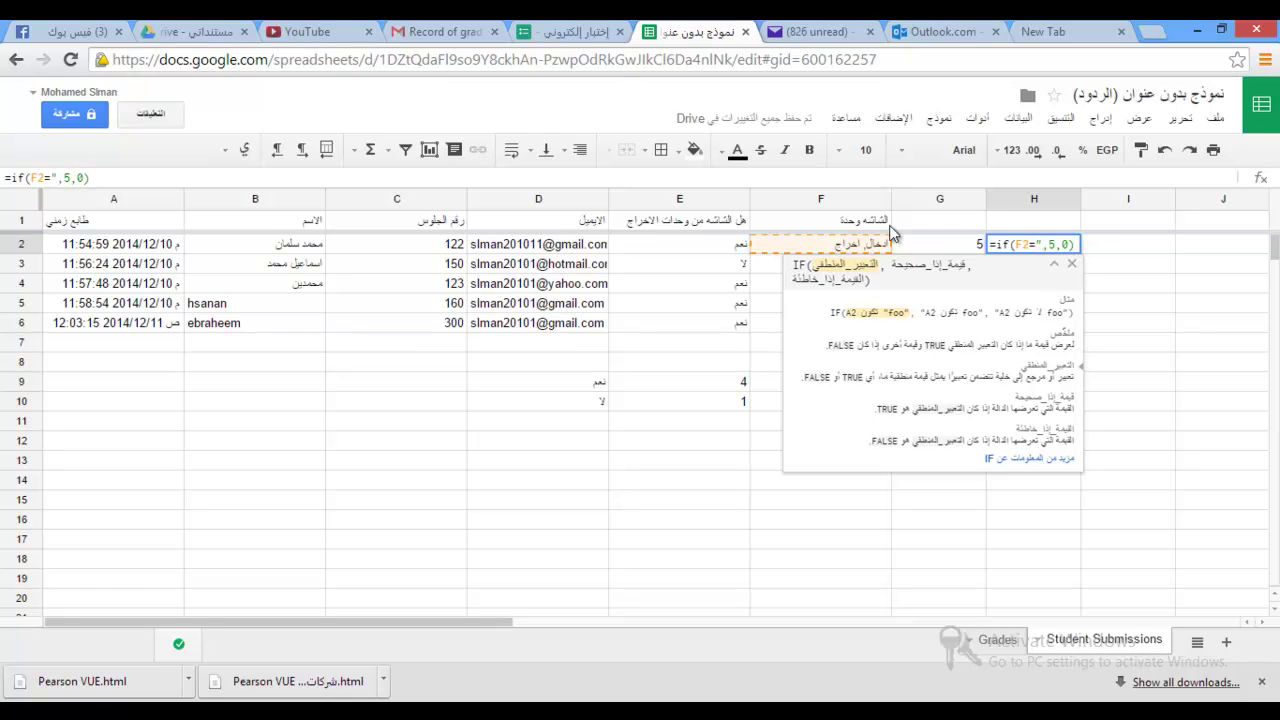
# Step: Copy the answer text ادخال, اخراج from cell F2
pyautogui.click(826, 251)
pyautogui.doubleClick(826, 251)
pyautogui.moveTo(840, 244); pyautogui.dragTo(934, 240)
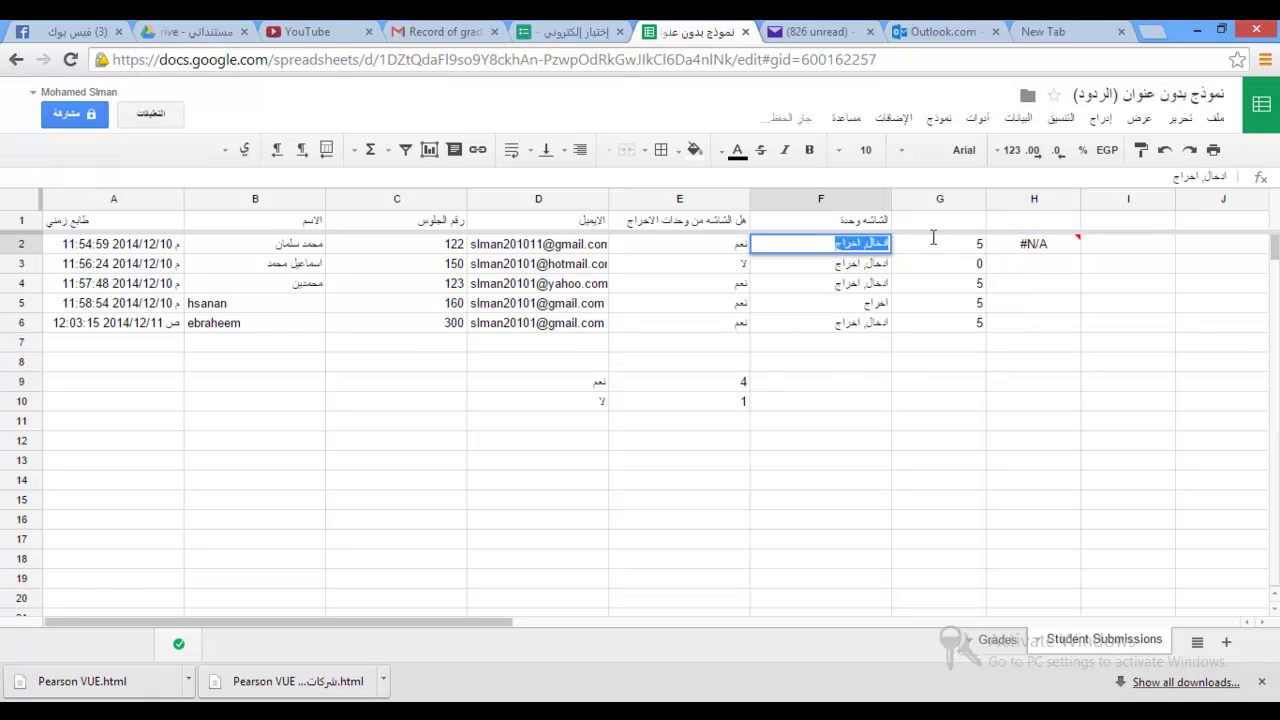
pyautogui.rightClick(860, 242)
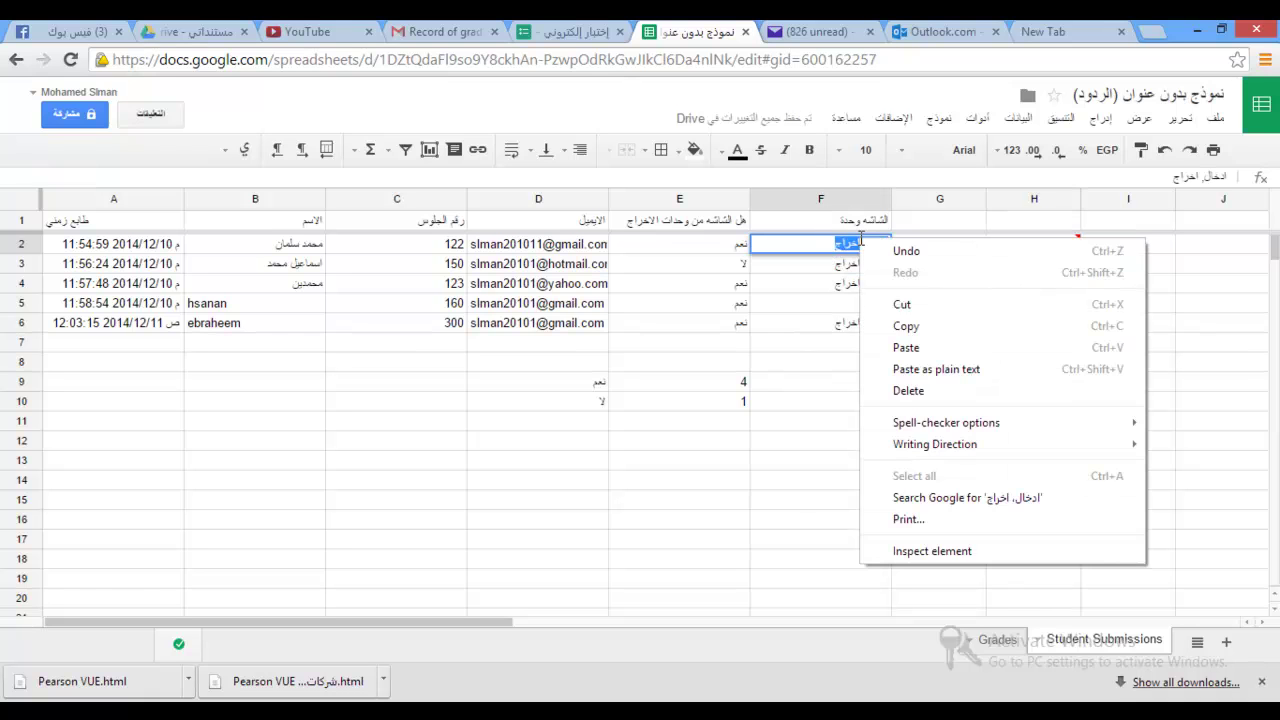
pyautogui.click(905, 326)
# Step: Paste the copied answer as the quoted F2 criterion in H2's IF formula, before the values 5 and 0
pyautogui.click(1036, 256)
pyautogui.doubleClick(1035, 255)
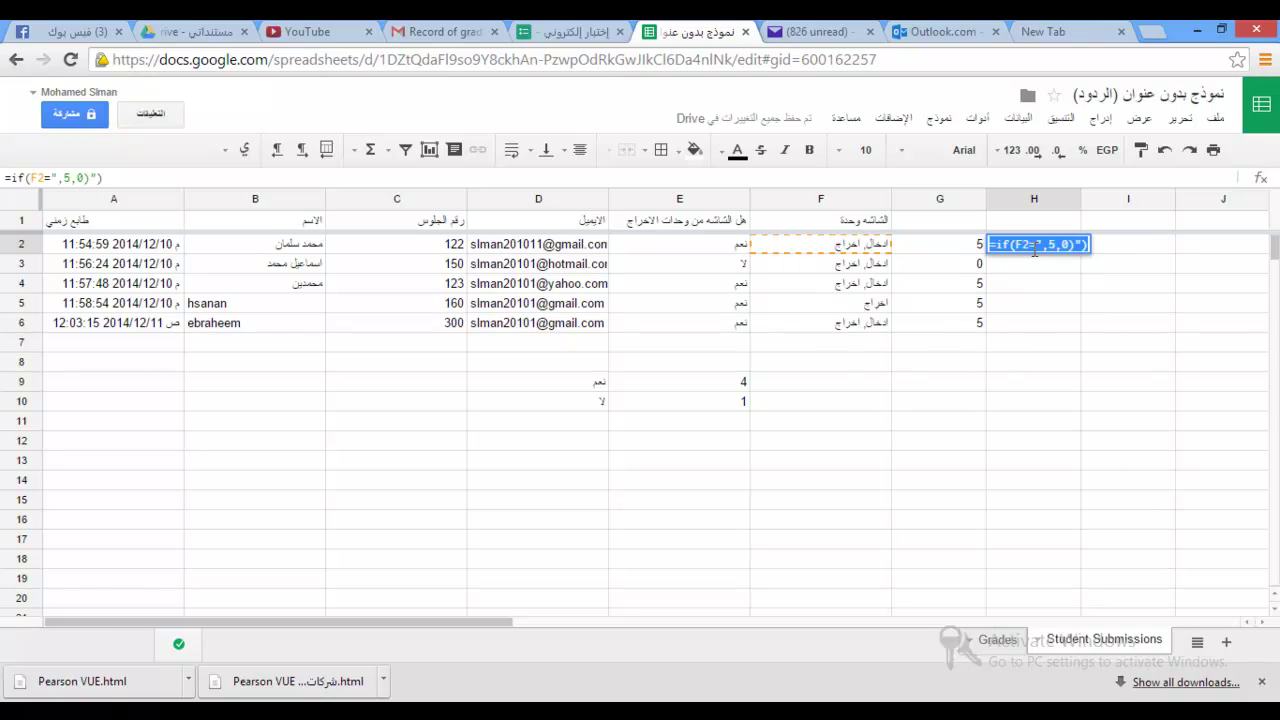
pyautogui.click(1043, 245)
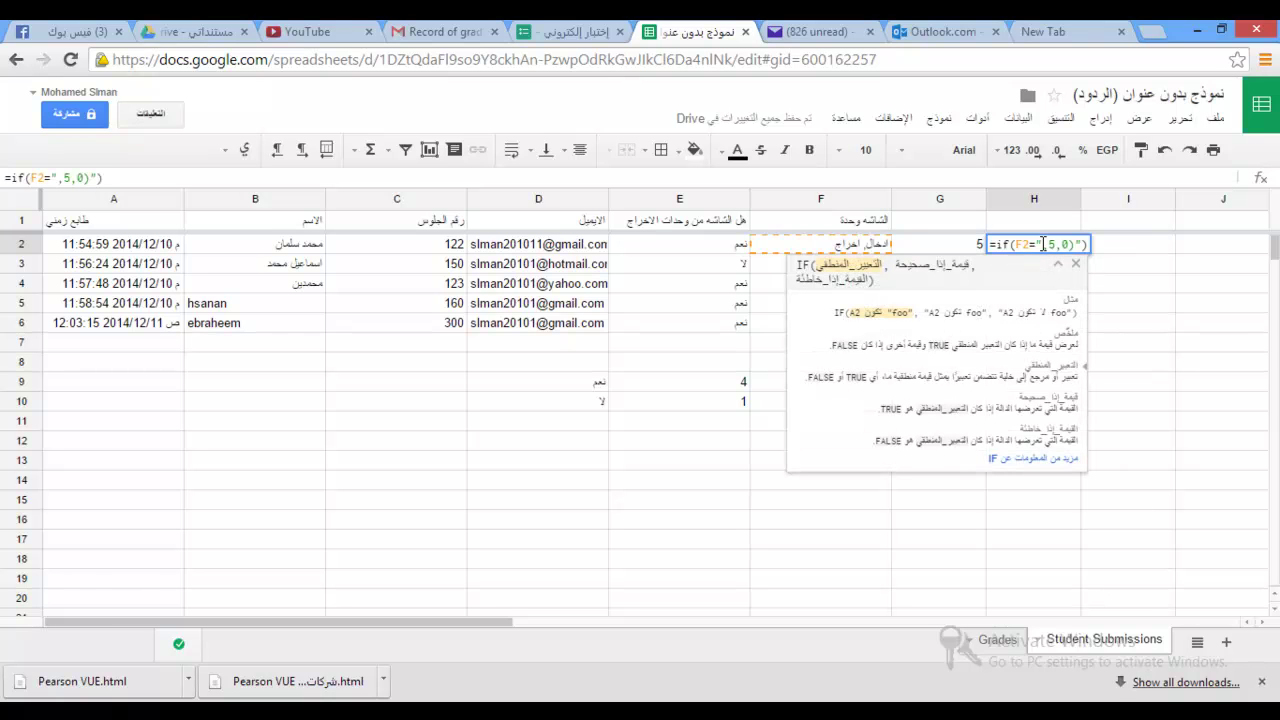
pyautogui.hotkey('ctrl', 'v')
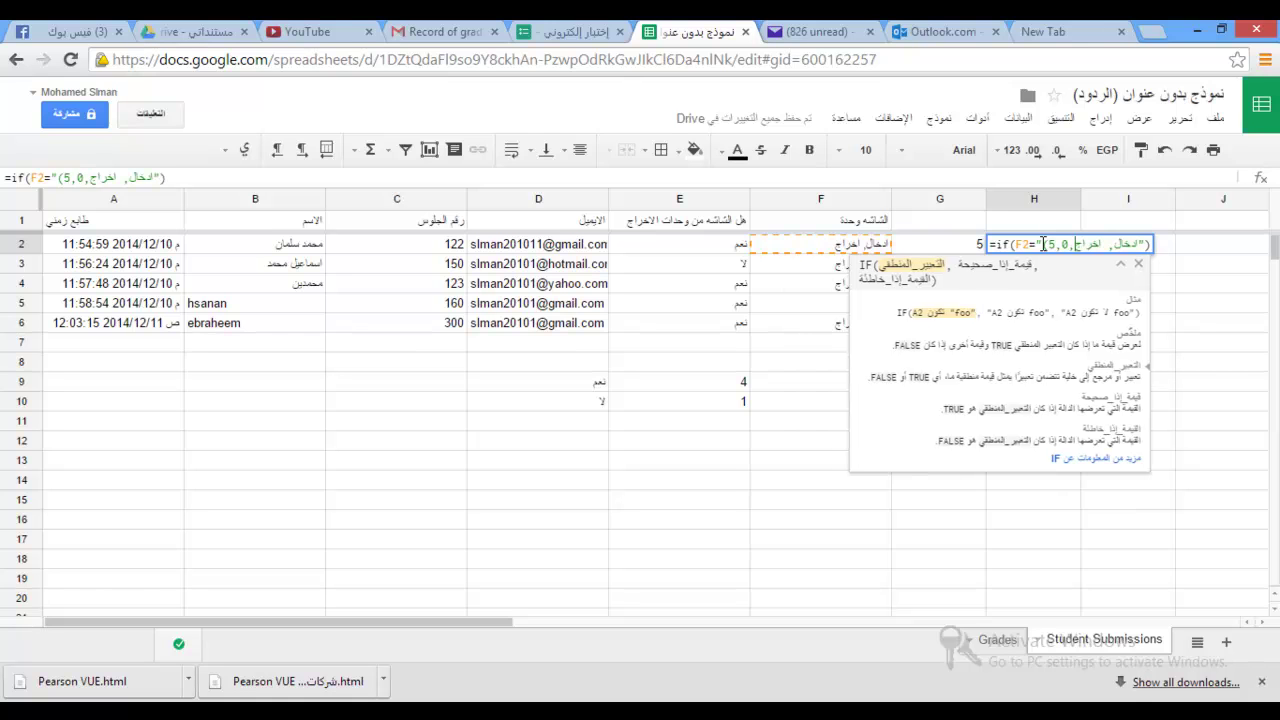
pyautogui.write('"')
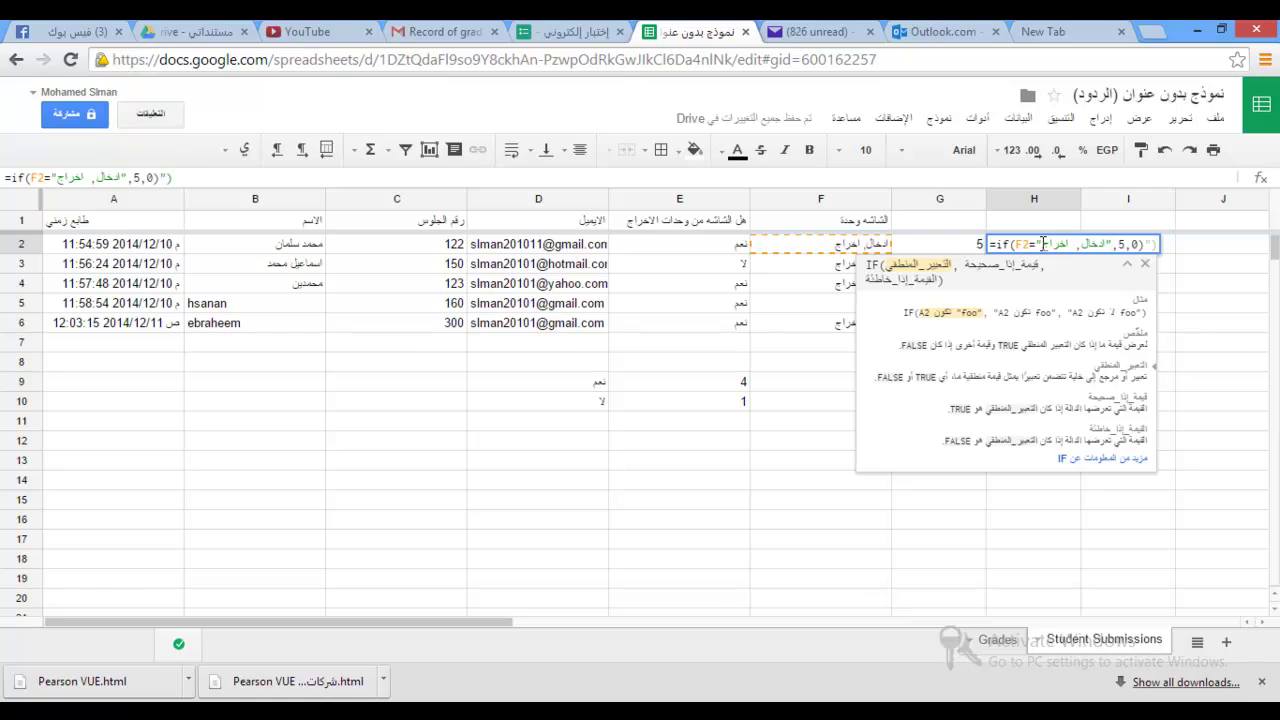
pyautogui.press('Return')
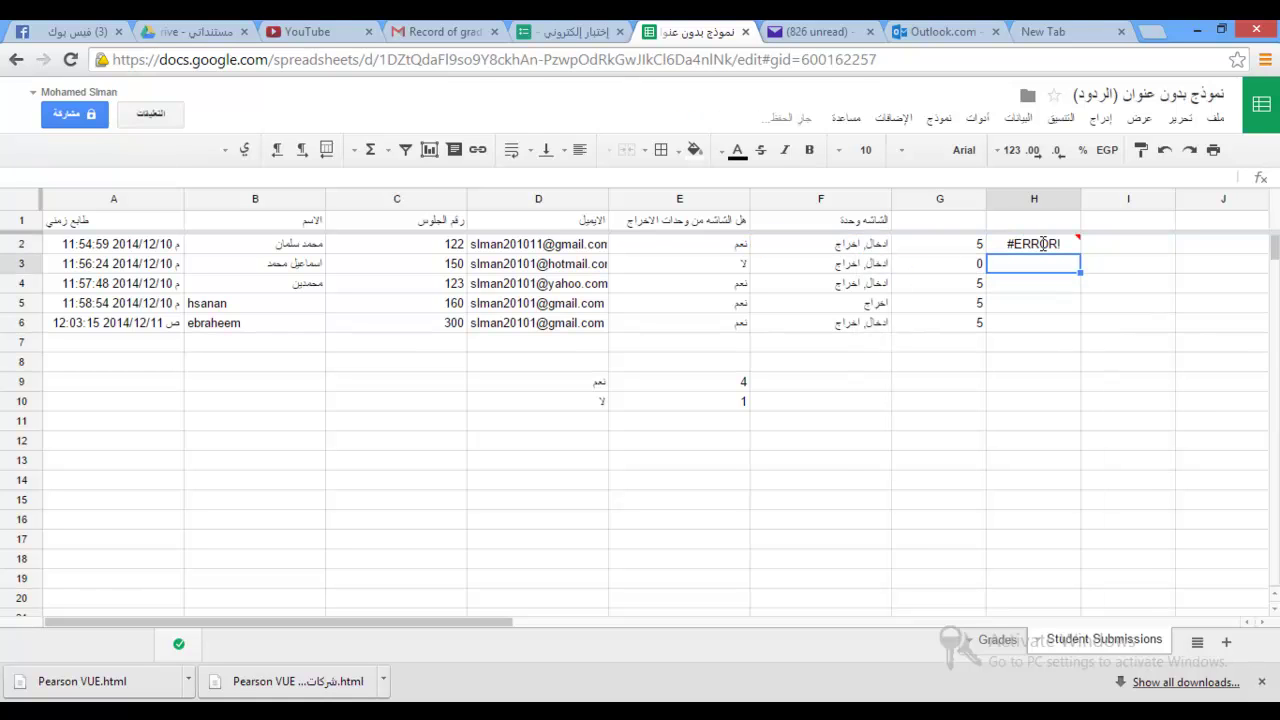
# Step: Remove the stray quotation marks and extra bracket at the end of H2's IF formula and fill it down to H6
pyautogui.doubleClick(1043, 243)
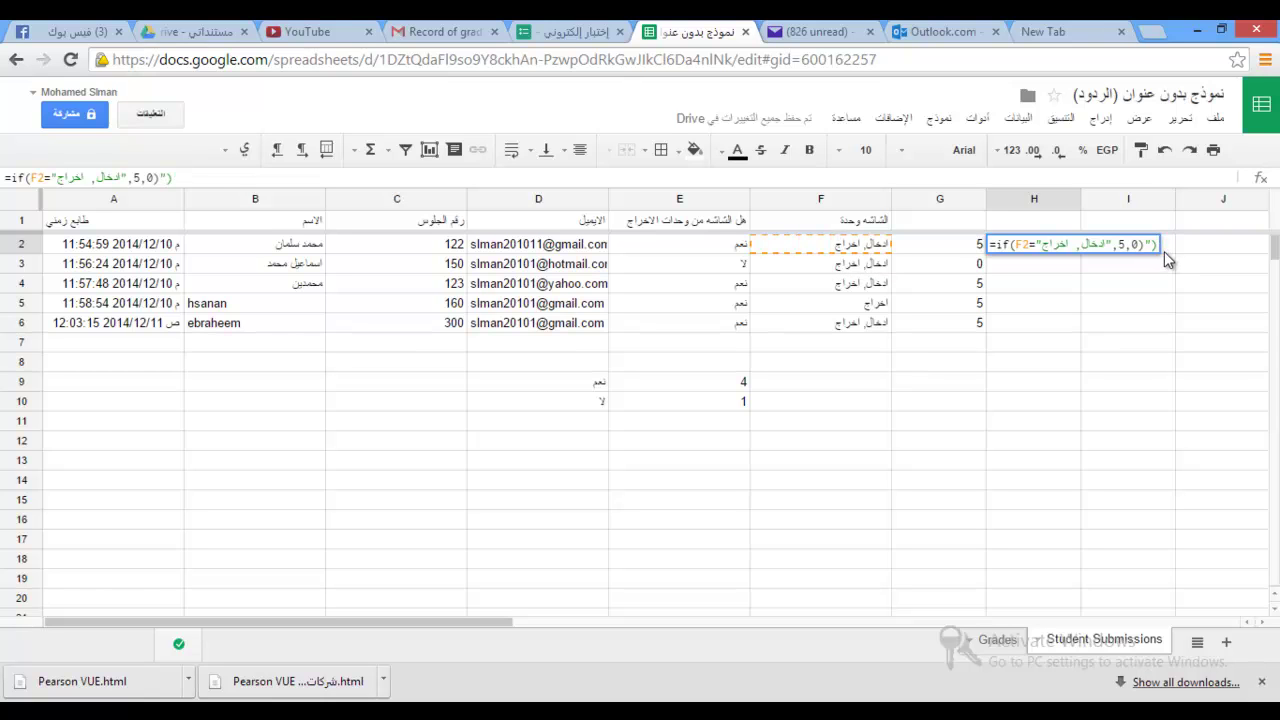
pyautogui.press('Return')
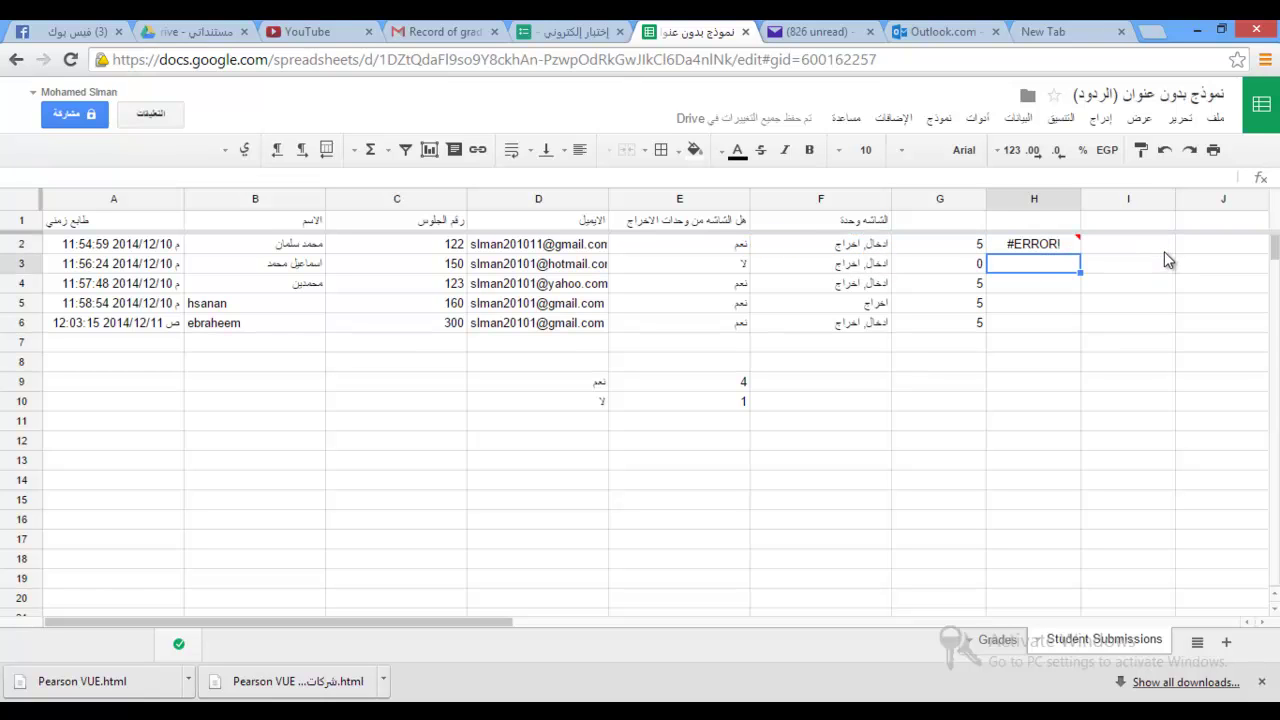
pyautogui.doubleClick(1030, 243)
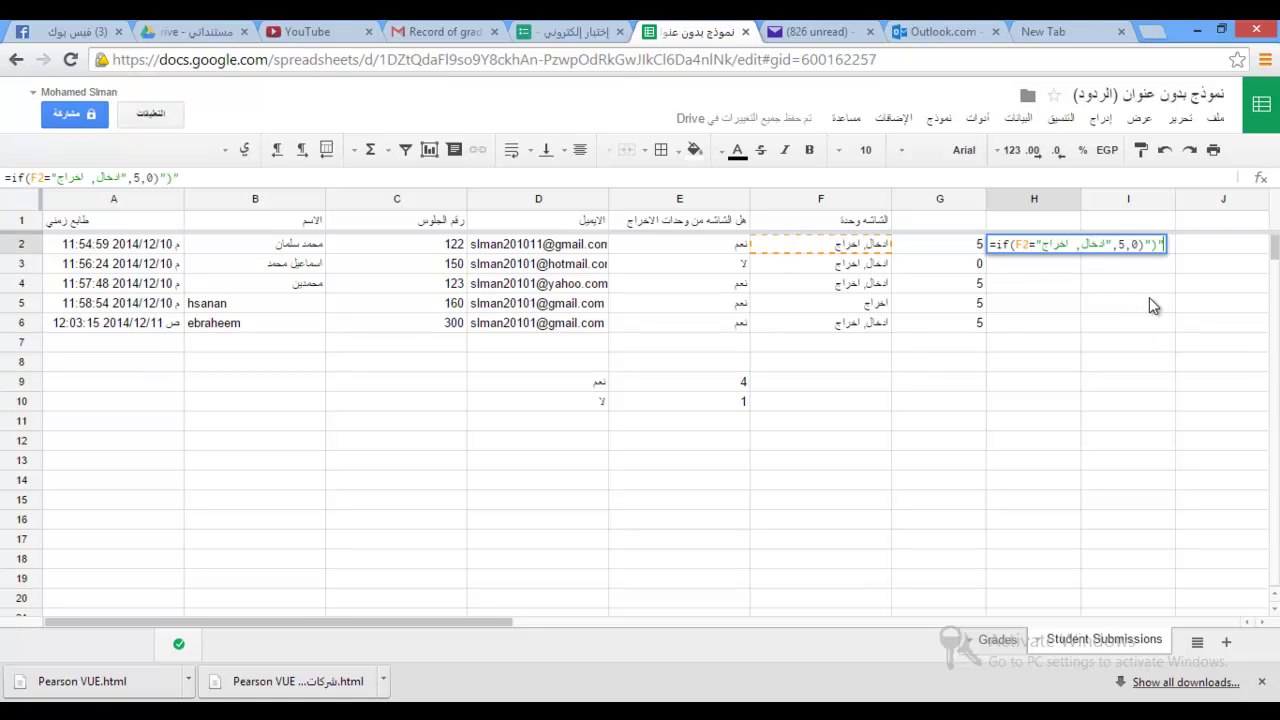
pyautogui.press('BackSpace')
pyautogui.press('BackSpace')
pyautogui.press('BackSpace')
pyautogui.press('Return')
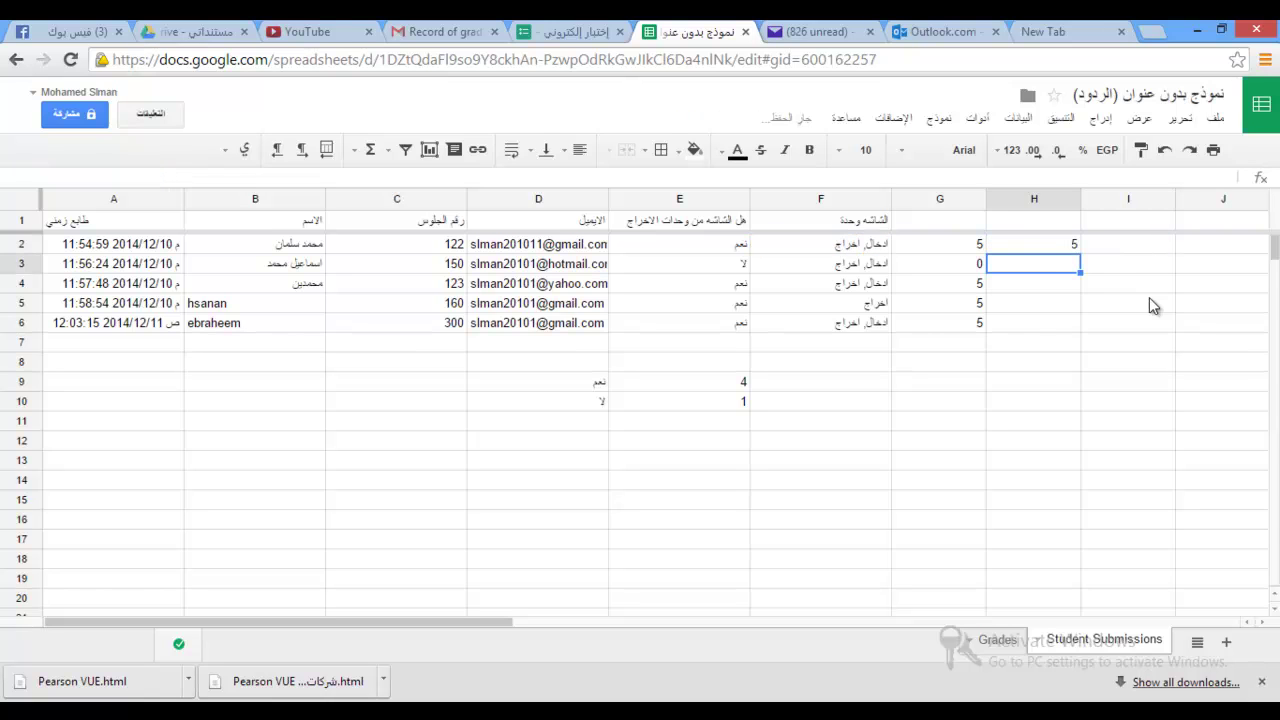
pyautogui.click(1038, 243)
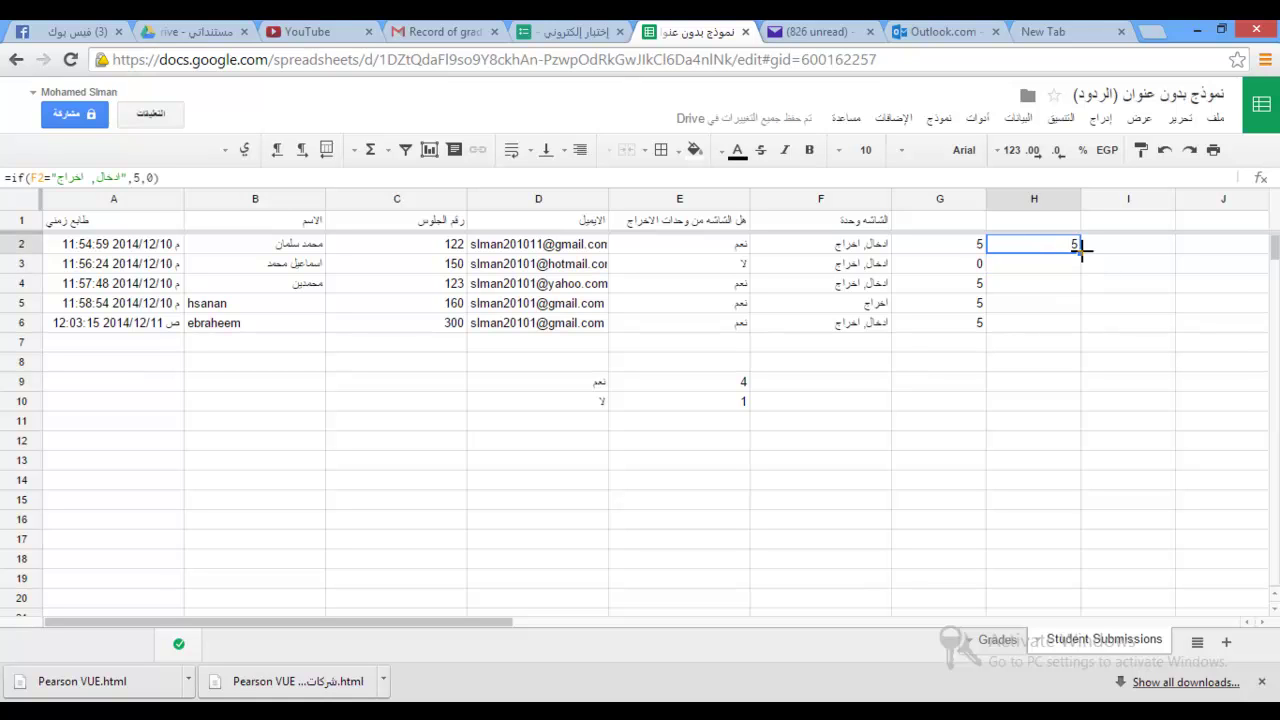
pyautogui.moveTo(1080, 250); pyautogui.dragTo(1078, 338)
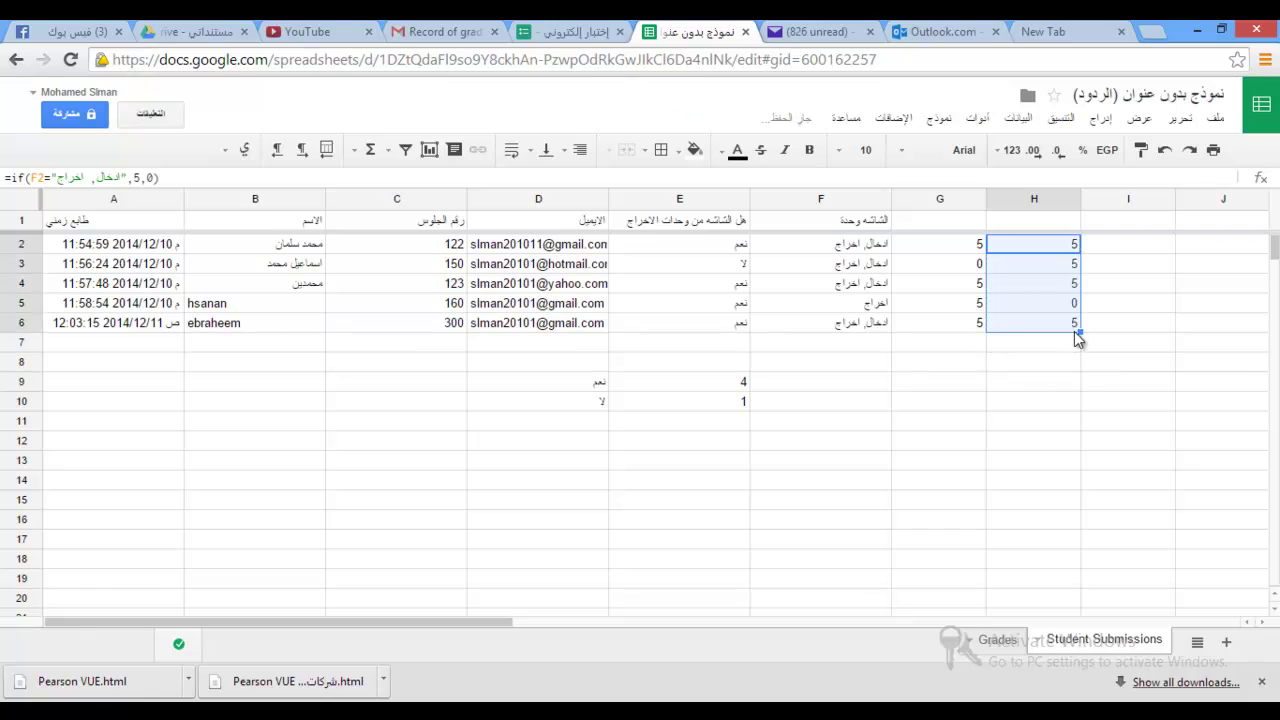
# Step: Enter the formula =H2+G2 in I2 to add up the two question scores
pyautogui.click(1130, 246)
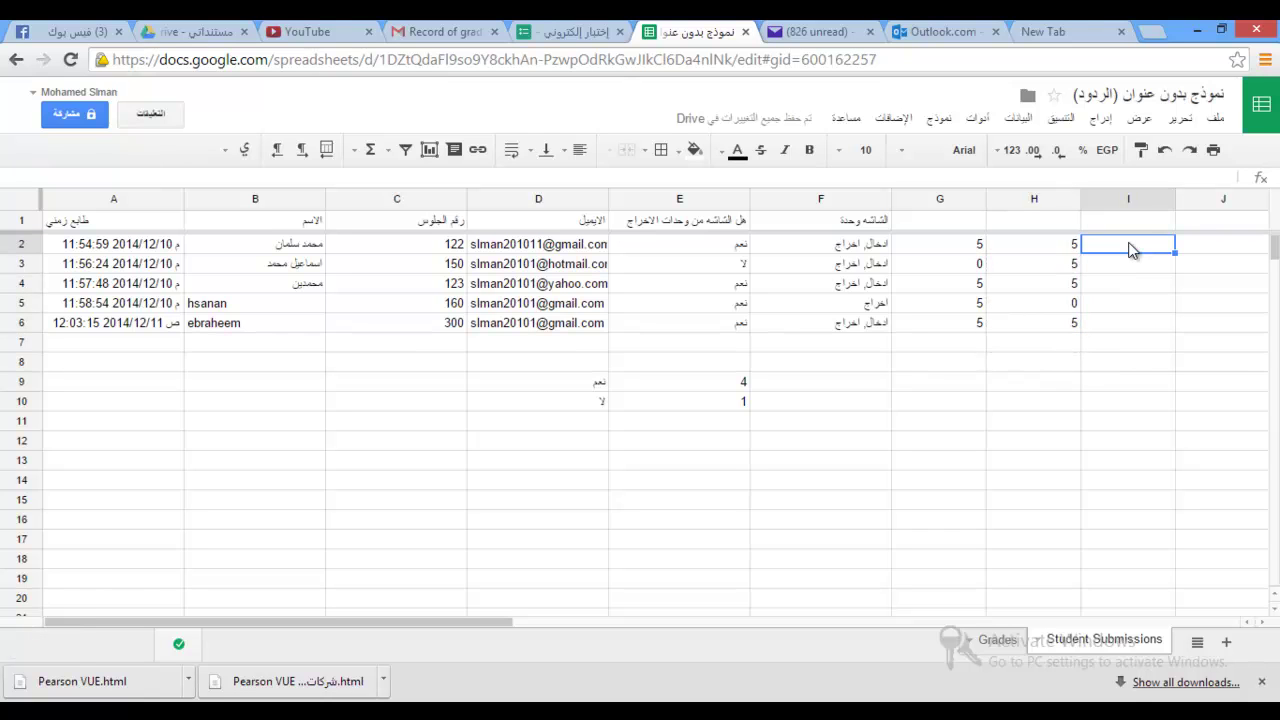
pyautogui.write('=')
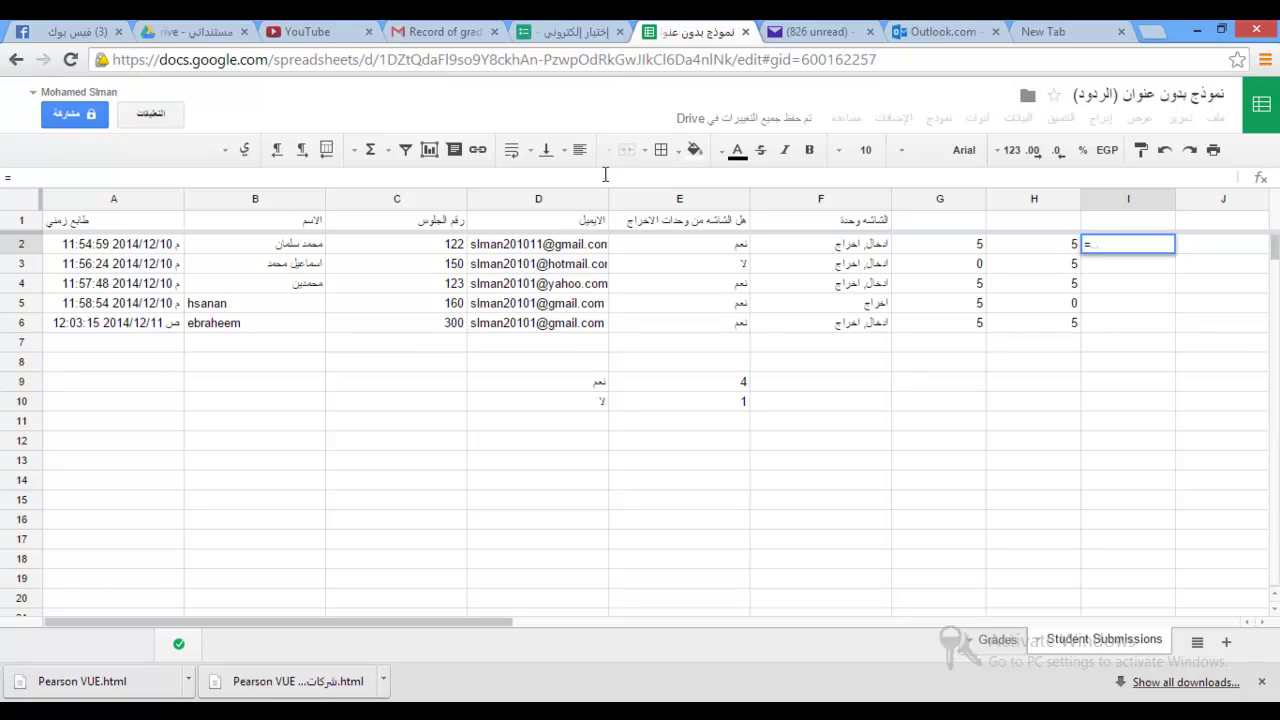
pyautogui.click(1023, 247)
pyautogui.write('+')
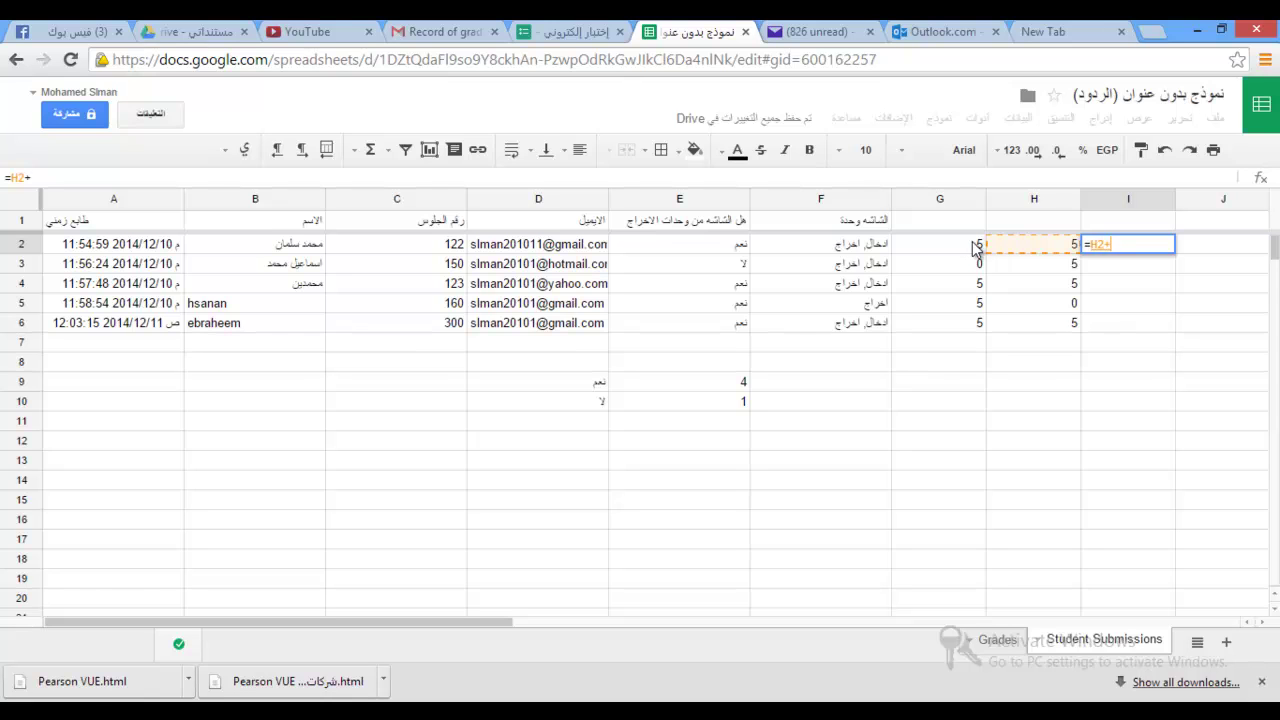
pyautogui.click(969, 245)
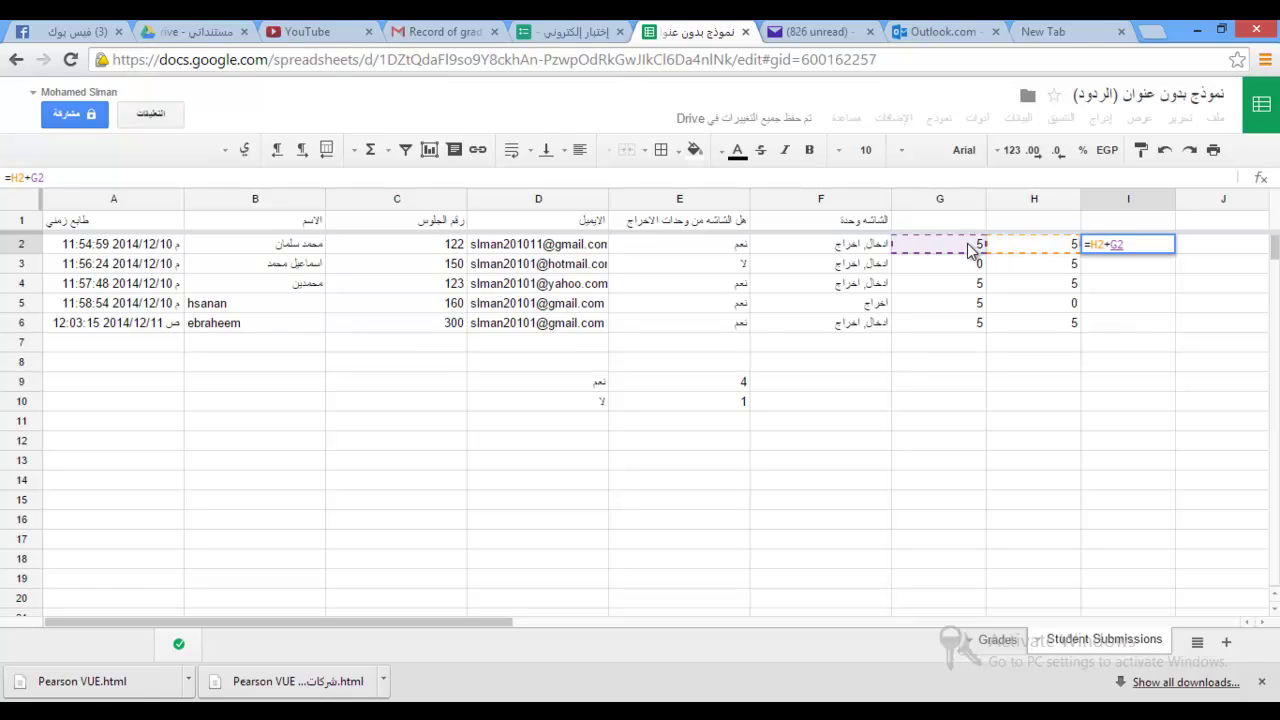
pyautogui.press('Return')
# Step: Fill the addition formula from I2 down to I6 and check each row's total
pyautogui.click(1113, 248)
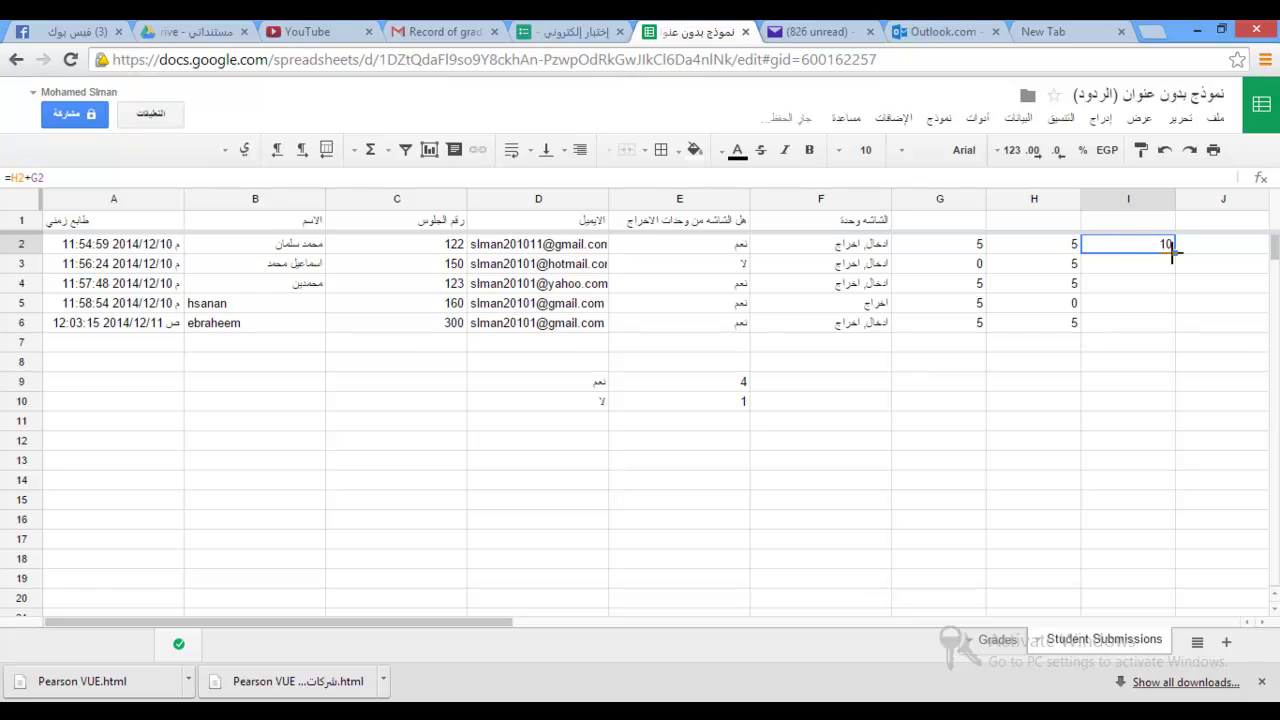
pyautogui.moveTo(1175, 252); pyautogui.dragTo(1170, 323)
pyautogui.click(1130, 420)
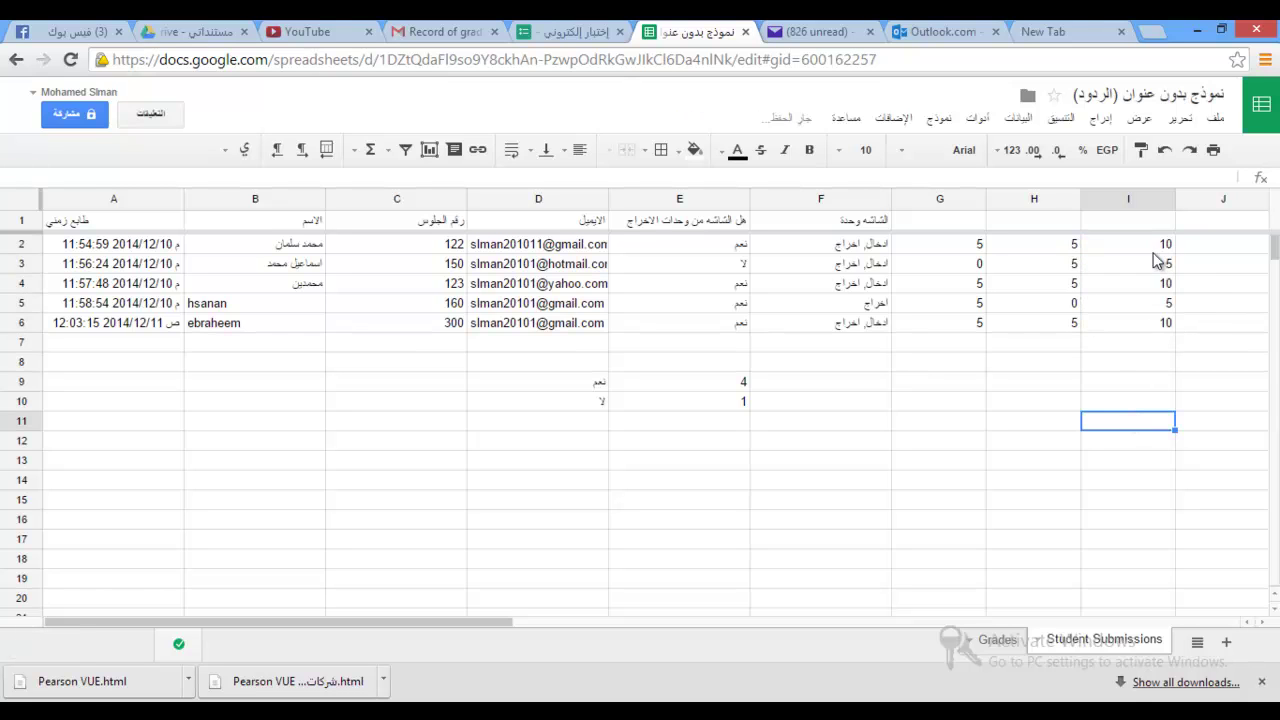
pyautogui.click(1152, 248)
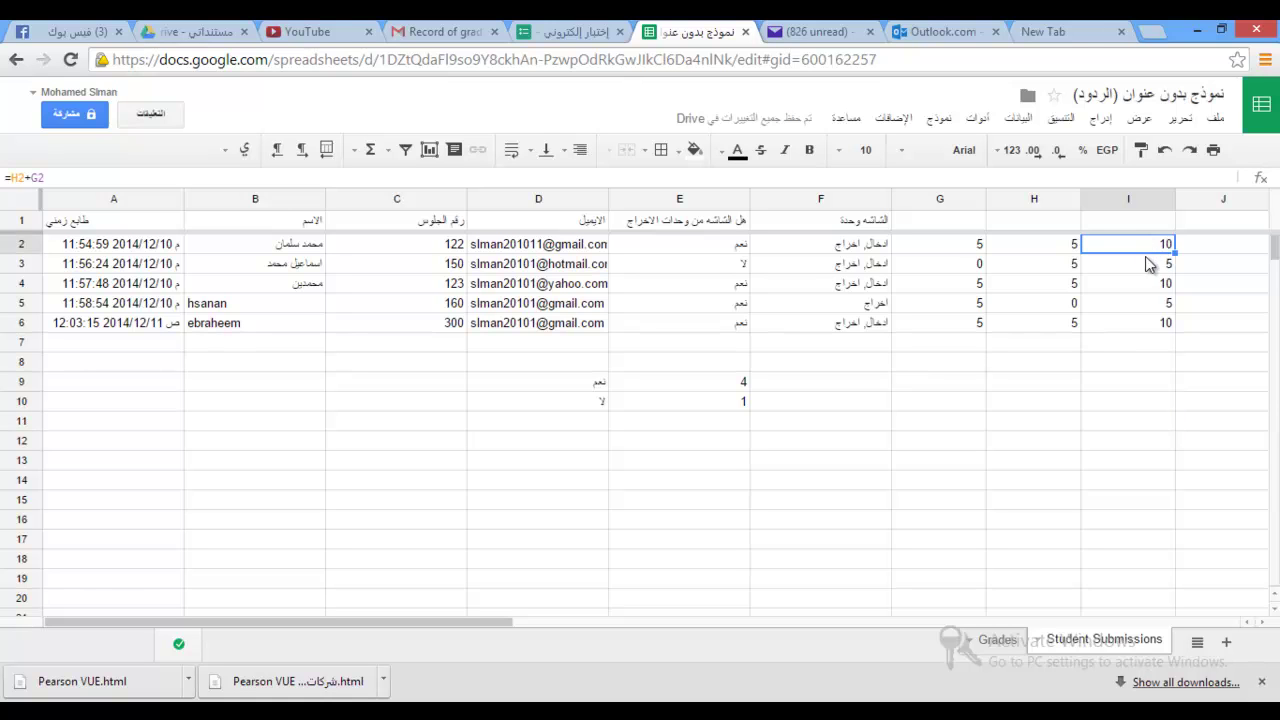
pyautogui.click(1145, 268)
pyautogui.click(1153, 287)
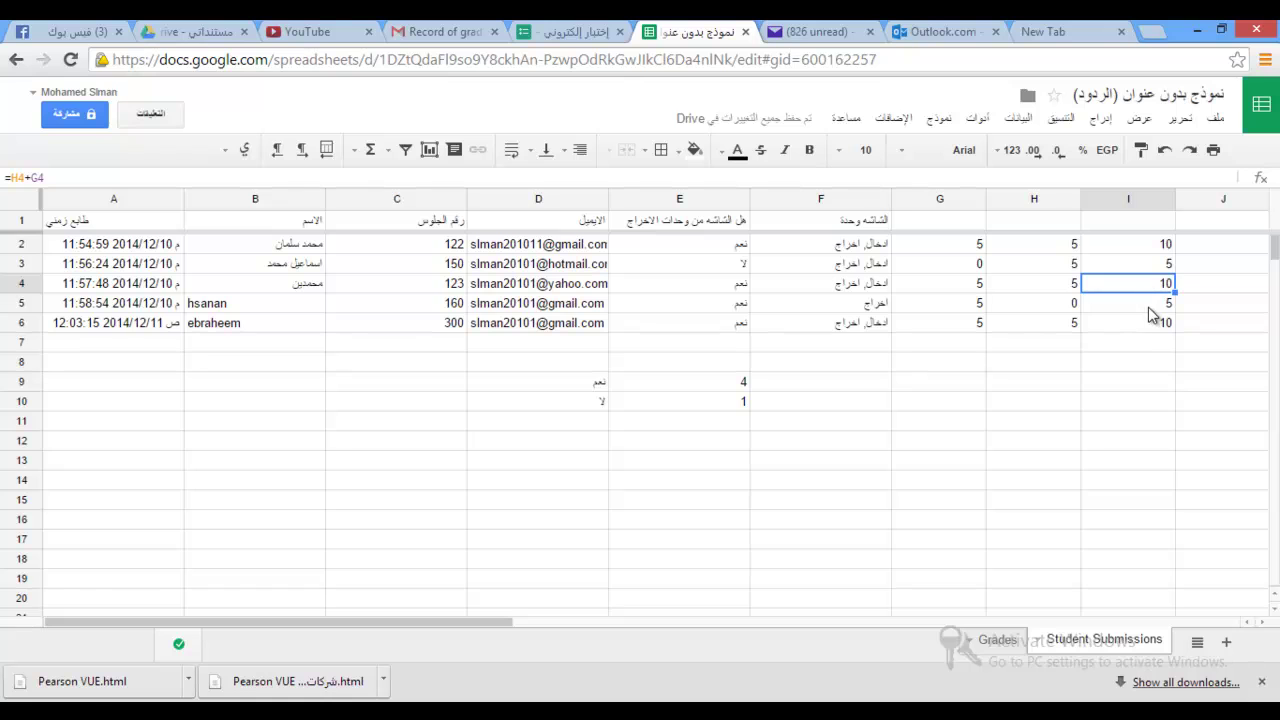
pyautogui.click(1155, 306)
pyautogui.click(1153, 322)
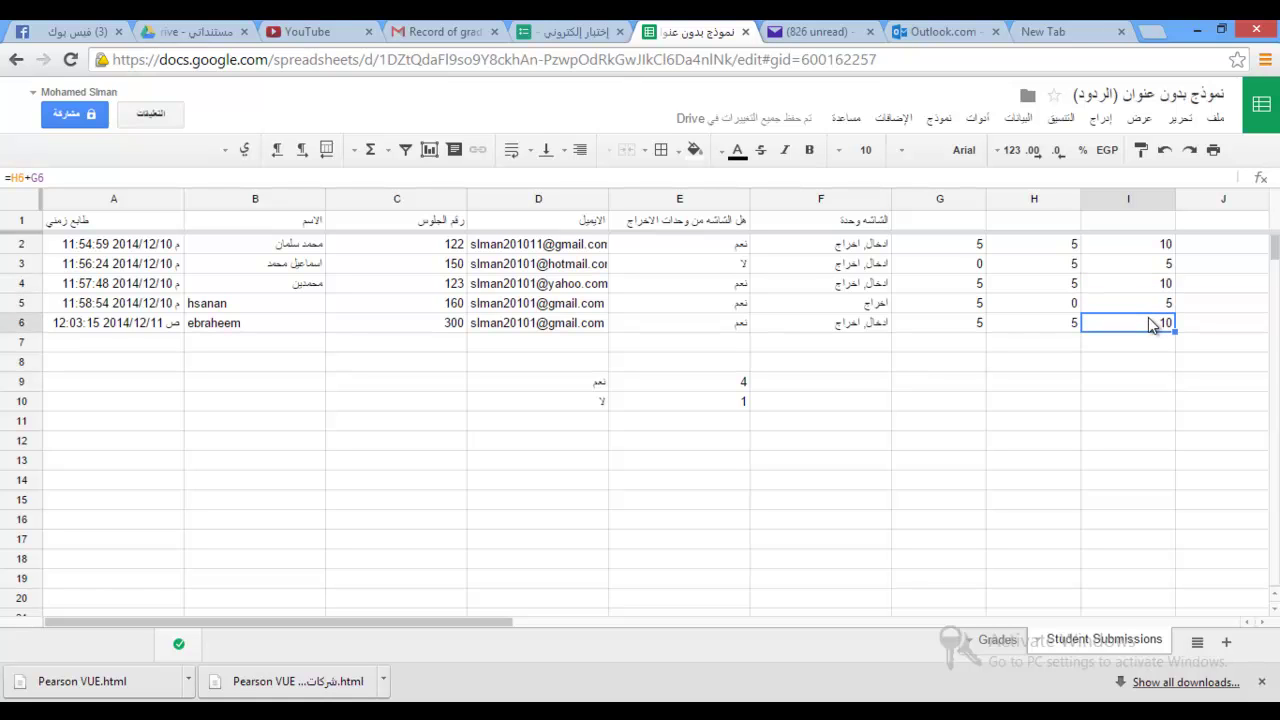
# Step: Label the score columns in row 1: مجموع in I1, س2 in H1 and س1 in G1
pyautogui.click(1119, 212)
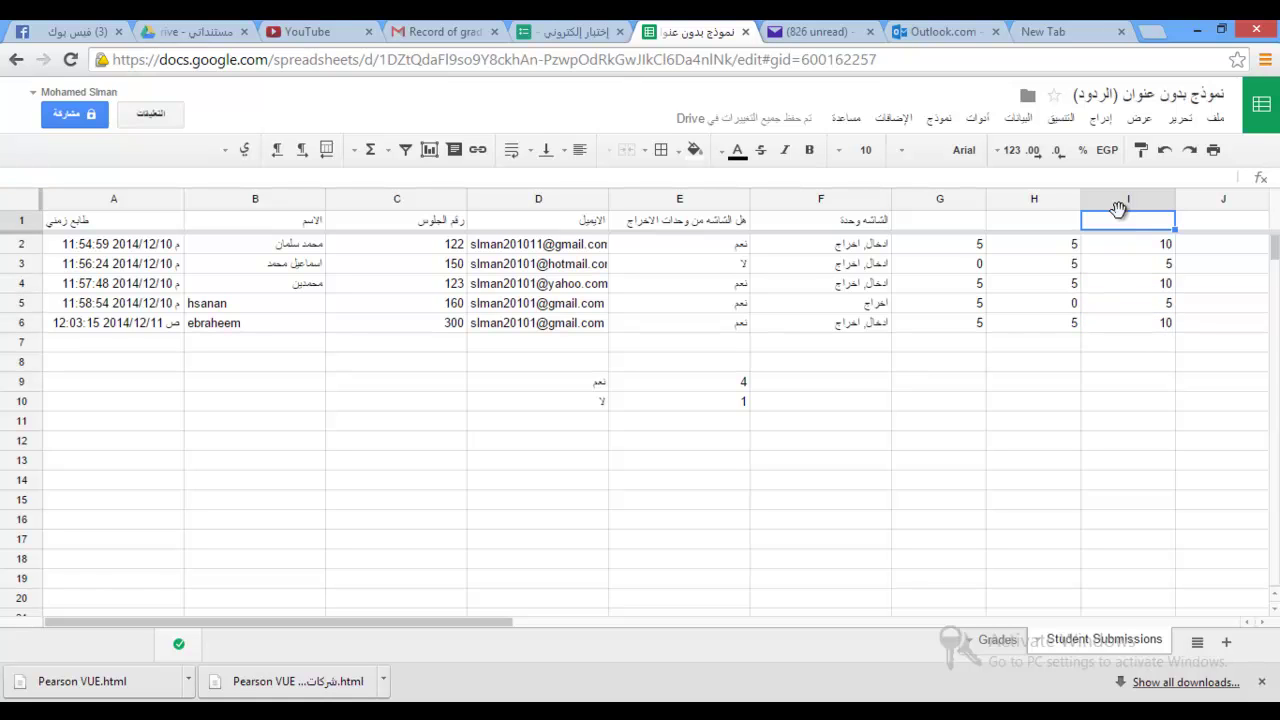
pyautogui.write('ا')
pyautogui.write('جموع')
pyautogui.click(1060, 226)
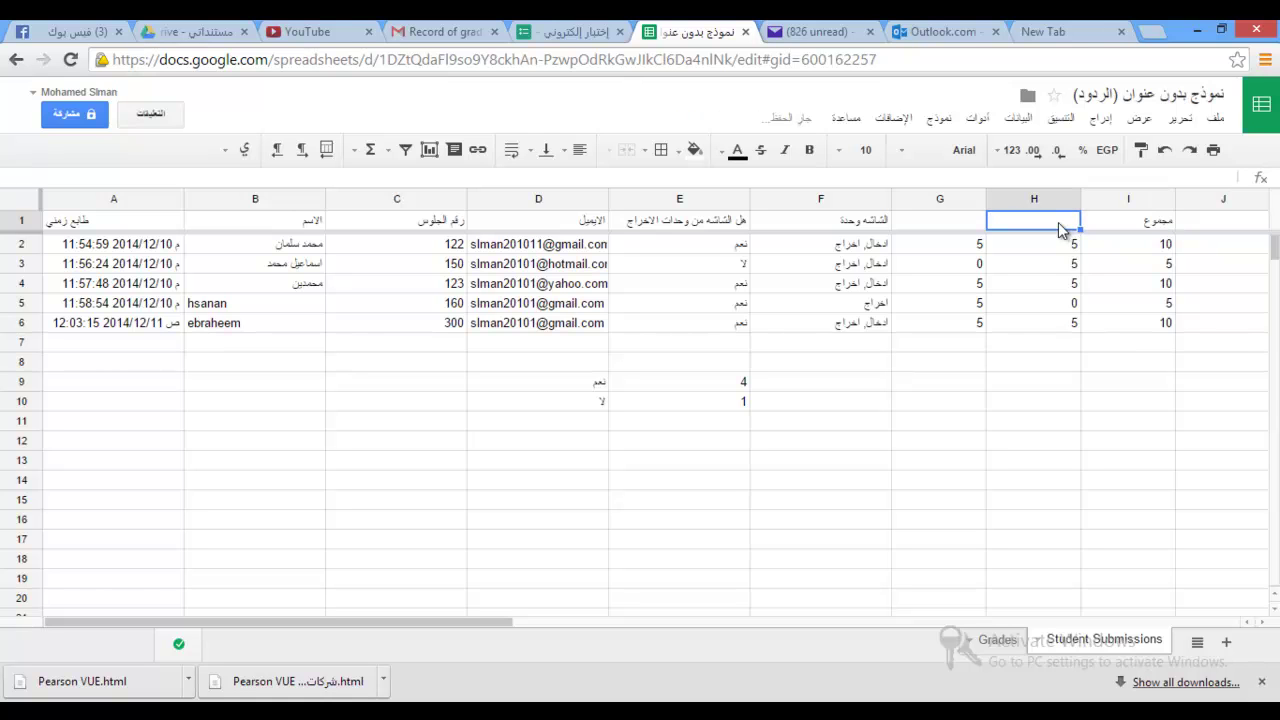
pyautogui.write('ال')
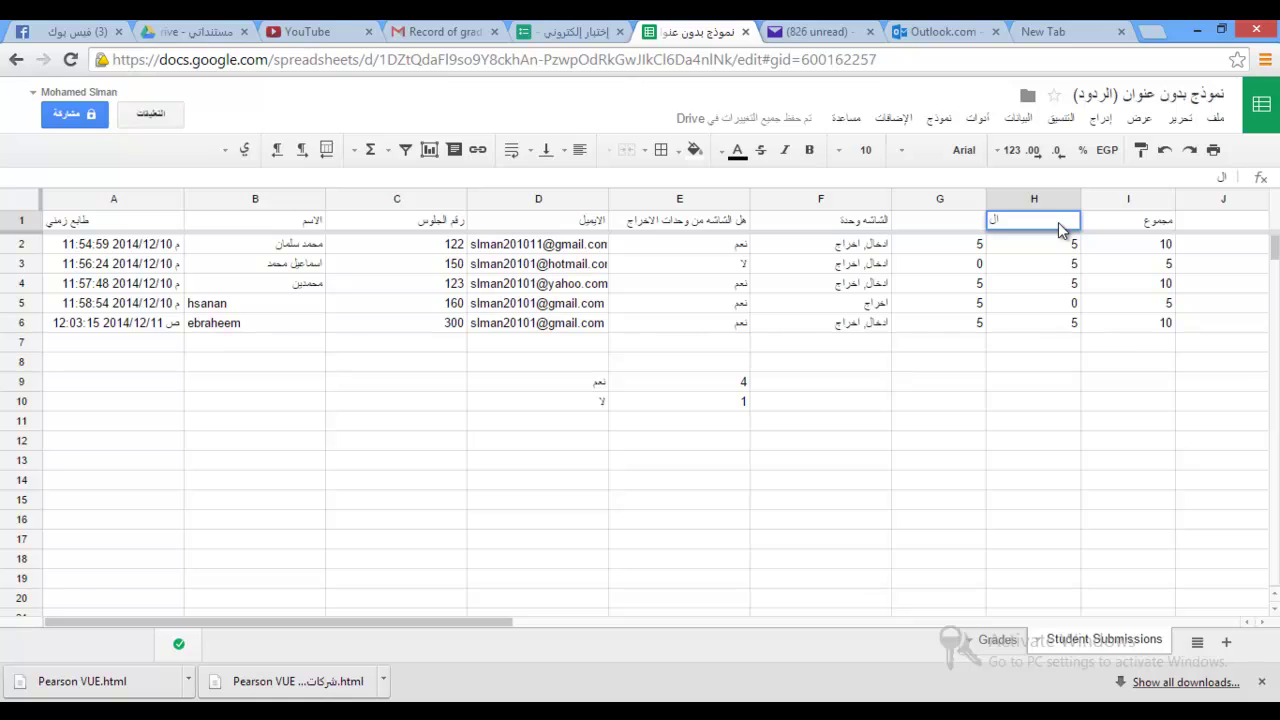
pyautogui.press('BackSpace')
pyautogui.press('BackSpace')
pyautogui.write('س2')
pyautogui.press('Left')
pyautogui.write('س1')
pyautogui.press('Return')
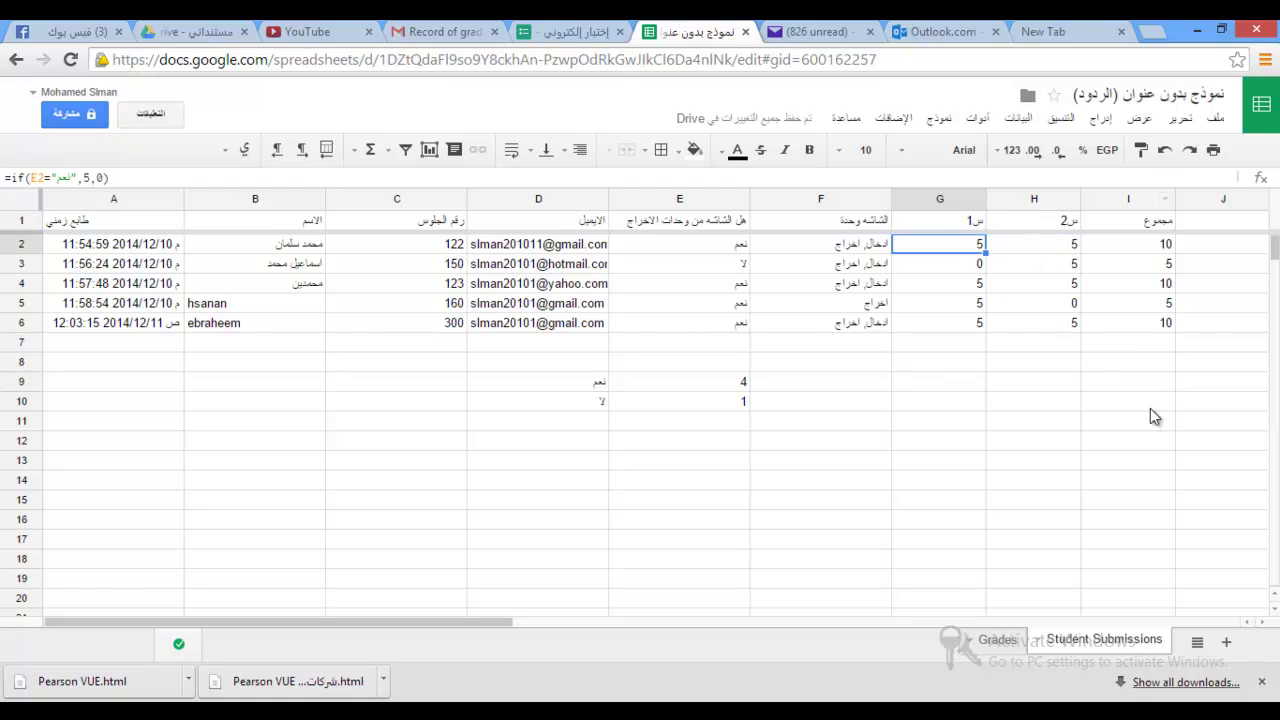
pyautogui.click(585, 380)
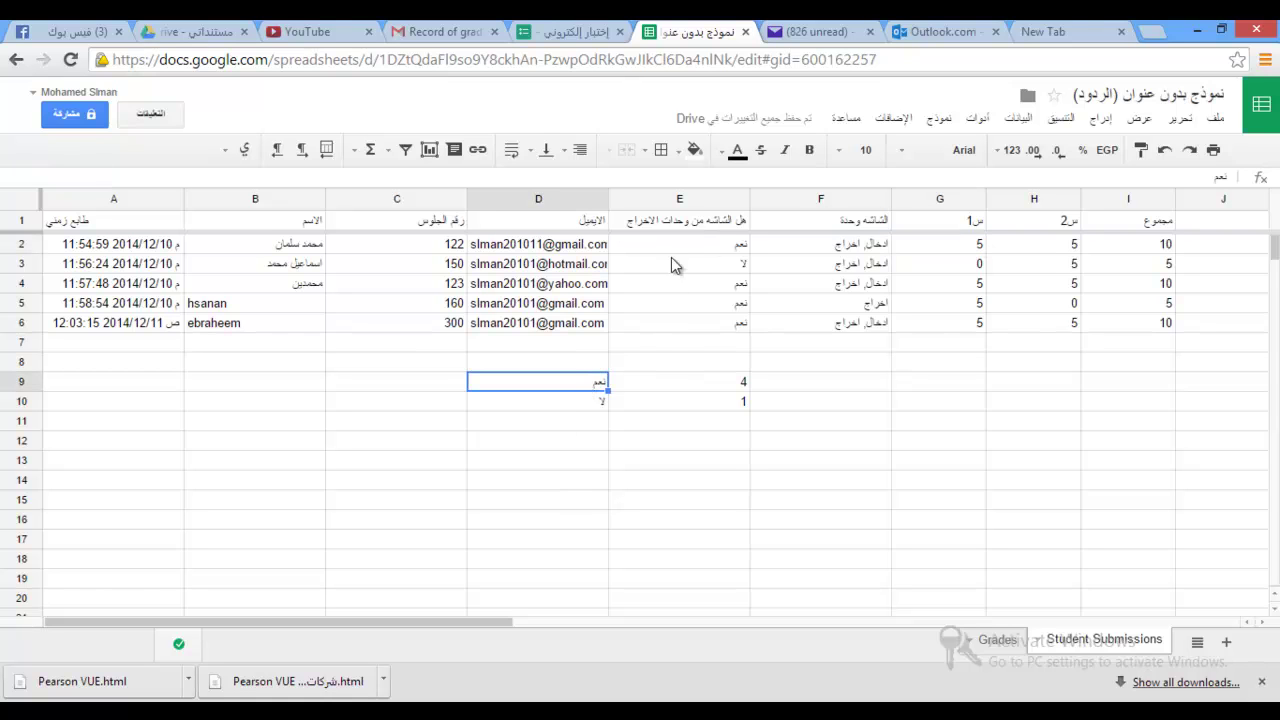
pyautogui.click(588, 403)
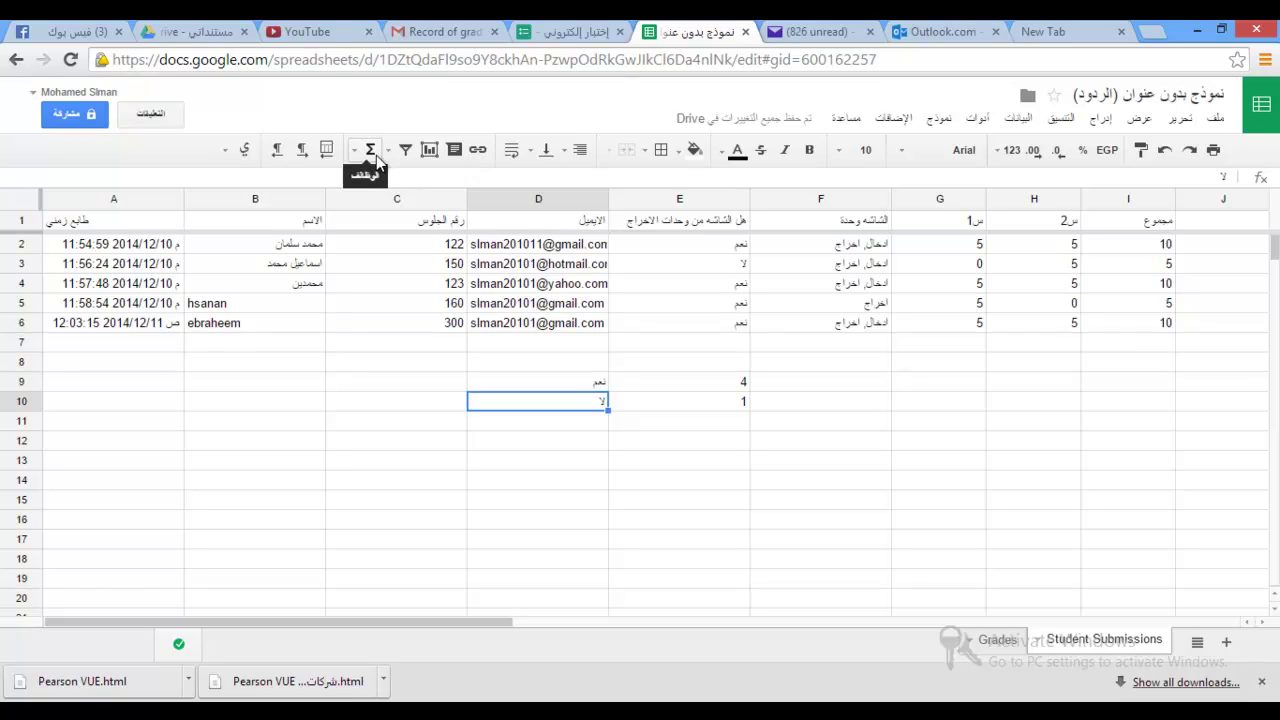
pyautogui.click(1212, 118)
pyautogui.moveTo(1181, 118)
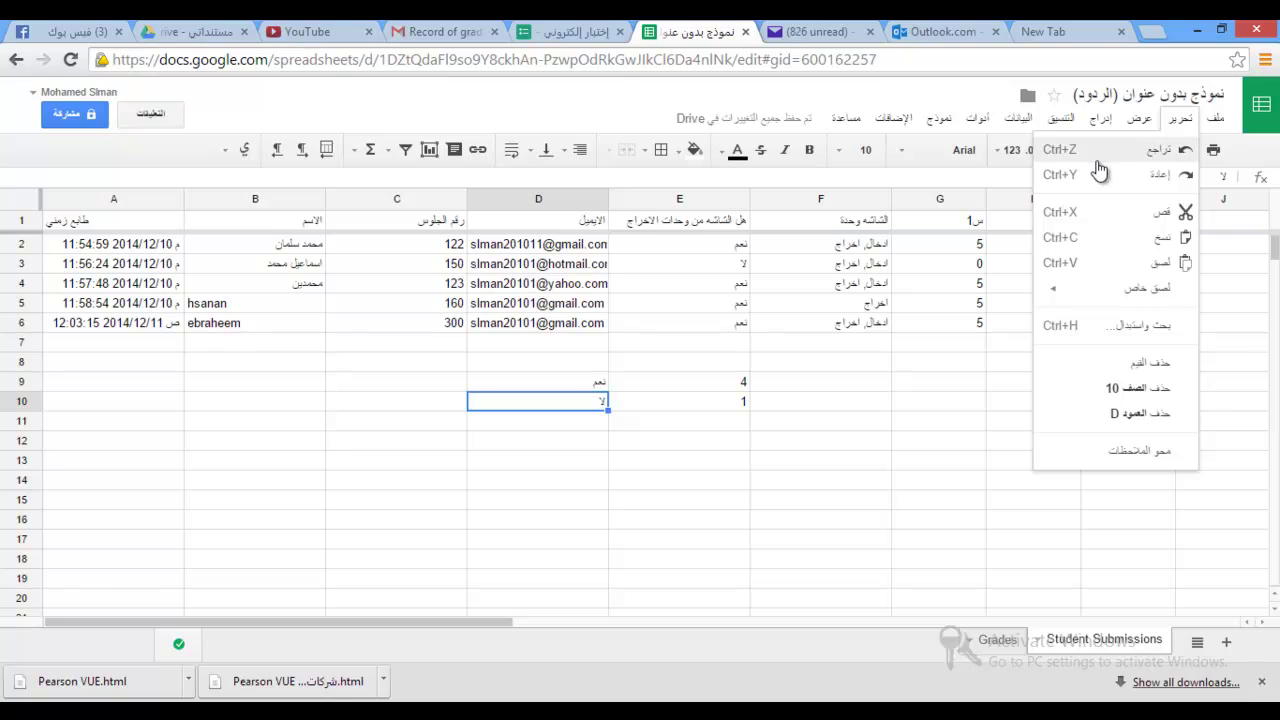
pyautogui.click(937, 387)
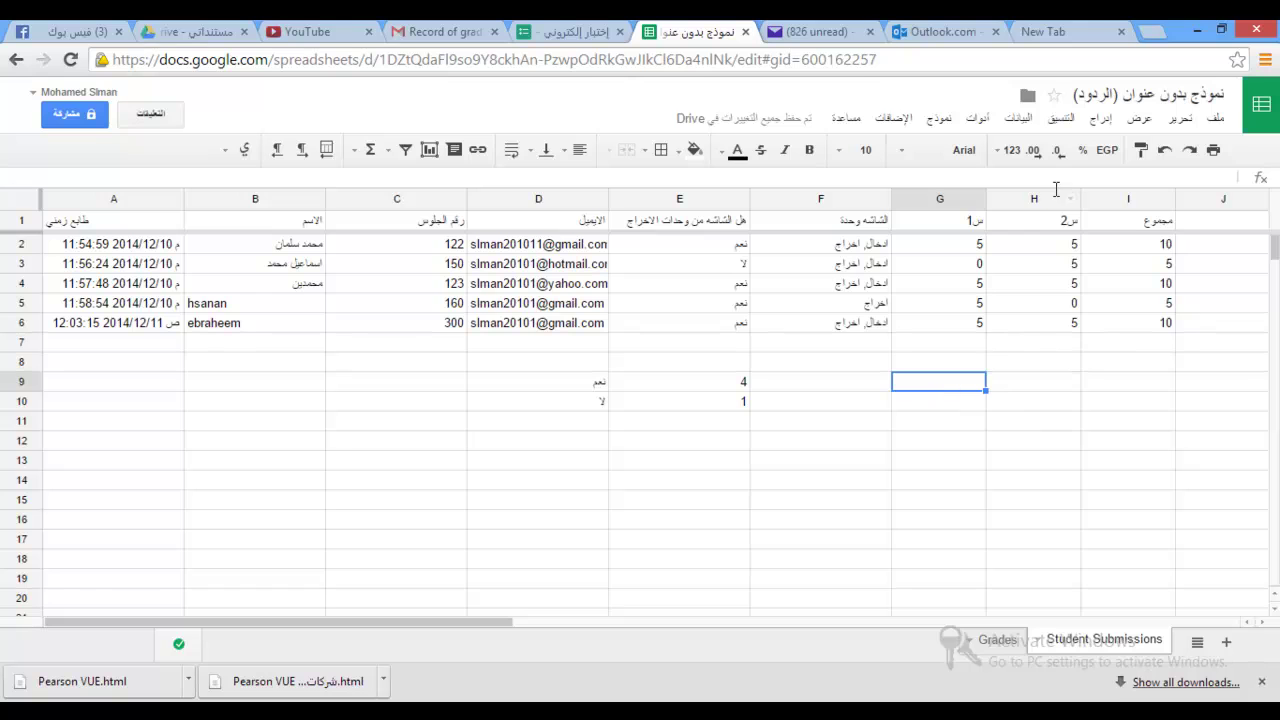
pyautogui.click(1061, 119)
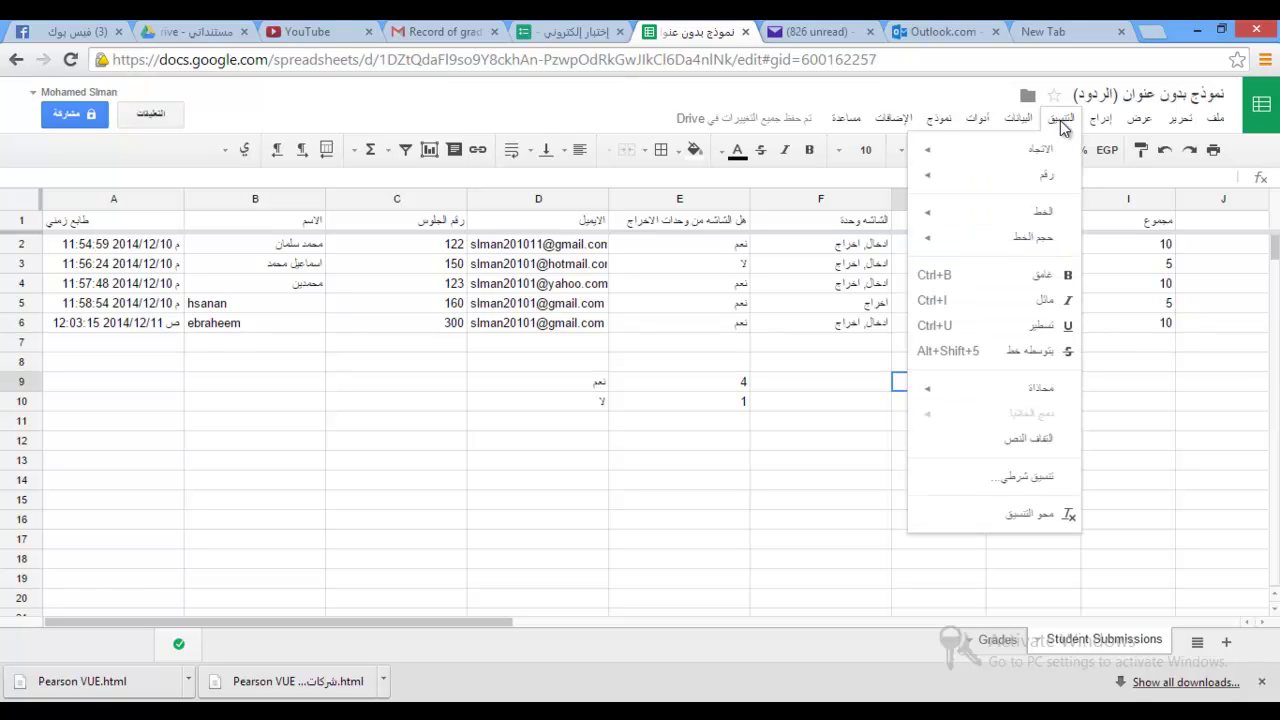
pyautogui.moveTo(1019, 127)
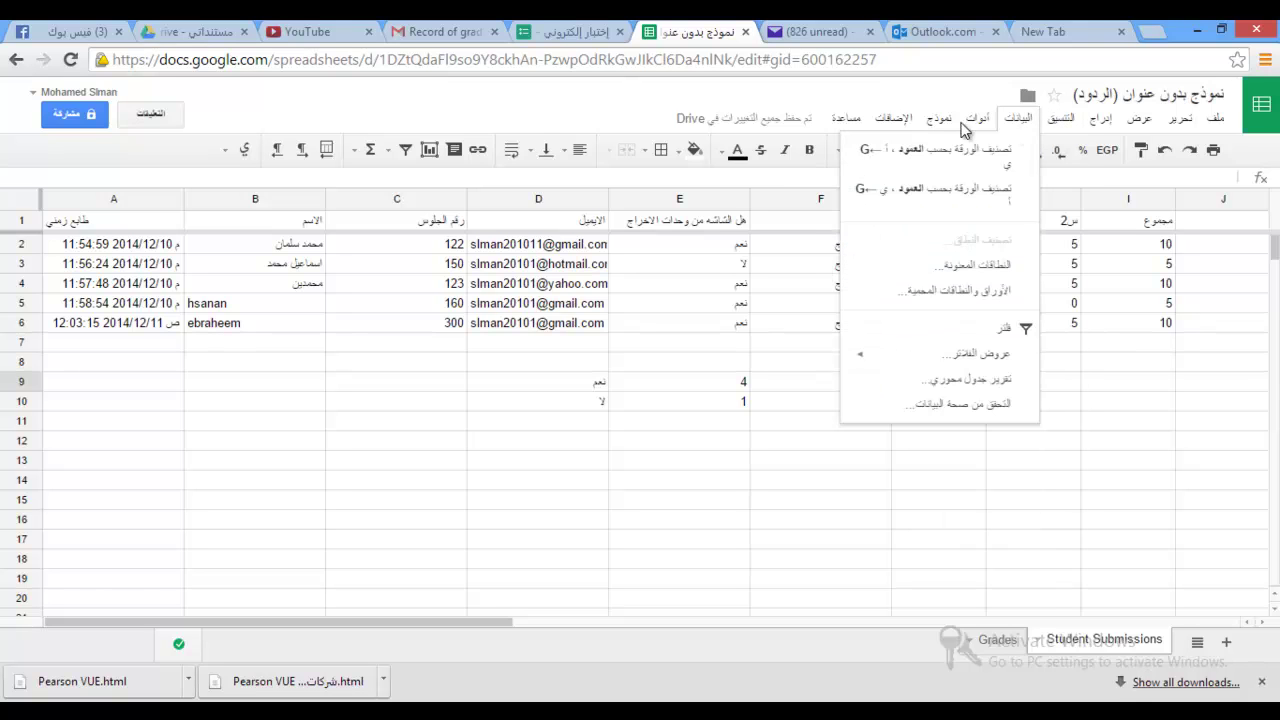
pyautogui.moveTo(942, 127)
pyautogui.click(1121, 394)
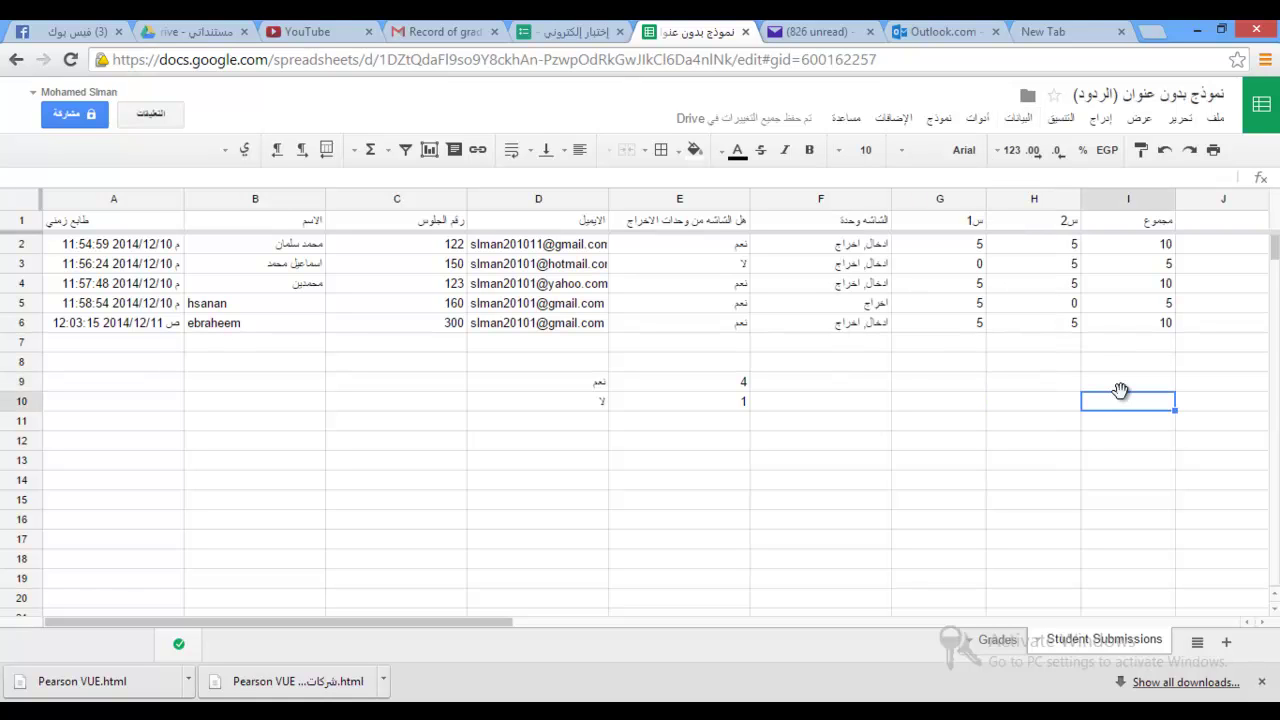